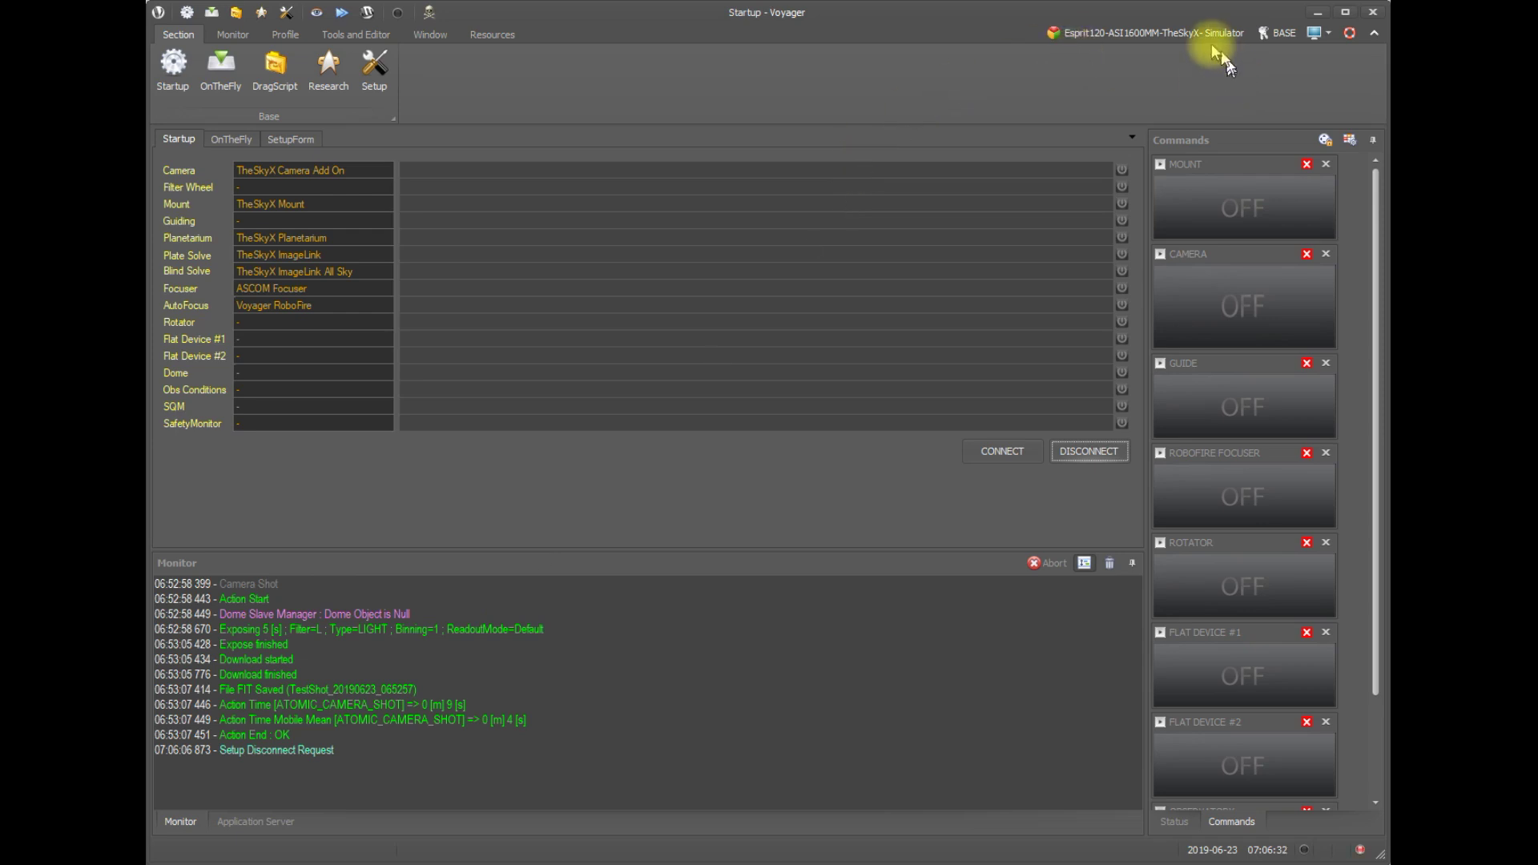
Connect all simulated equipment so the mount tracks, the camera cools and the RoboFire focuser comes online.
click(999, 451)
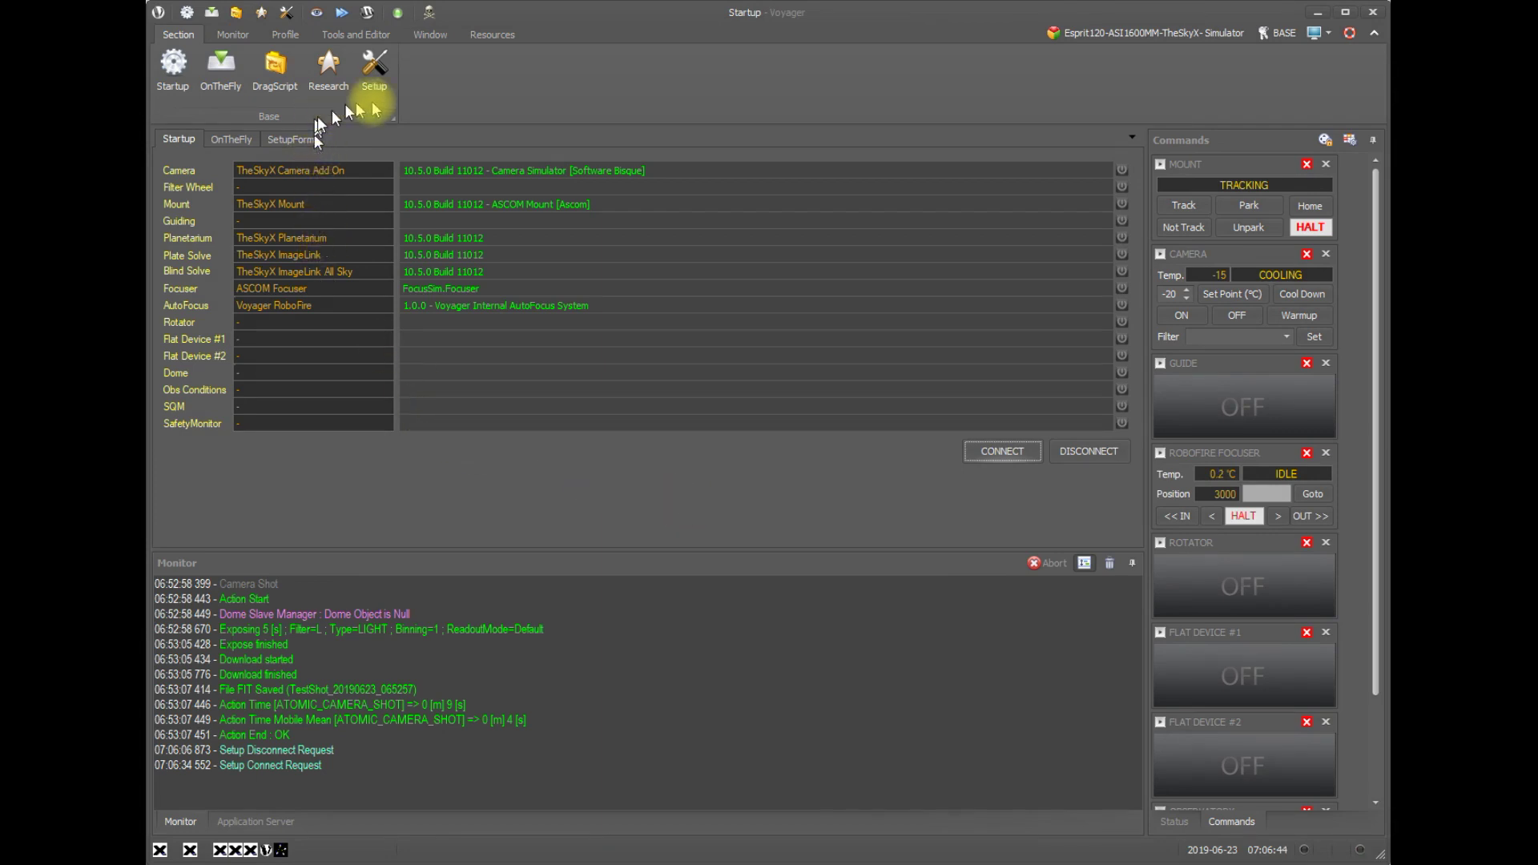
Open the equipment Setup page, then switch to the OnTheFly workspace for target m97.
click(374, 66)
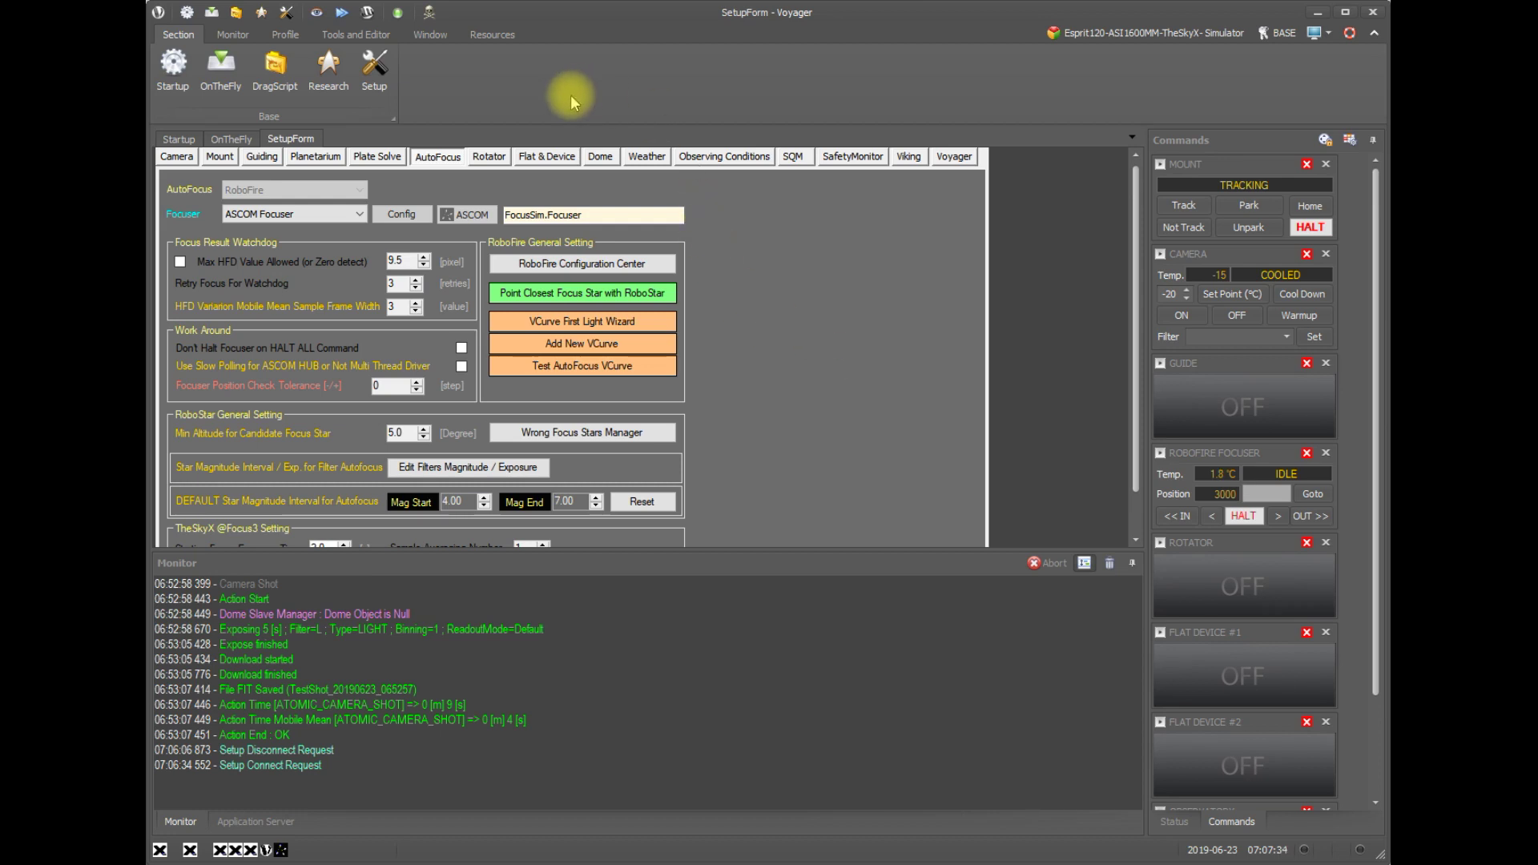
click(221, 68)
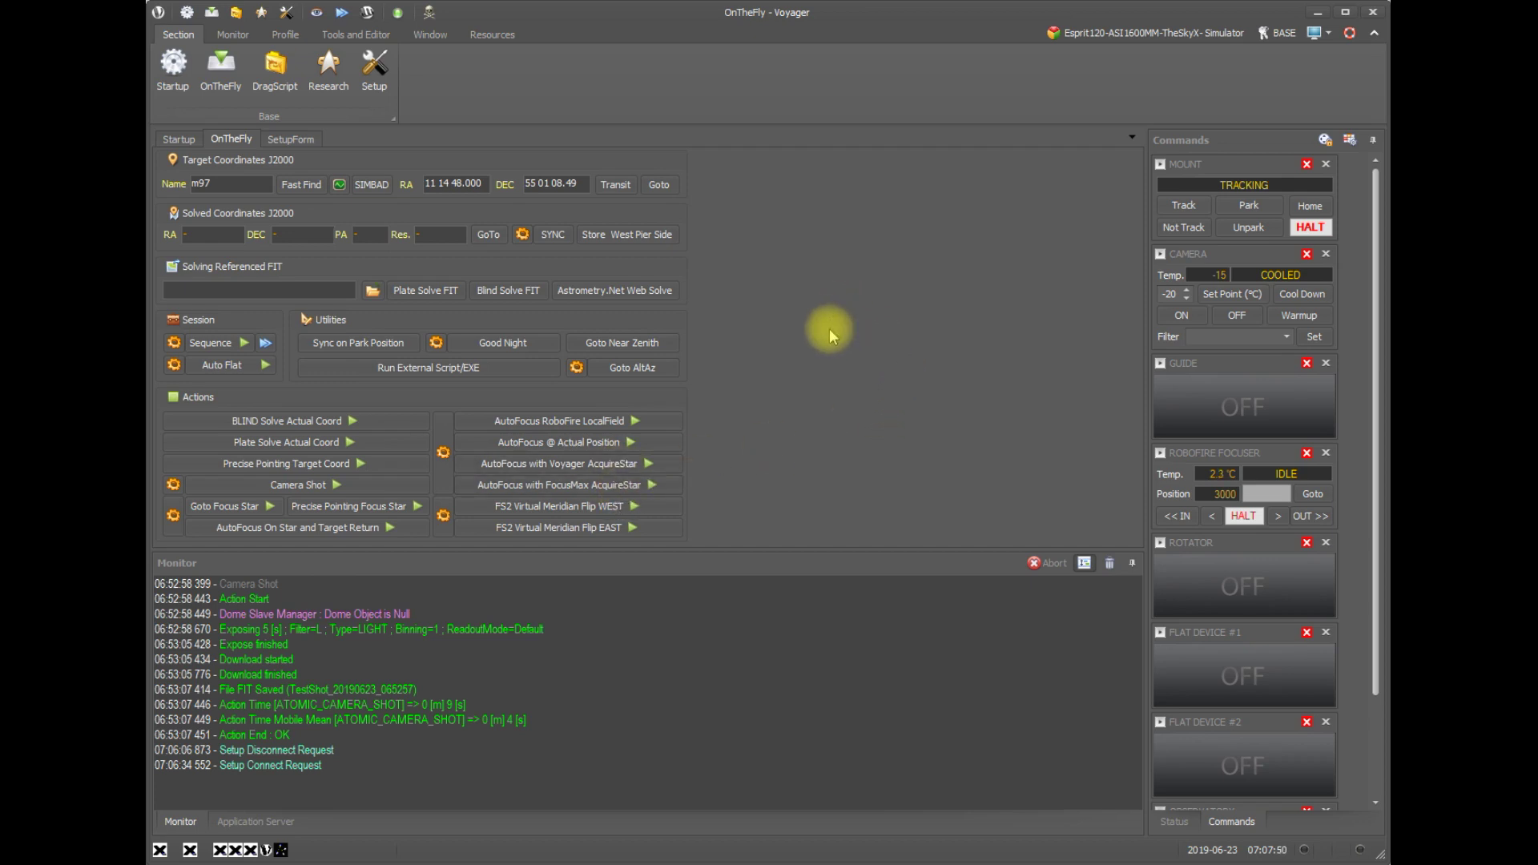
Open the m97 Sequence Configuration, review its Focus settings, and close the dialog.
click(174, 344)
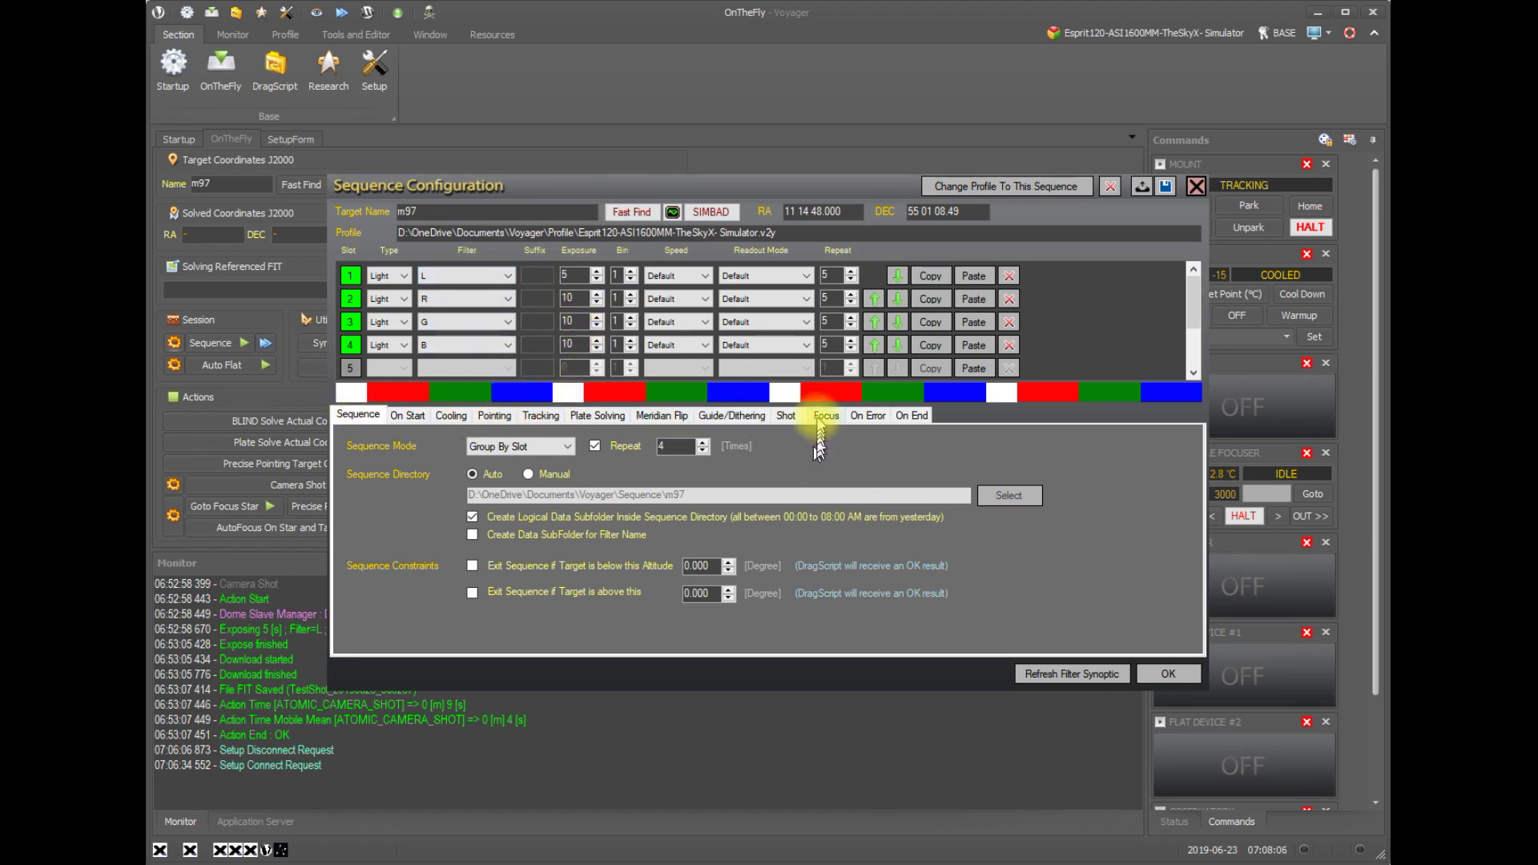
click(825, 416)
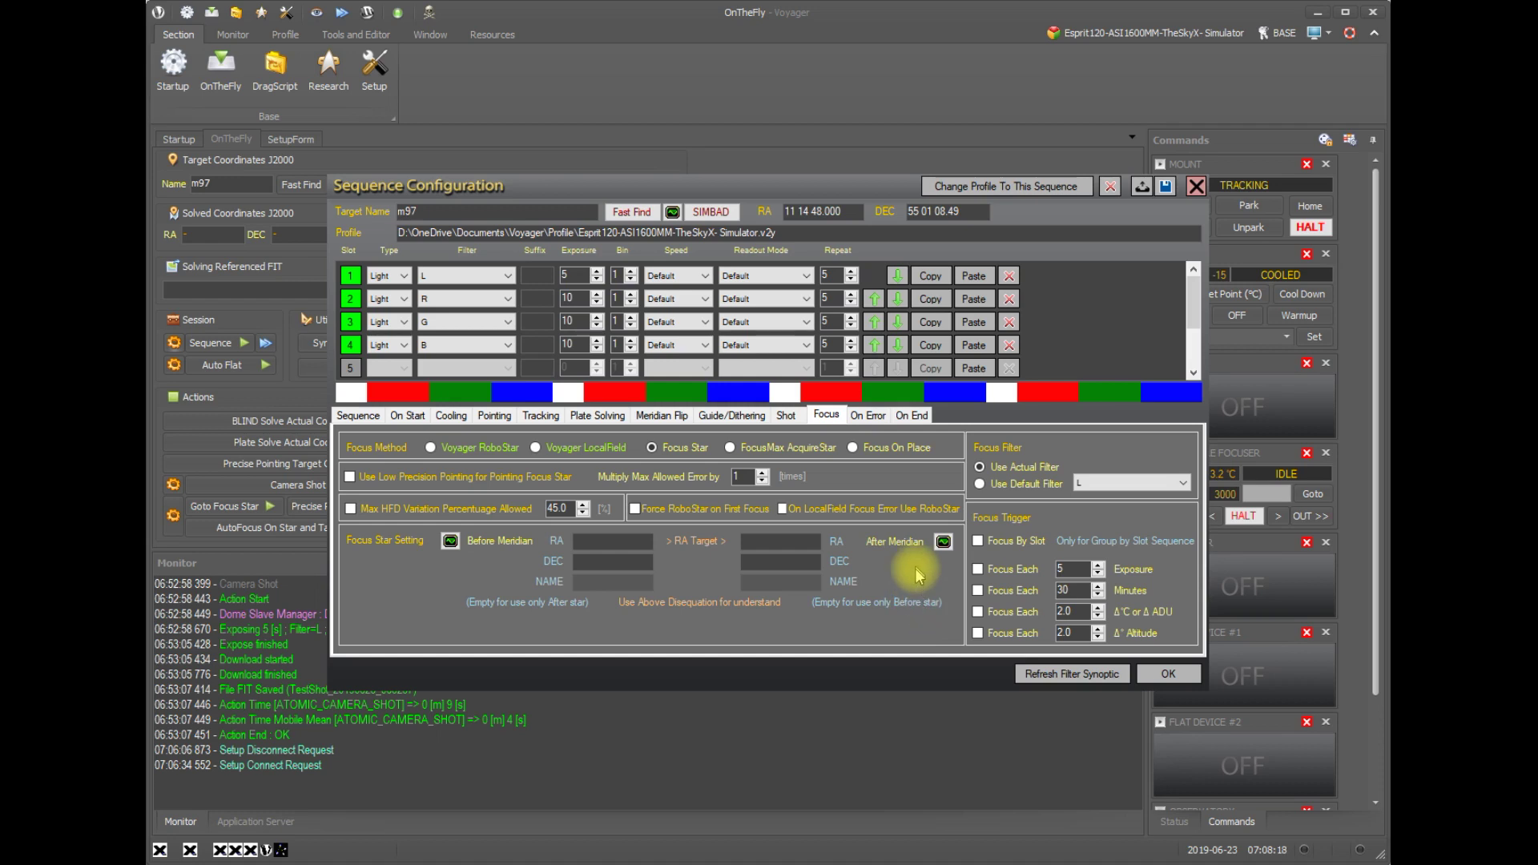
click(1168, 674)
In DragScript, open the editor on dscript1.vos, expand Actions > AutoFocus, then close the editor.
click(277, 66)
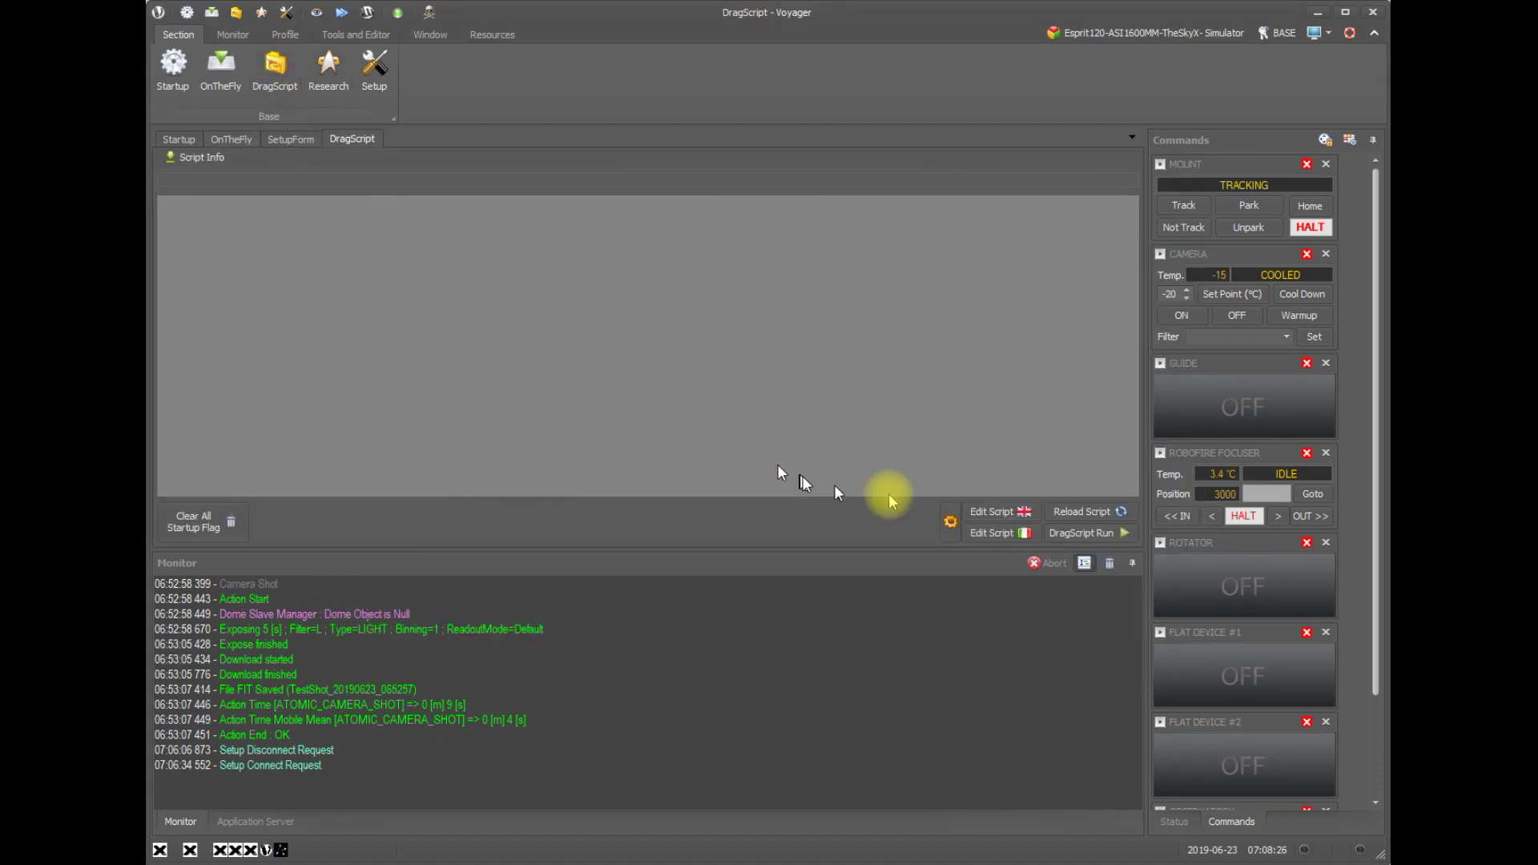
click(991, 512)
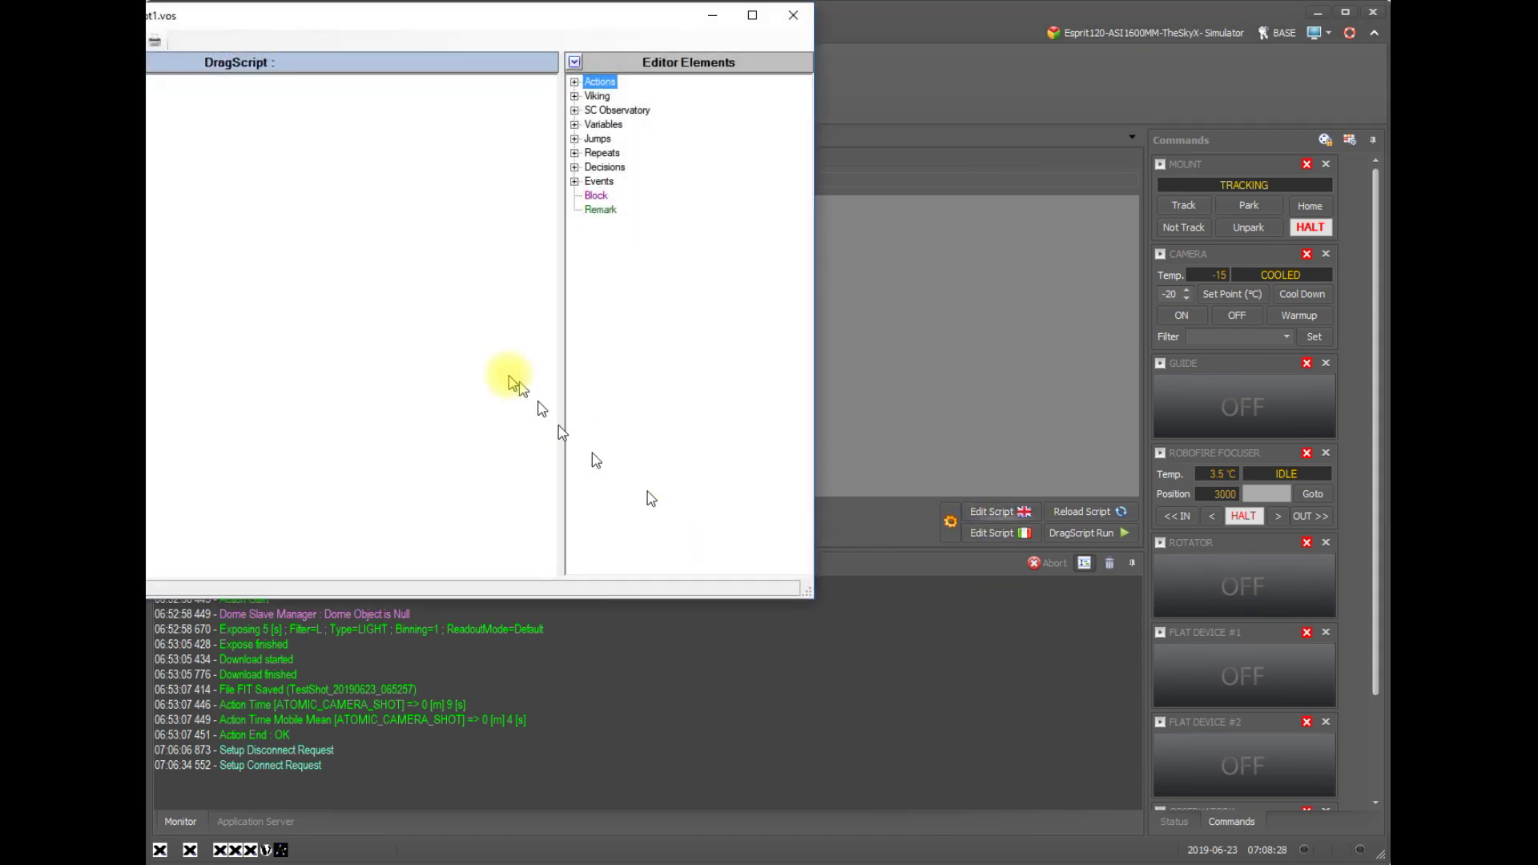
click(574, 82)
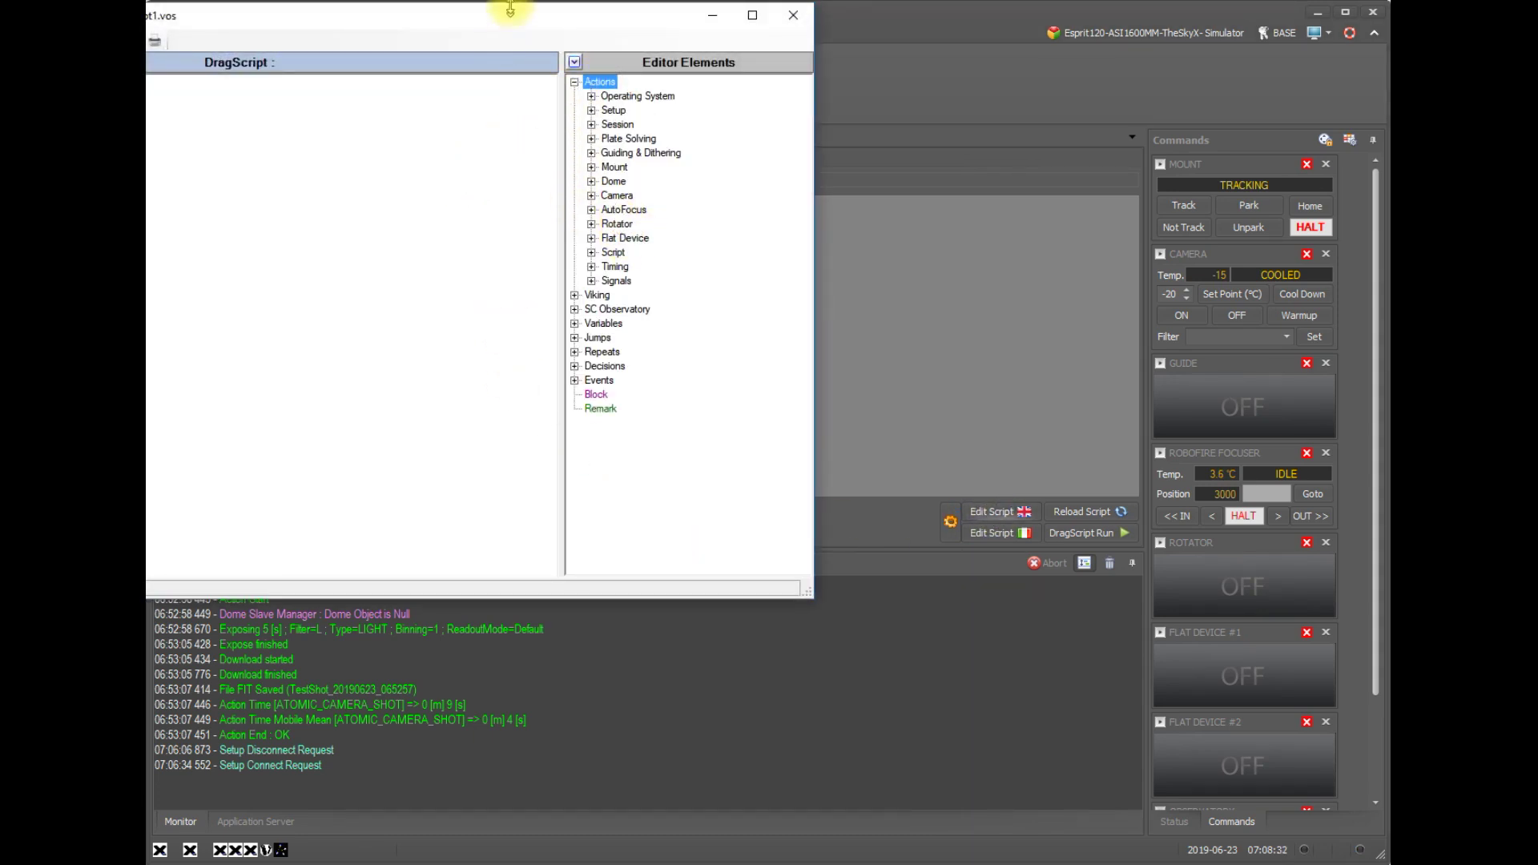
drag(513, 13, 825, 58)
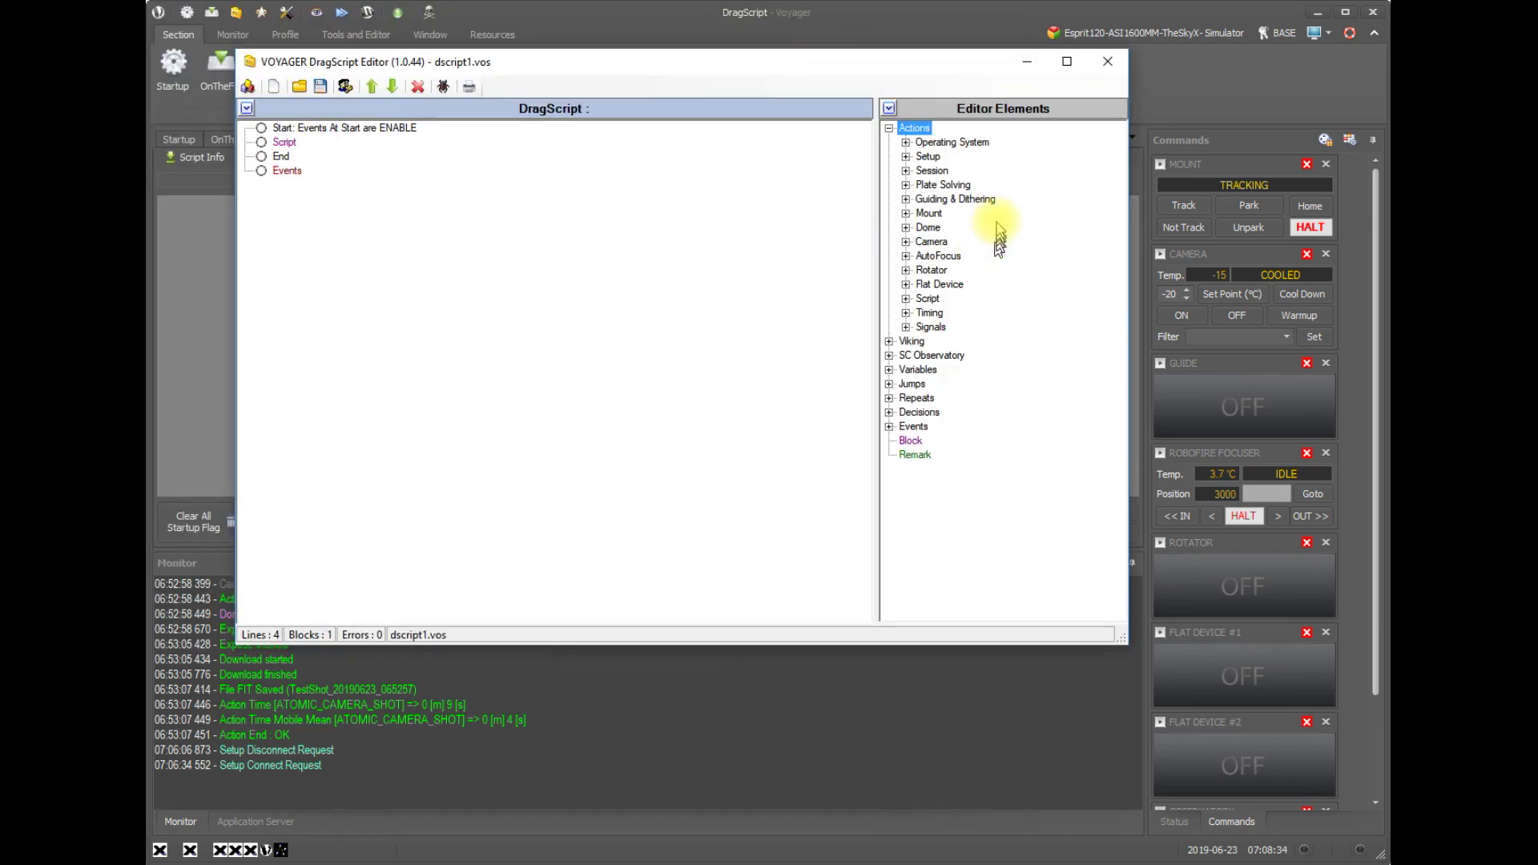
click(906, 255)
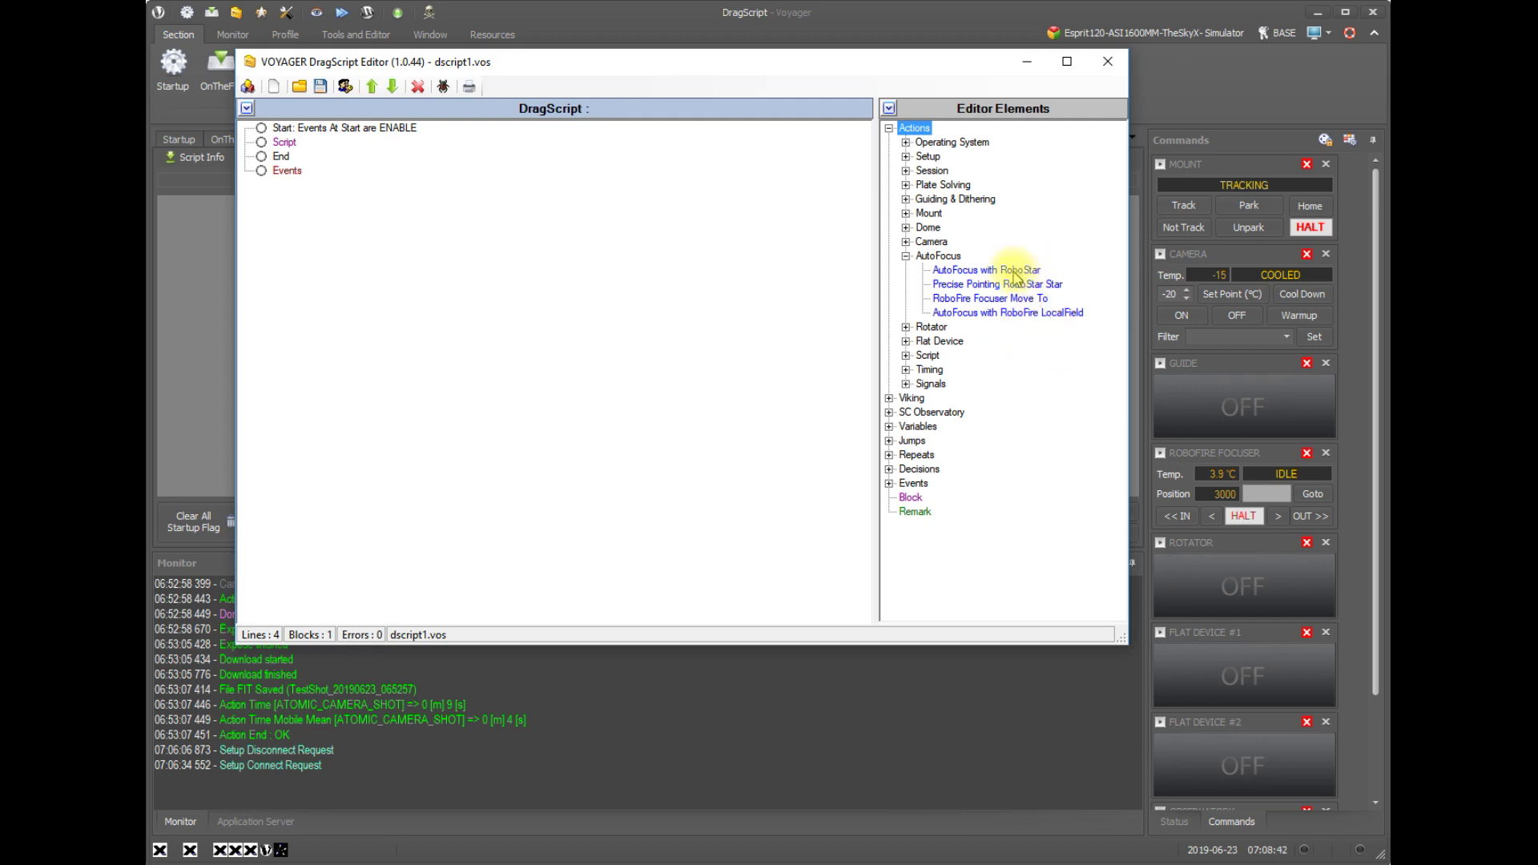
click(1108, 61)
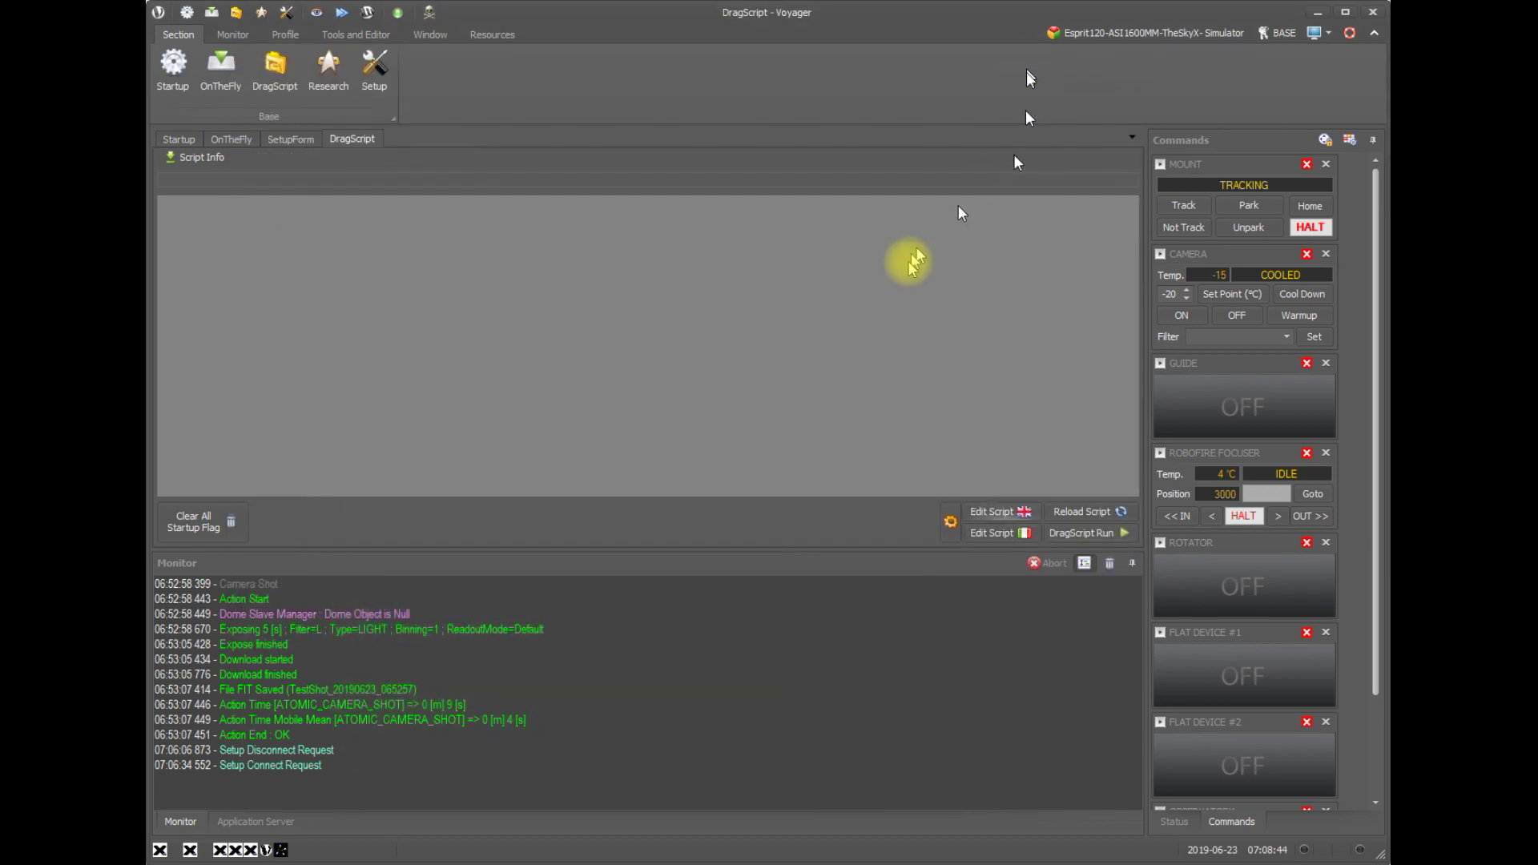
click(232, 35)
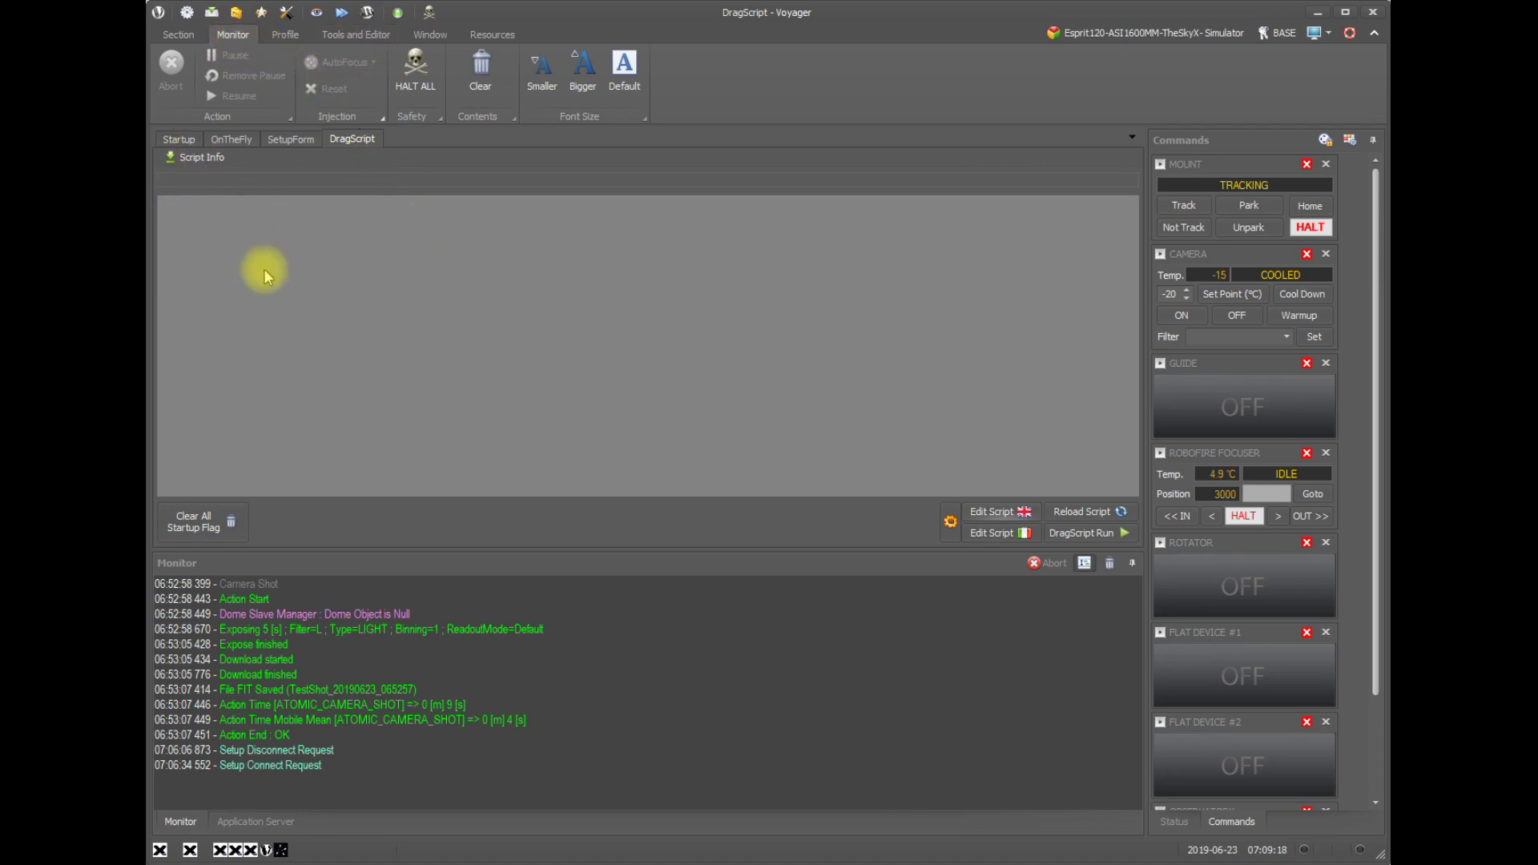
click(178, 35)
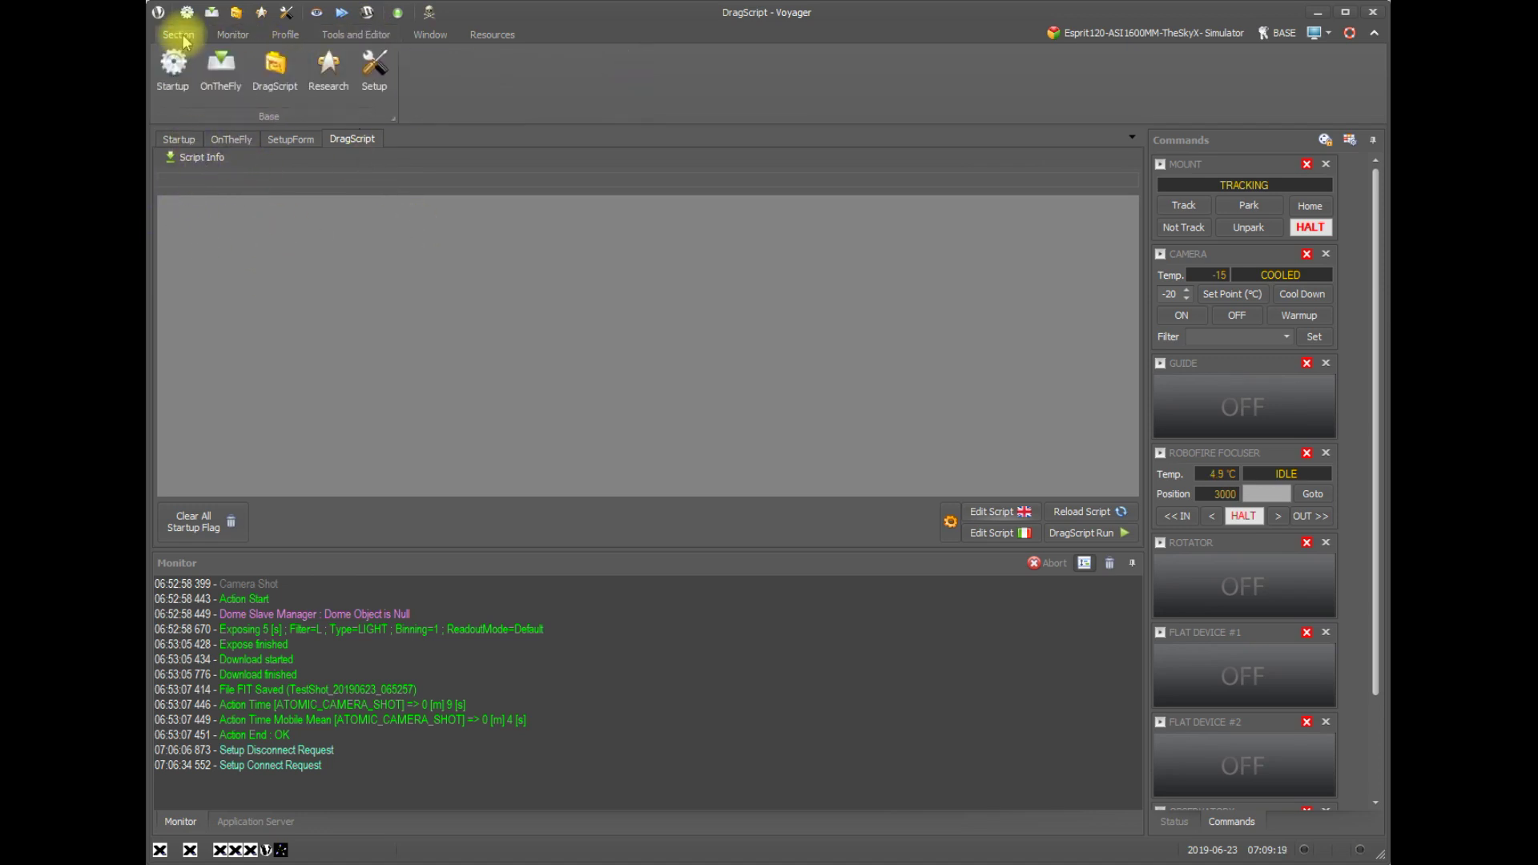
In OnTheFly, browse Object Finder for both Goto Focus Star coordinates, then reset them to DEFAULT and confirm.
click(236, 76)
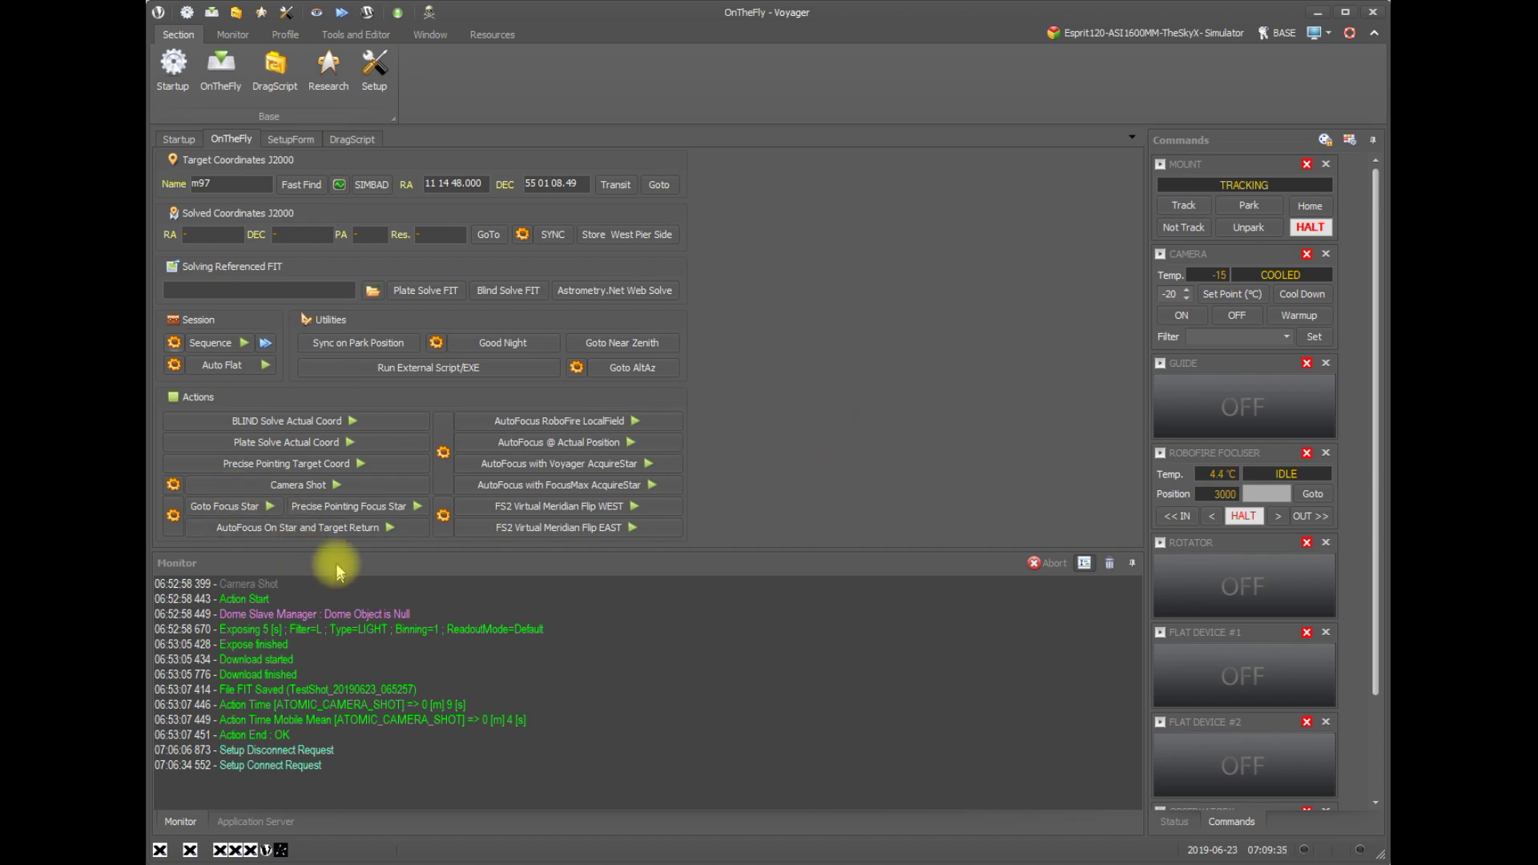
click(173, 516)
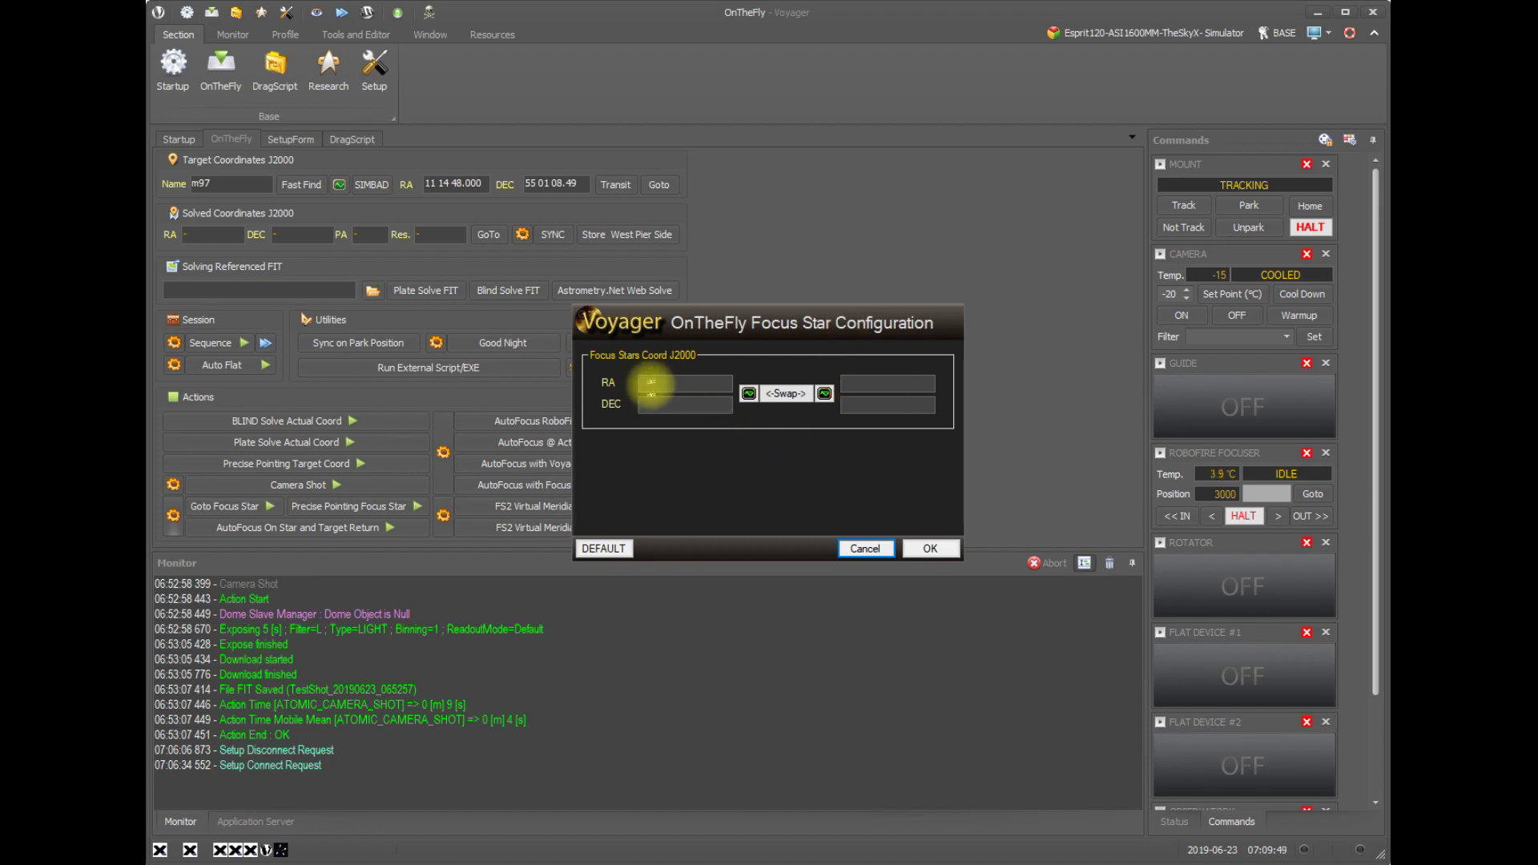
click(749, 393)
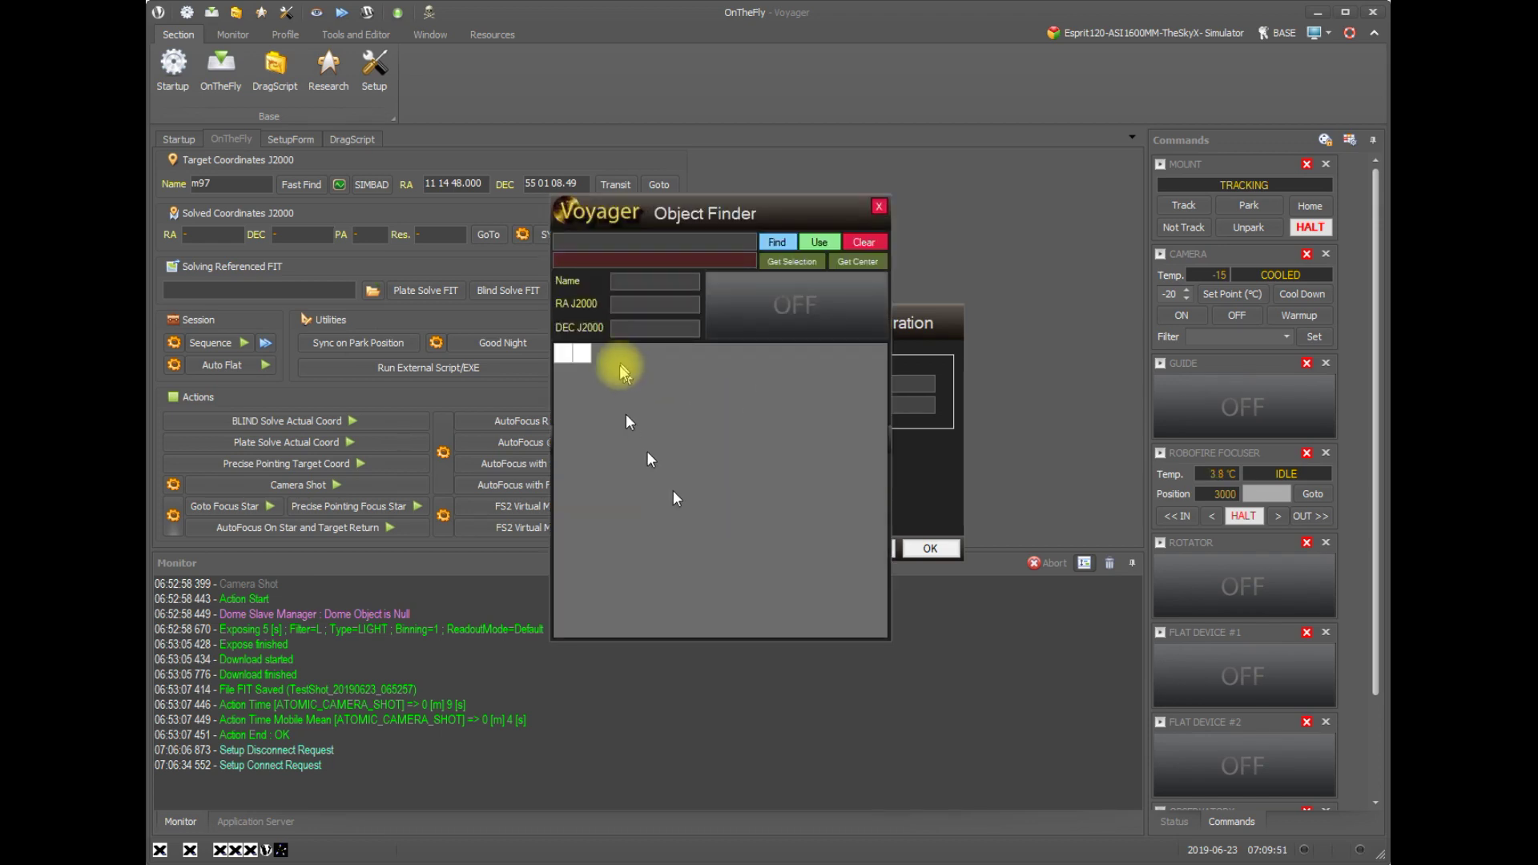
click(878, 206)
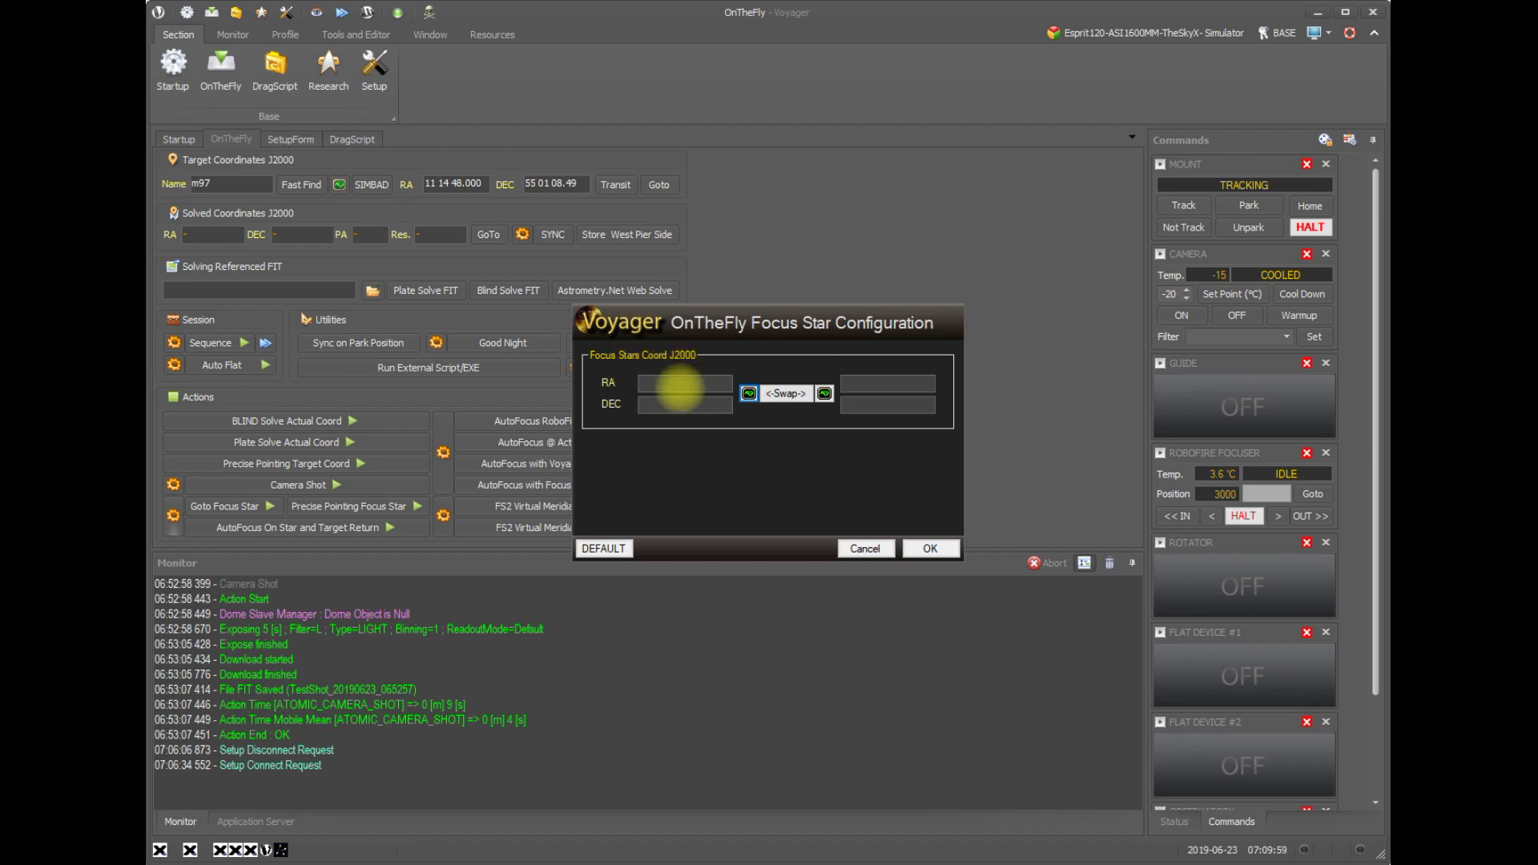
click(669, 388)
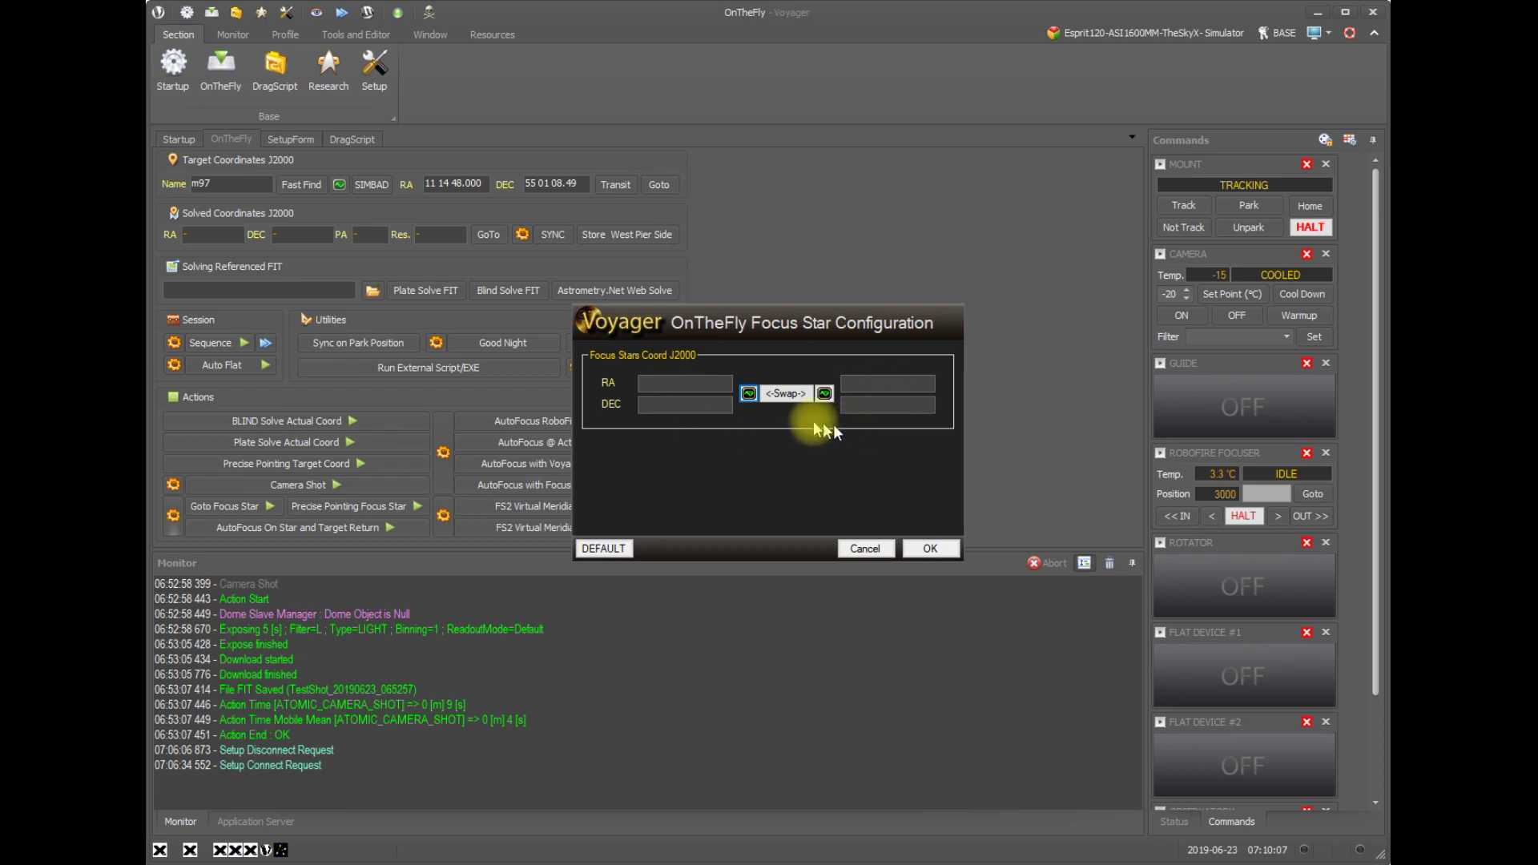
click(791, 399)
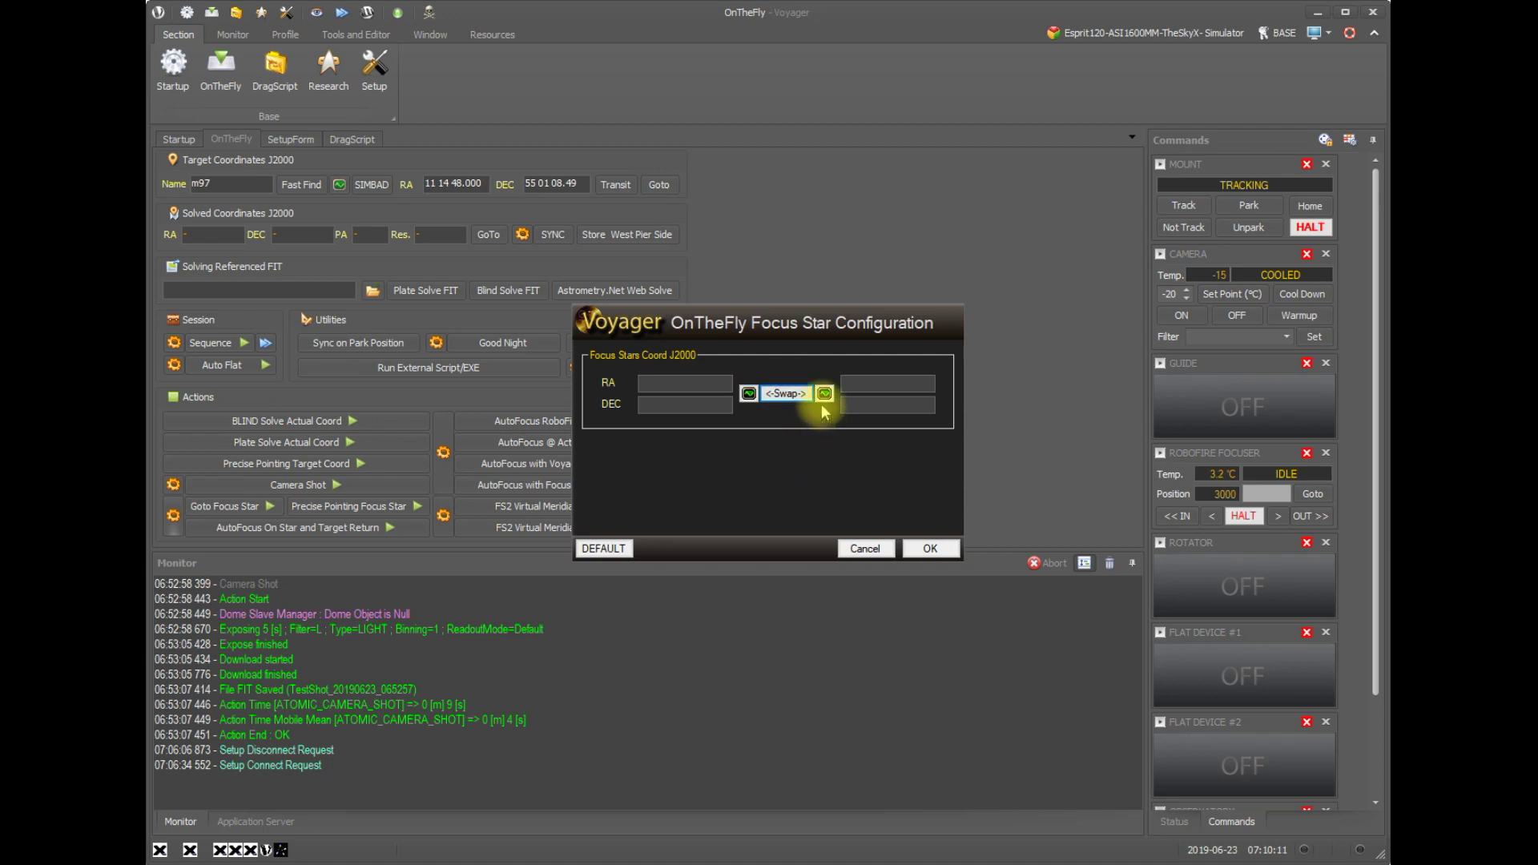
click(827, 396)
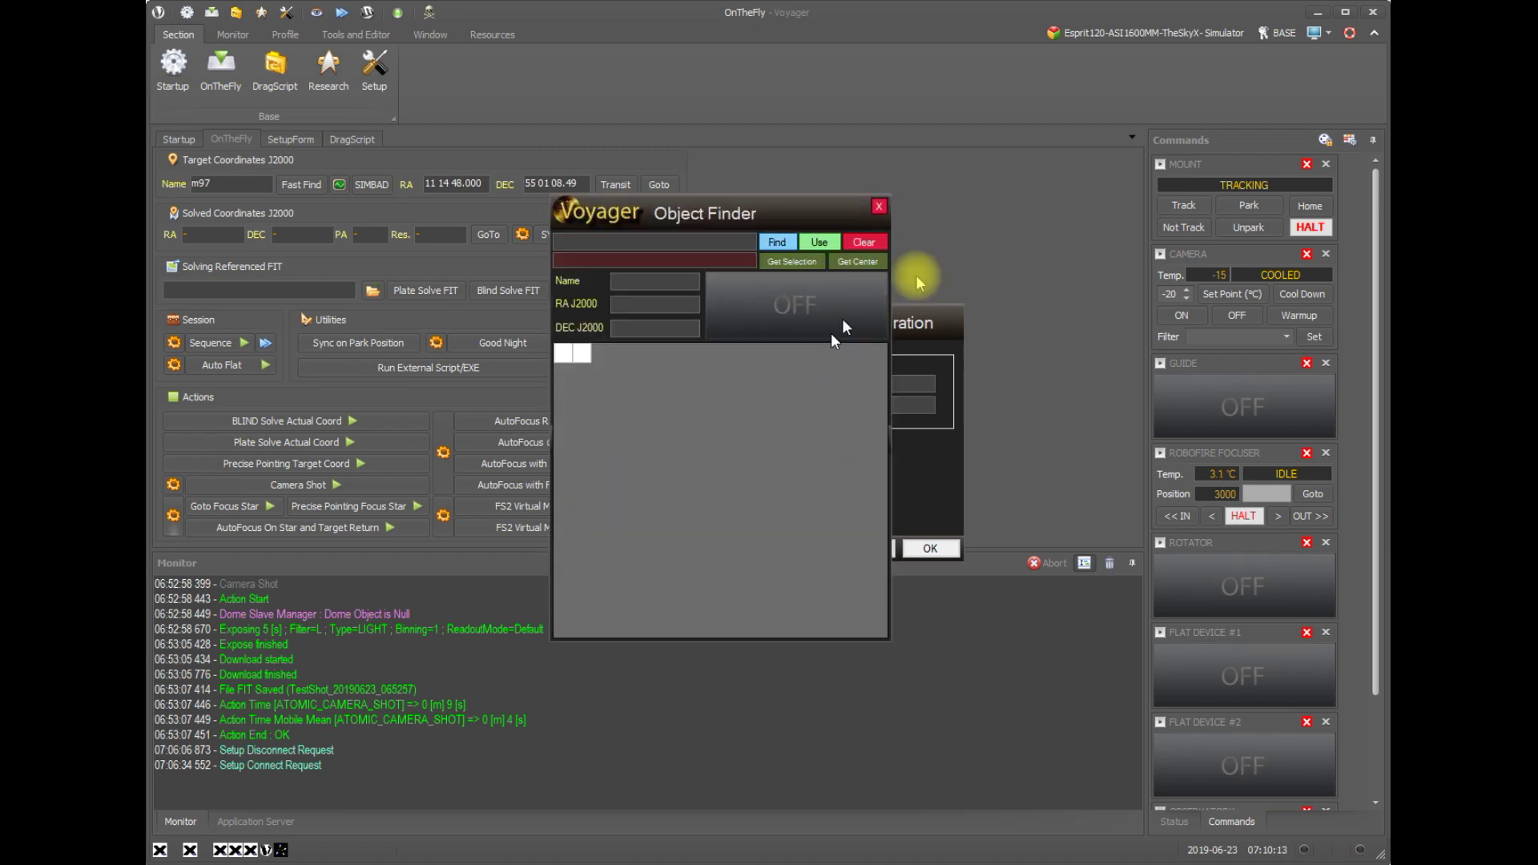
click(881, 206)
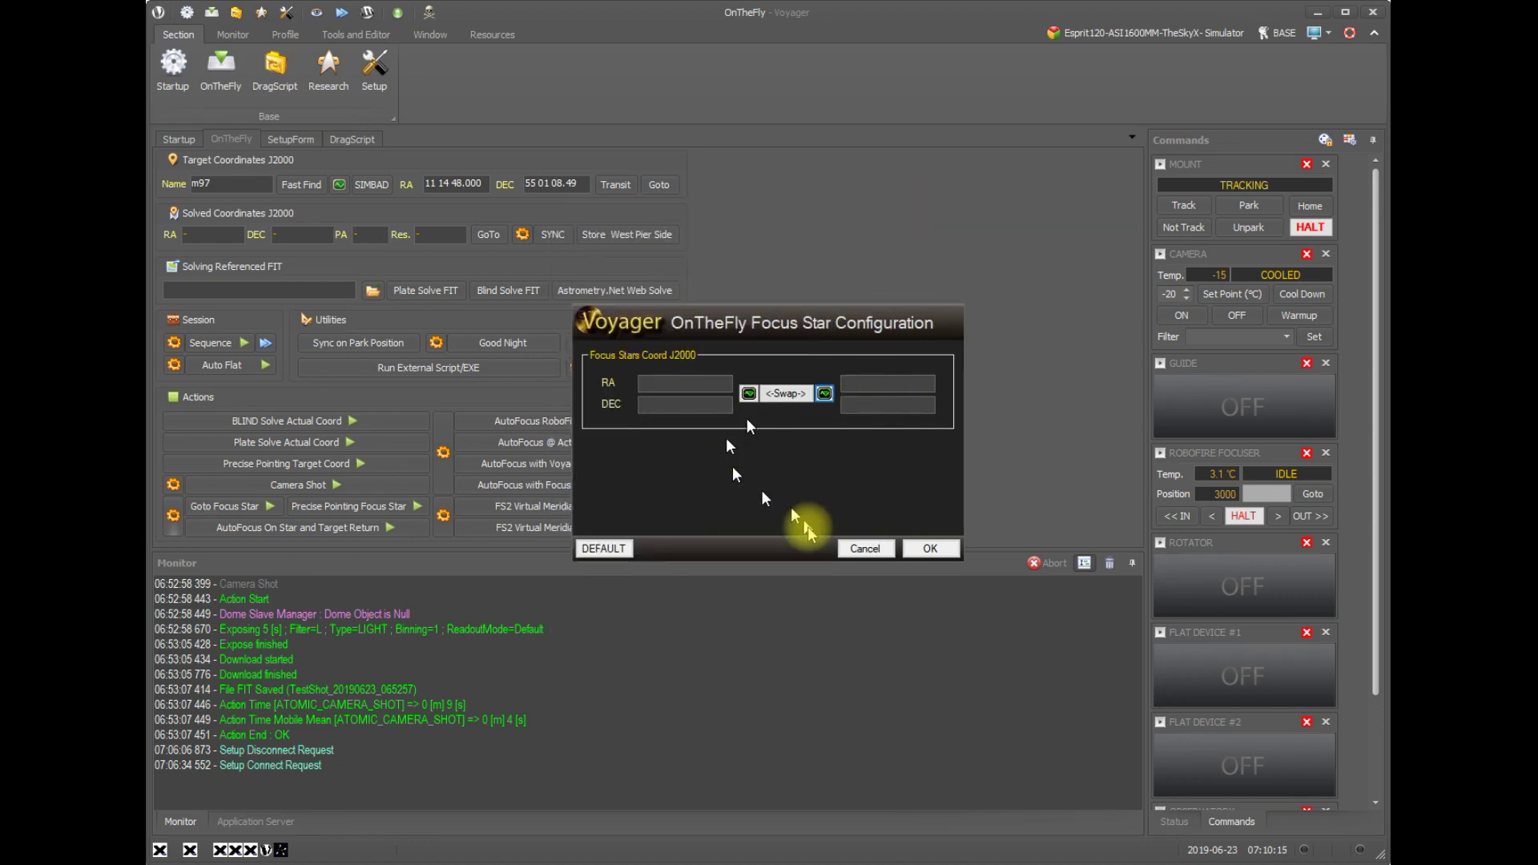
click(630, 548)
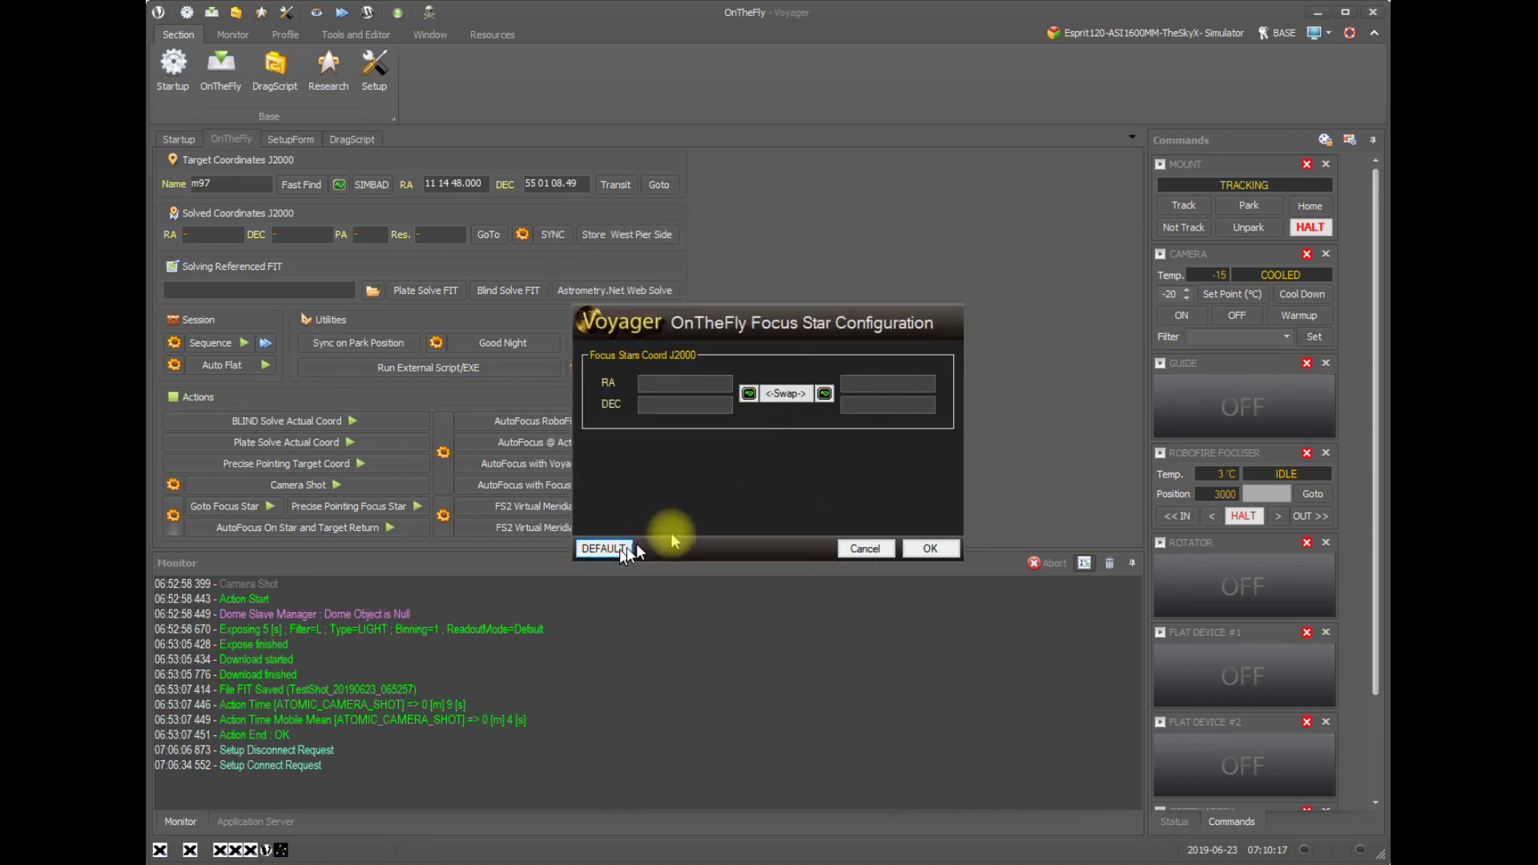
click(931, 549)
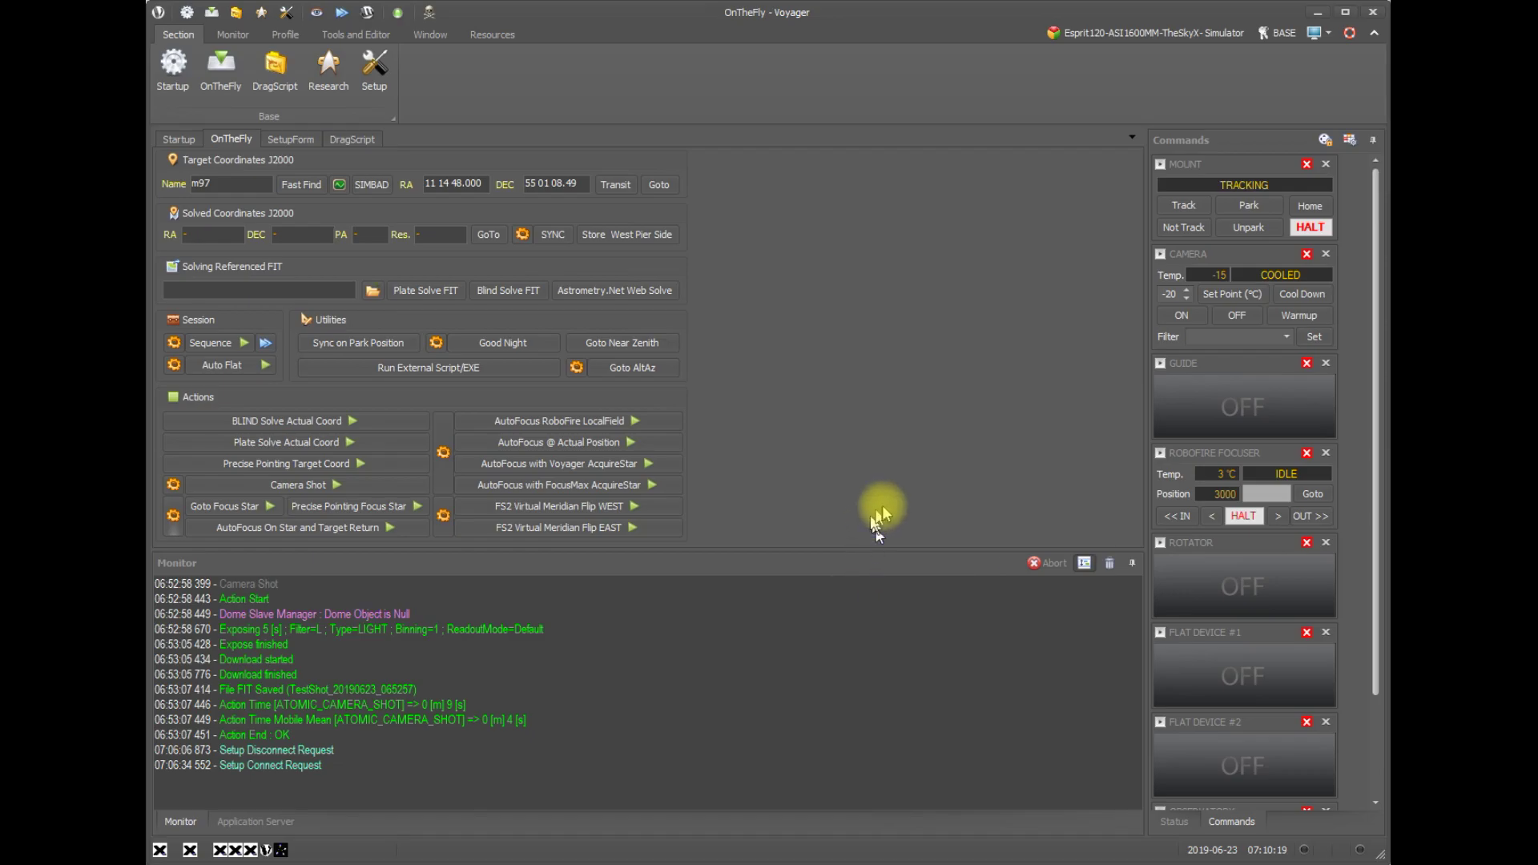
key(alt+Tab)
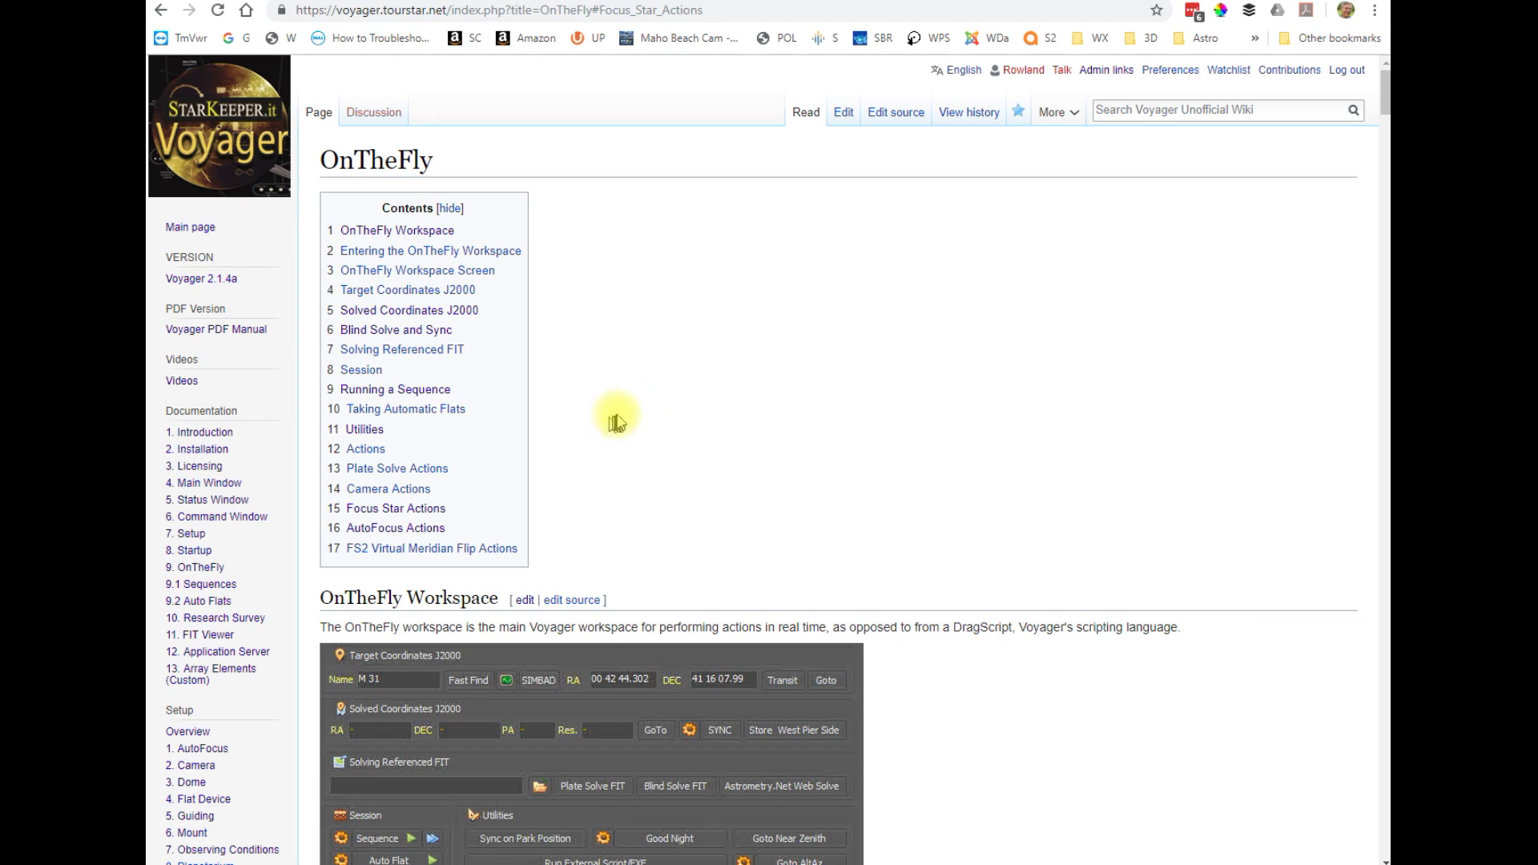
In the wiki, jump to Focus Star Actions and scroll down to the AutoFocus Actions section.
click(400, 508)
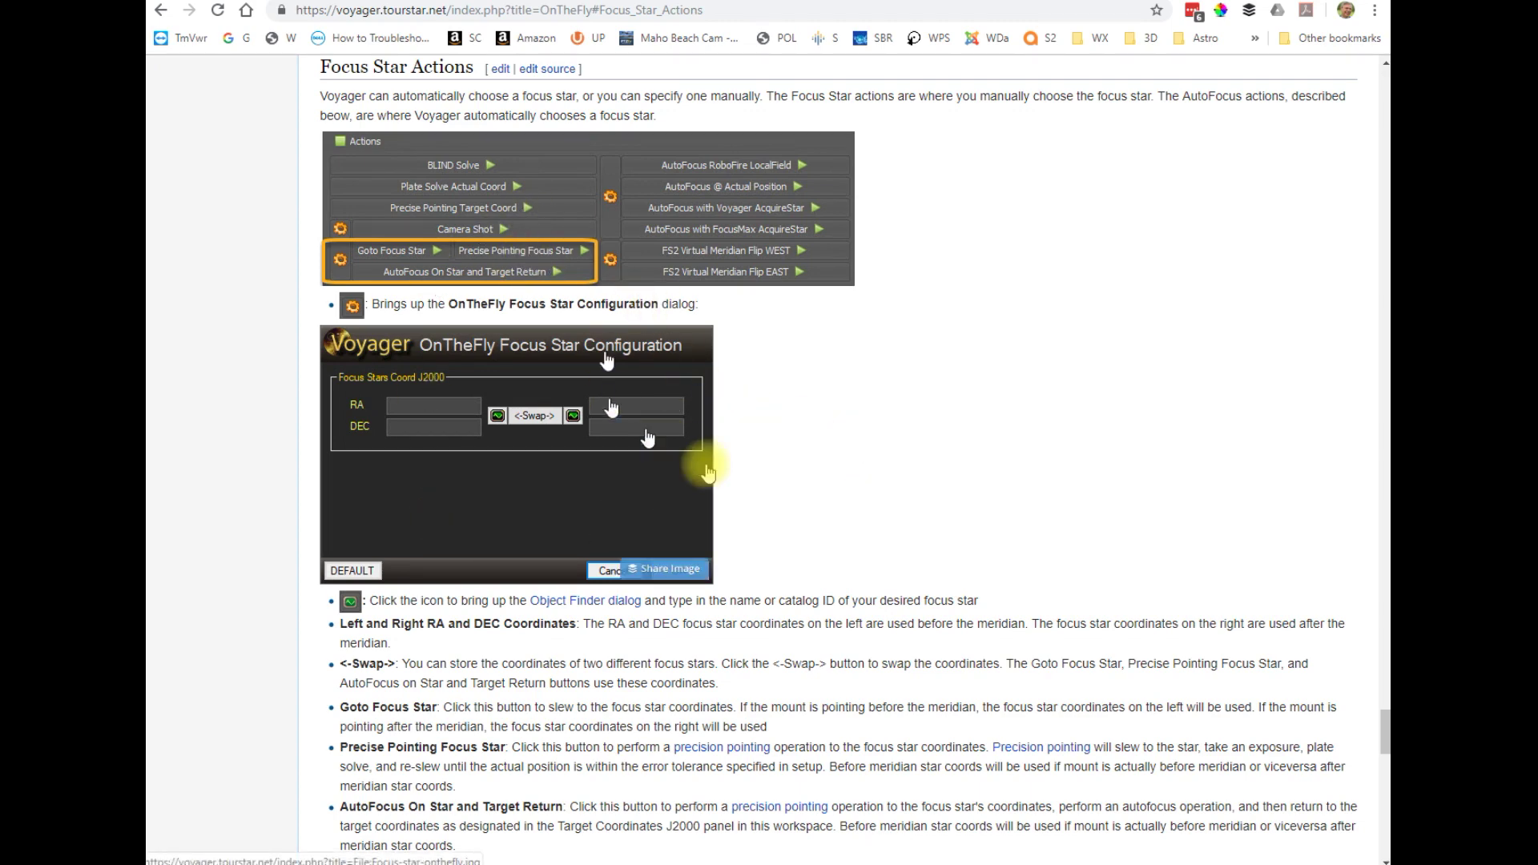
scroll(492, 320, down, 10)
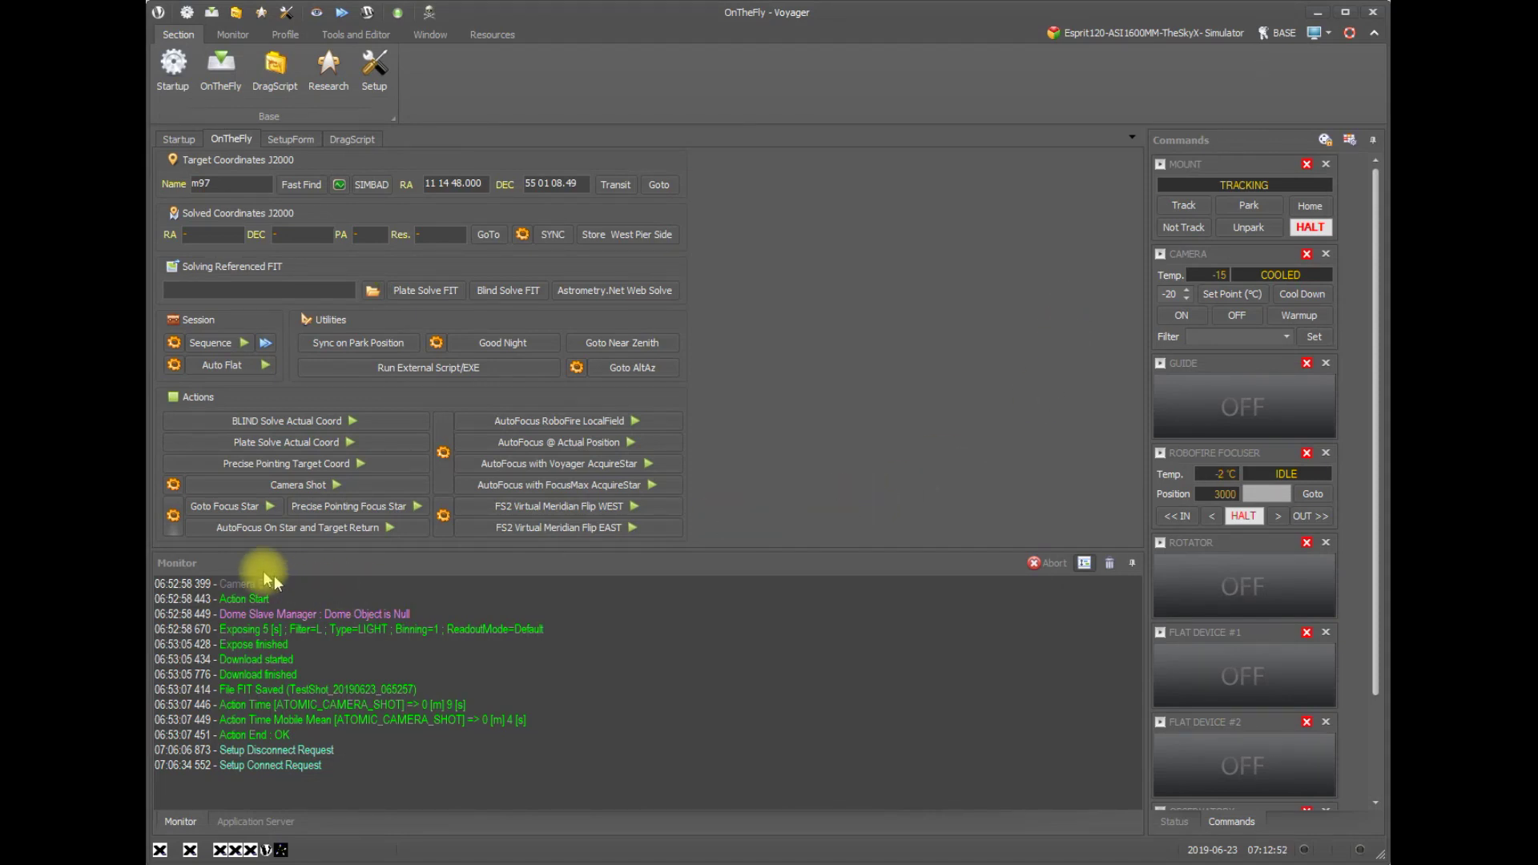
Open, cancel and reopen the Goto Focus Star configuration to view its empty RA/DEC fields, then close it unsaved.
click(173, 515)
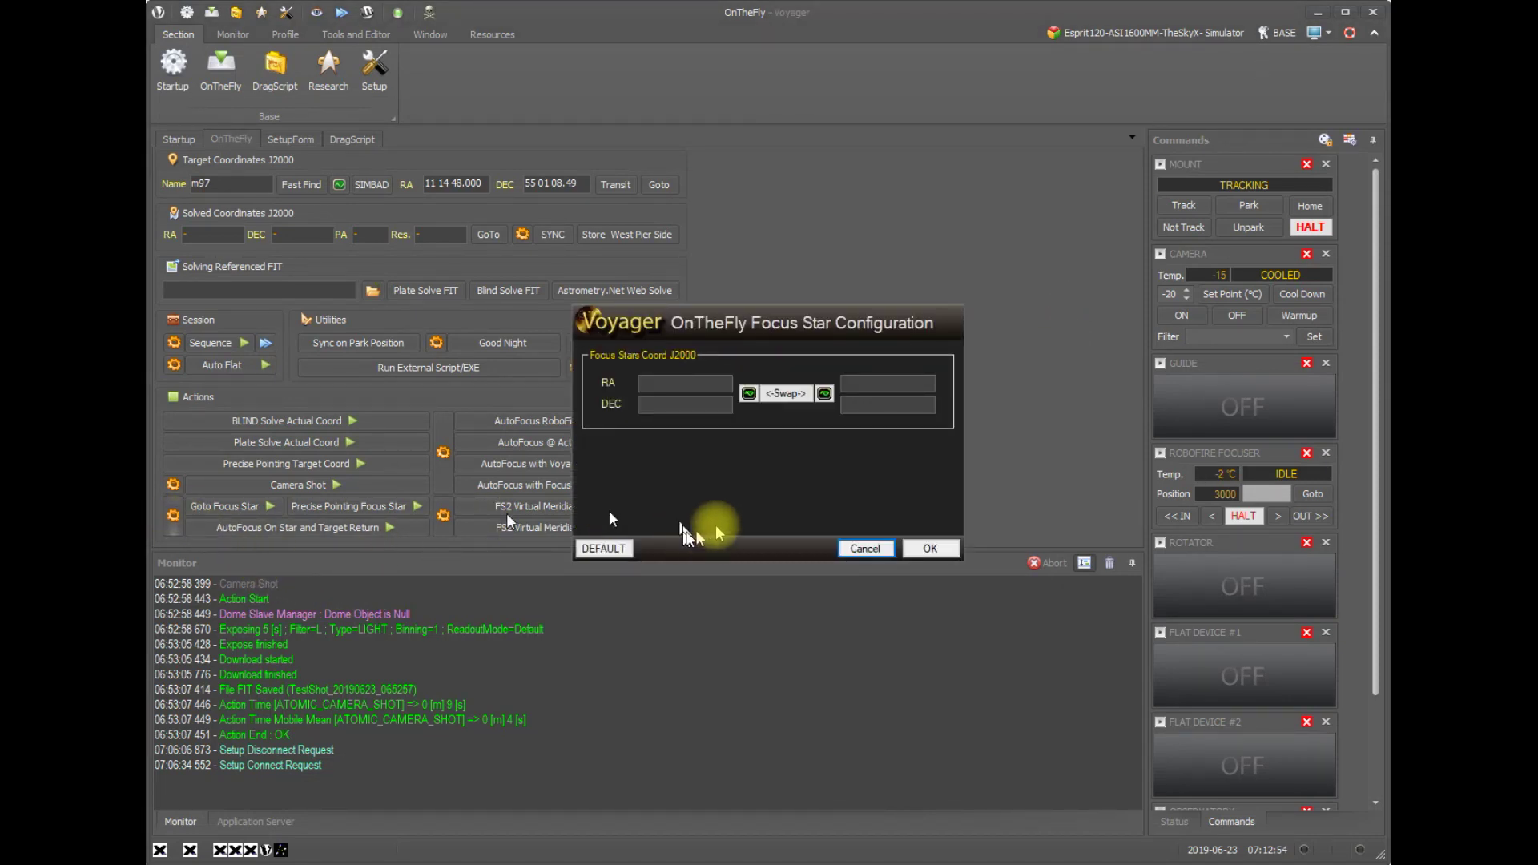
click(865, 548)
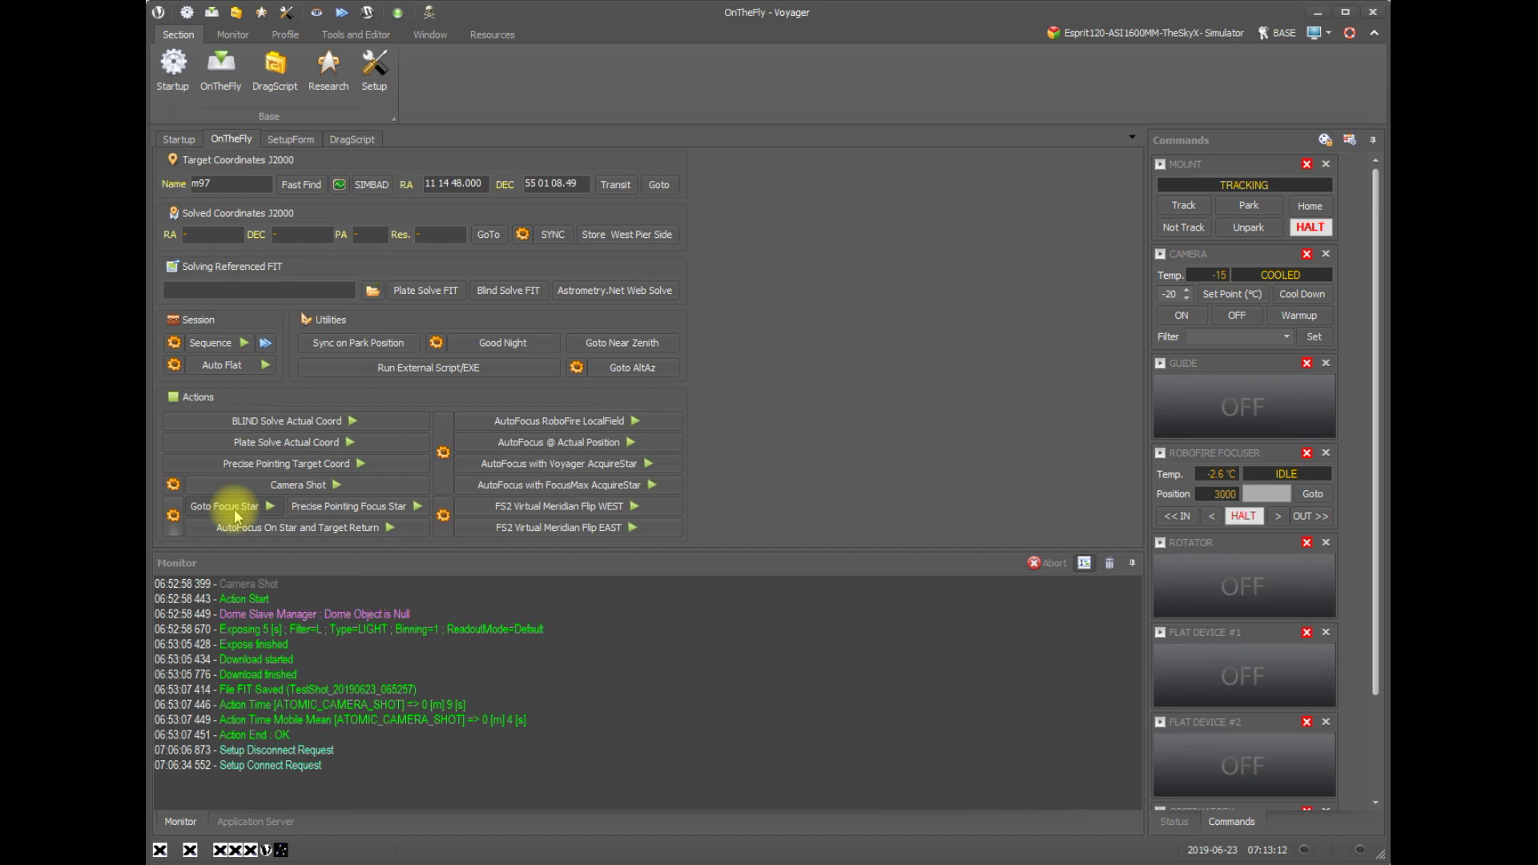
click(173, 517)
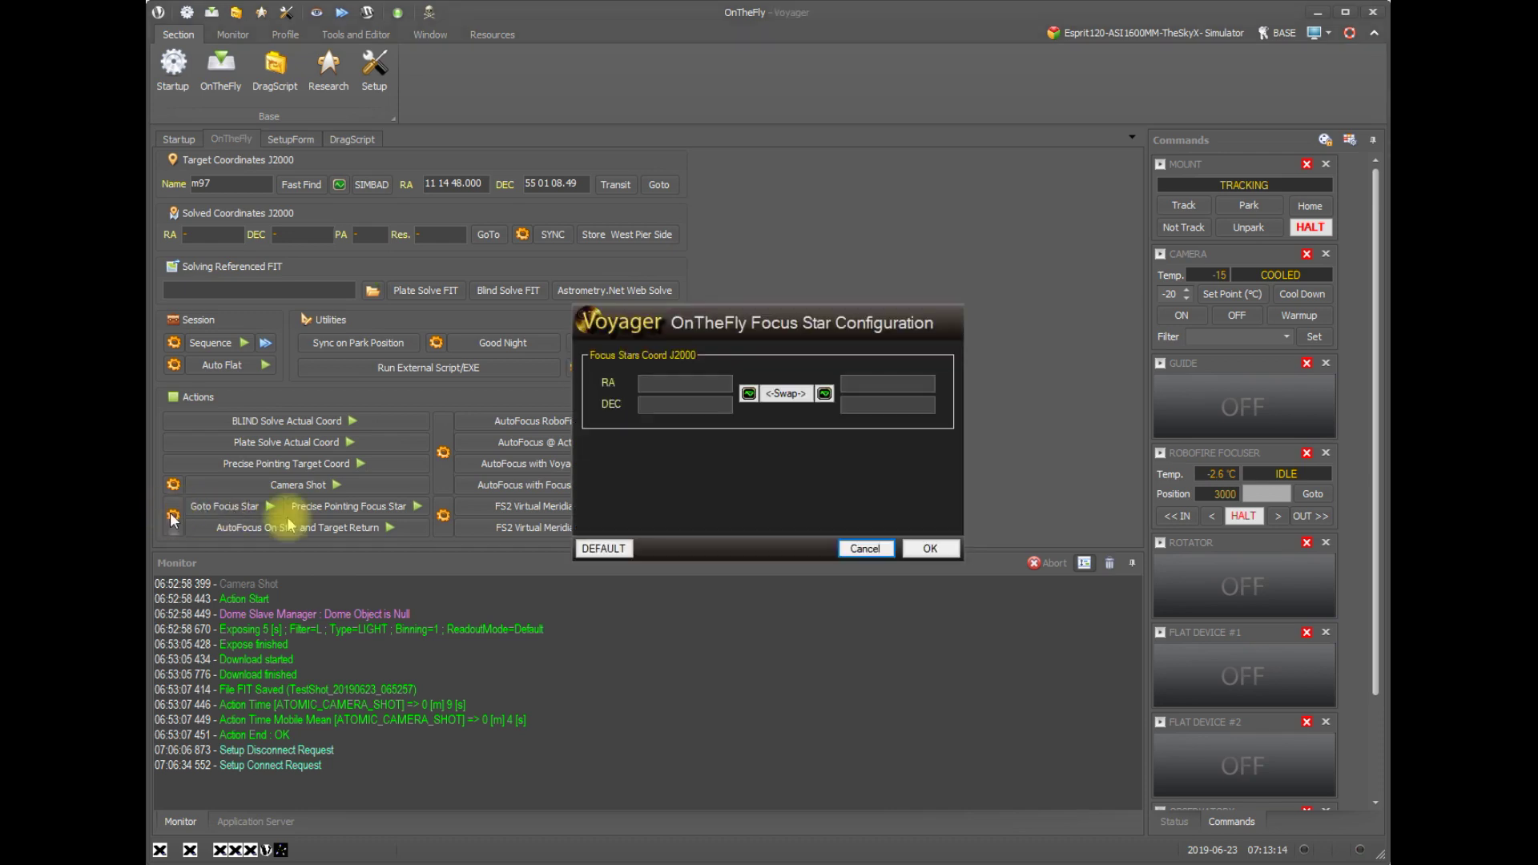
click(684, 405)
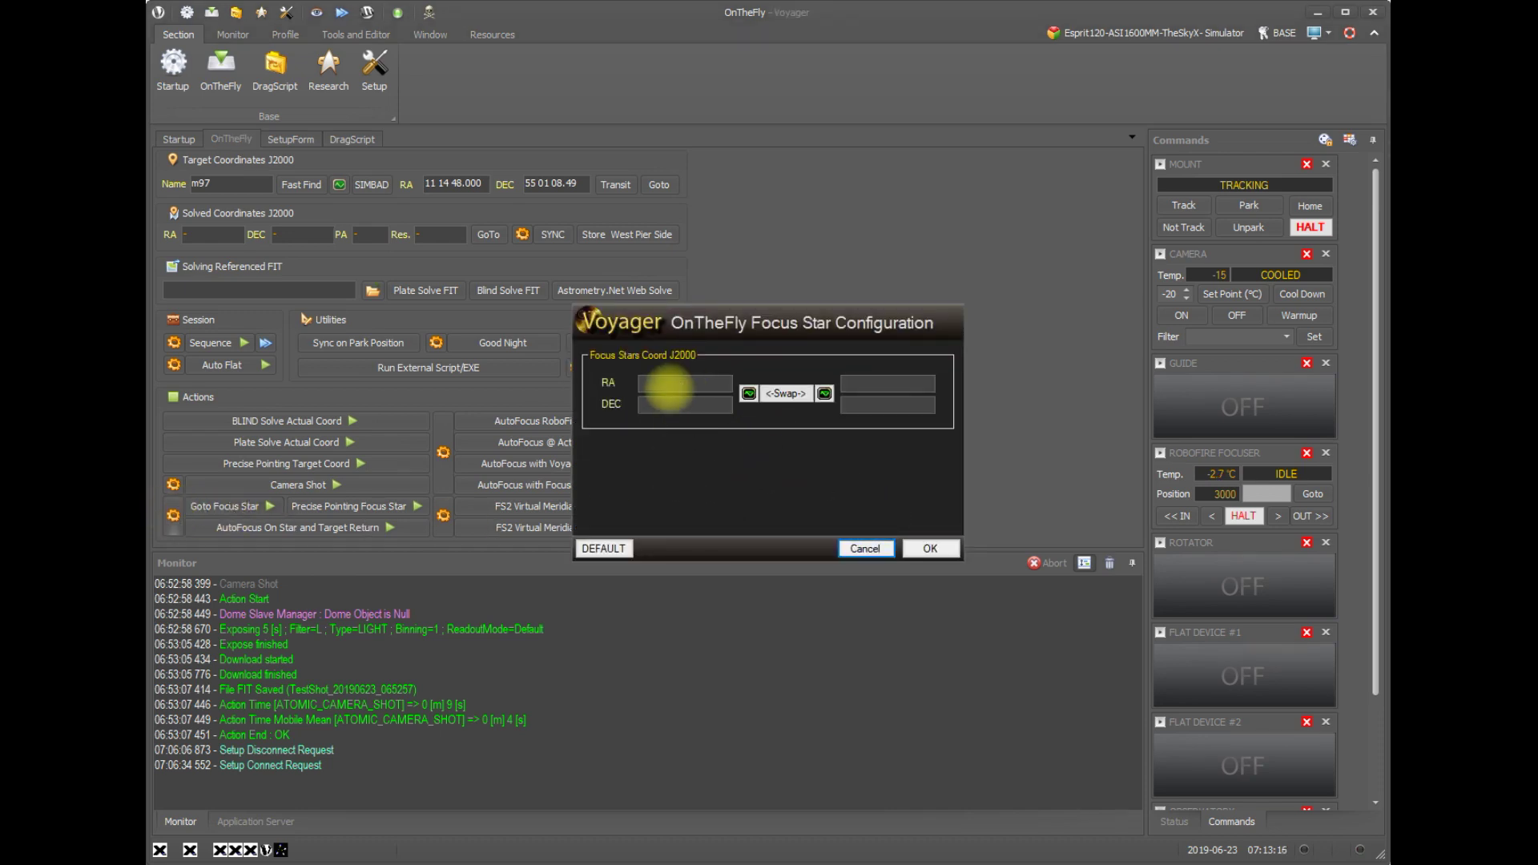
click(871, 548)
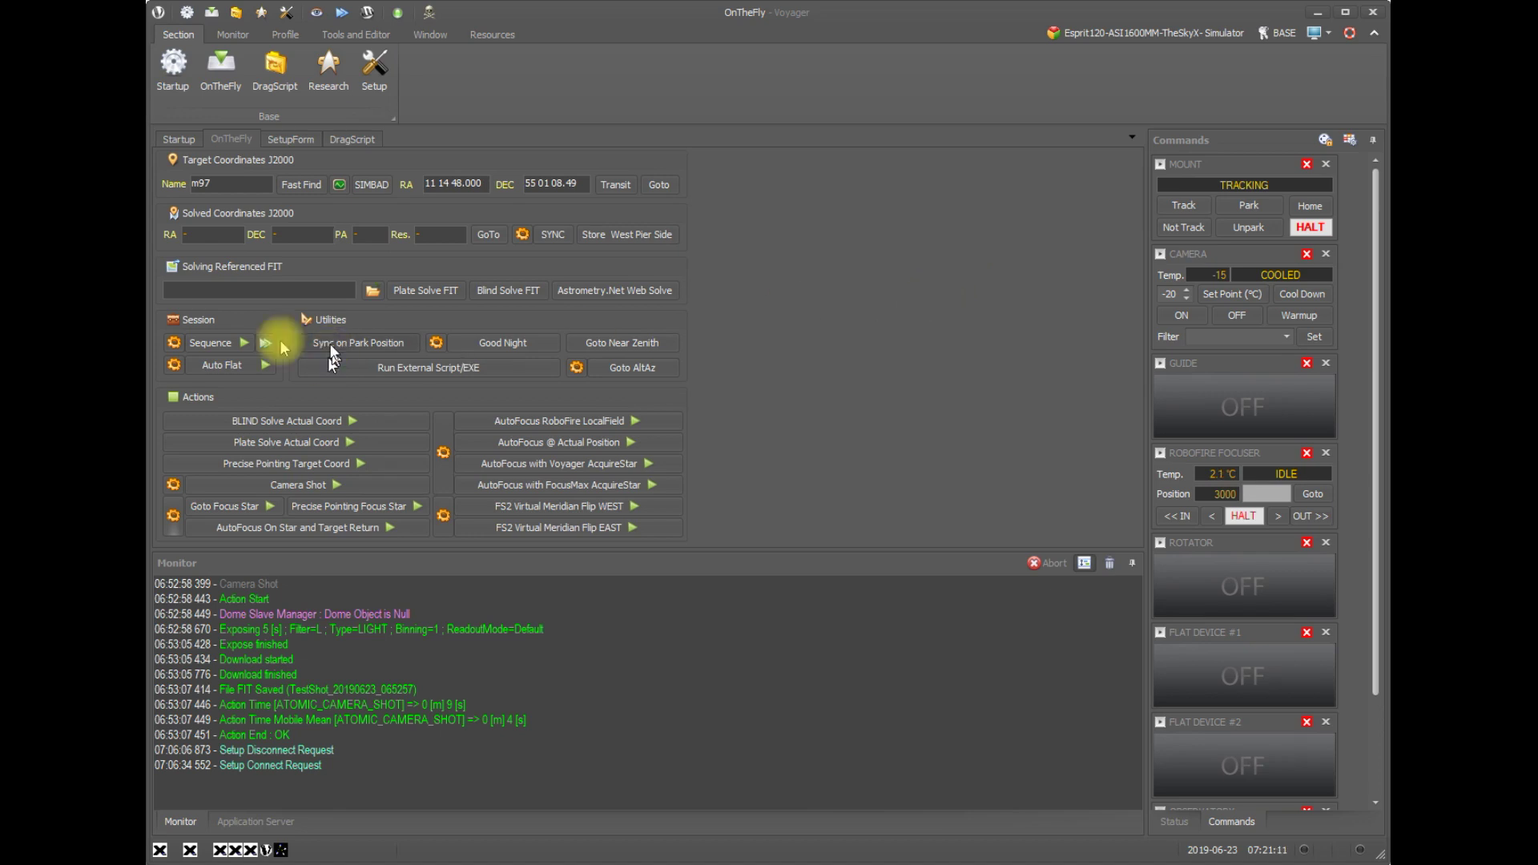
Open the m97 Sequence Configuration's Focus settings and select Voyager RoboStar as the focus method.
click(175, 344)
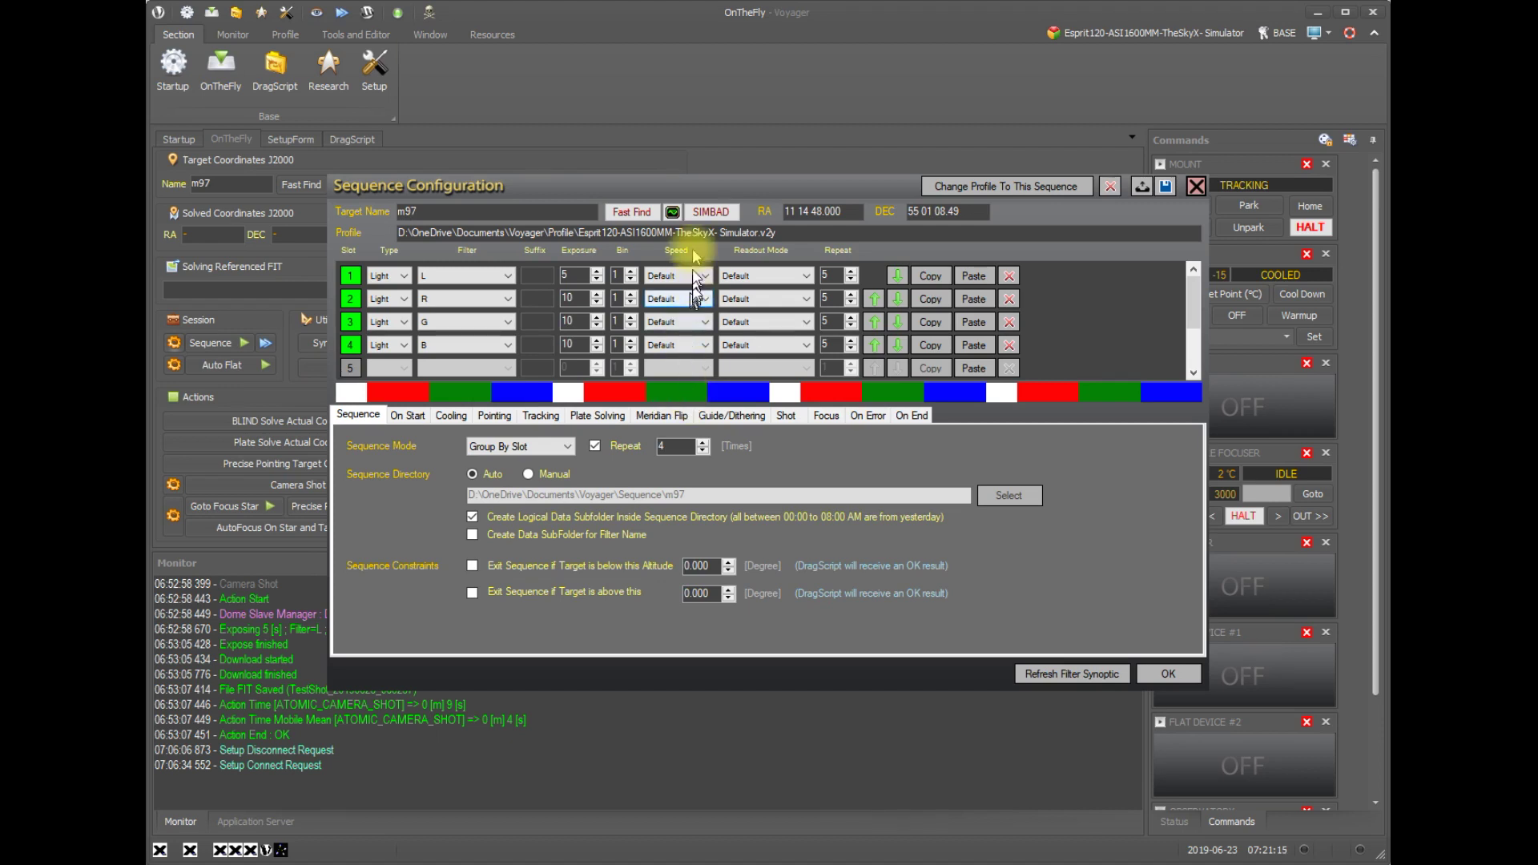
drag(704, 178, 727, 163)
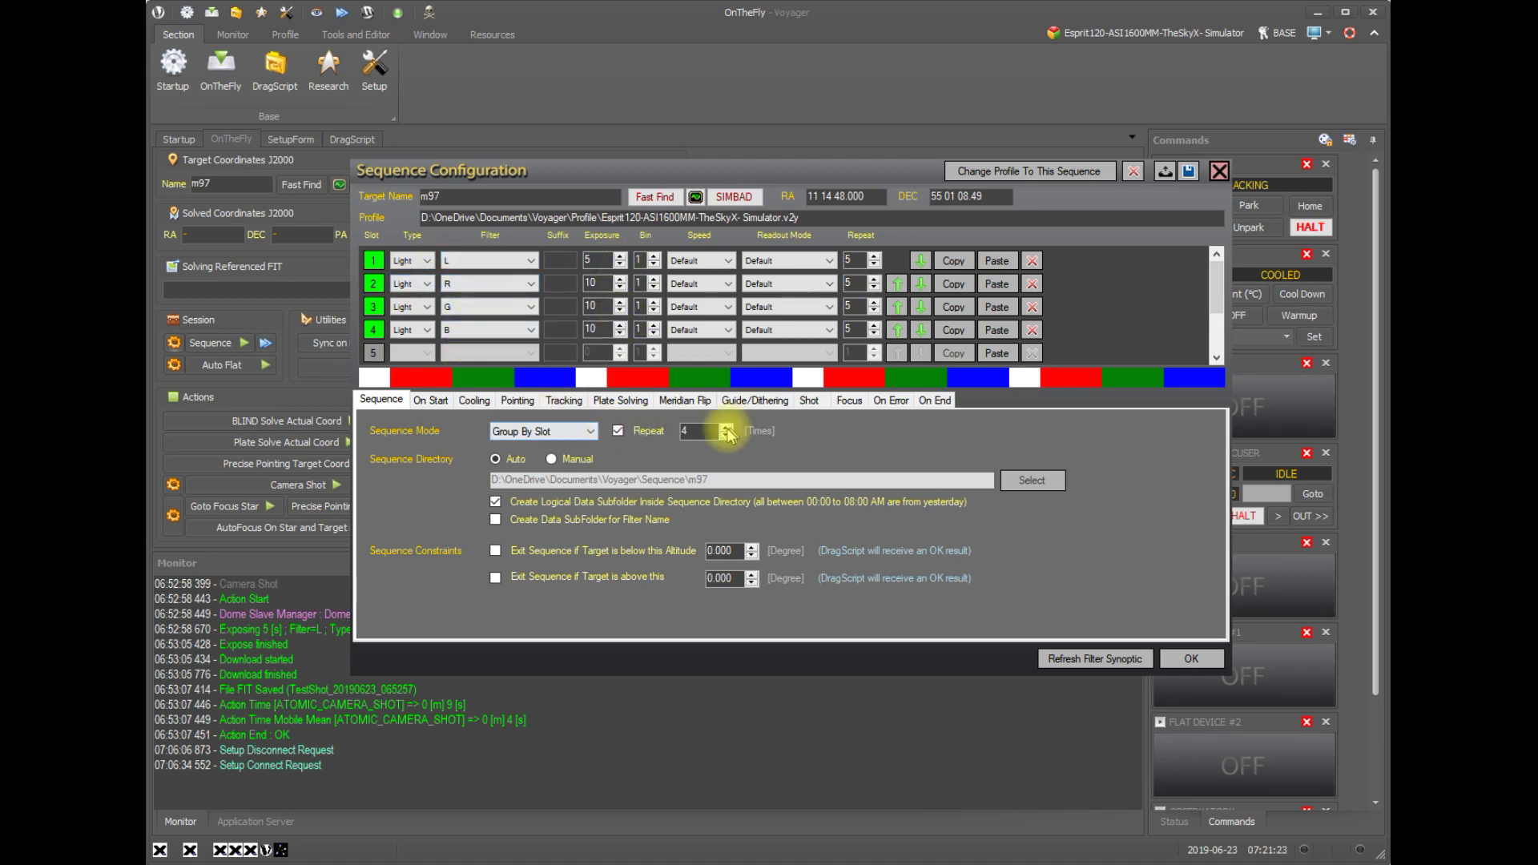
click(852, 407)
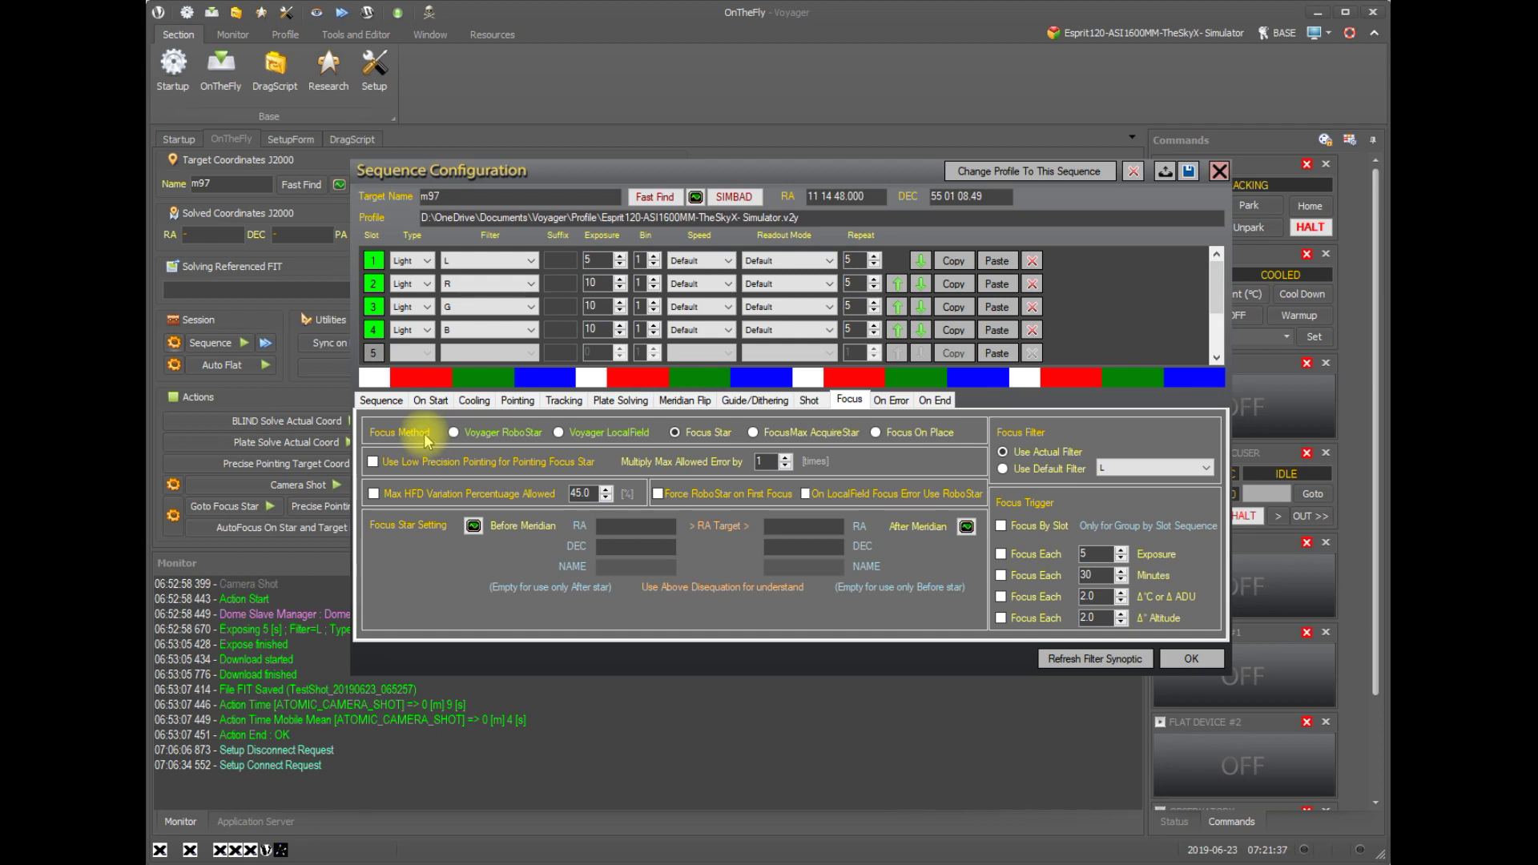
click(453, 431)
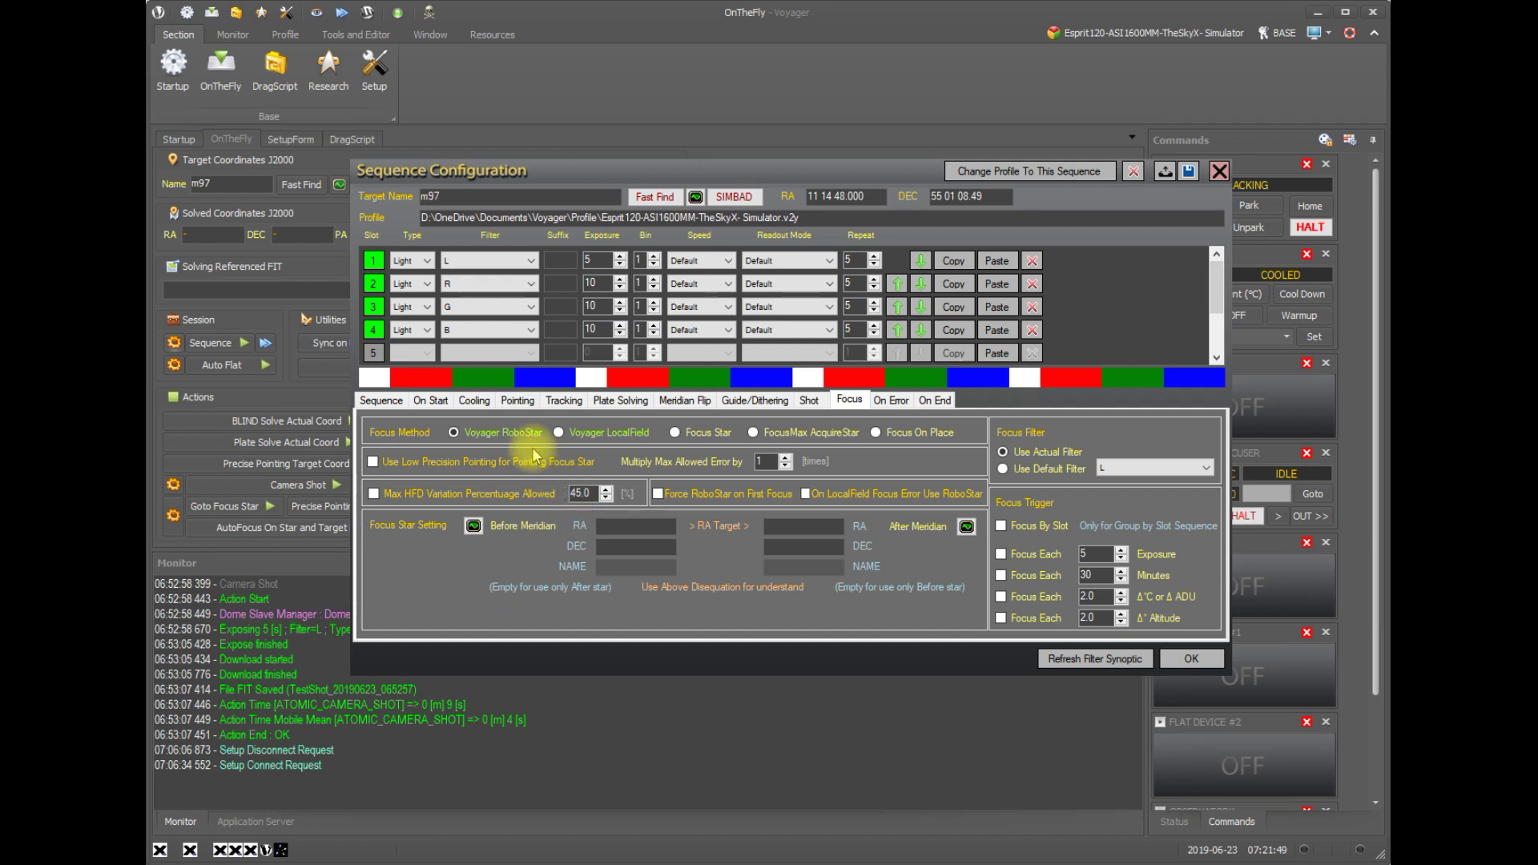
Change the sequence's focus method to Voyager LocalField, then to Focus Star.
click(559, 432)
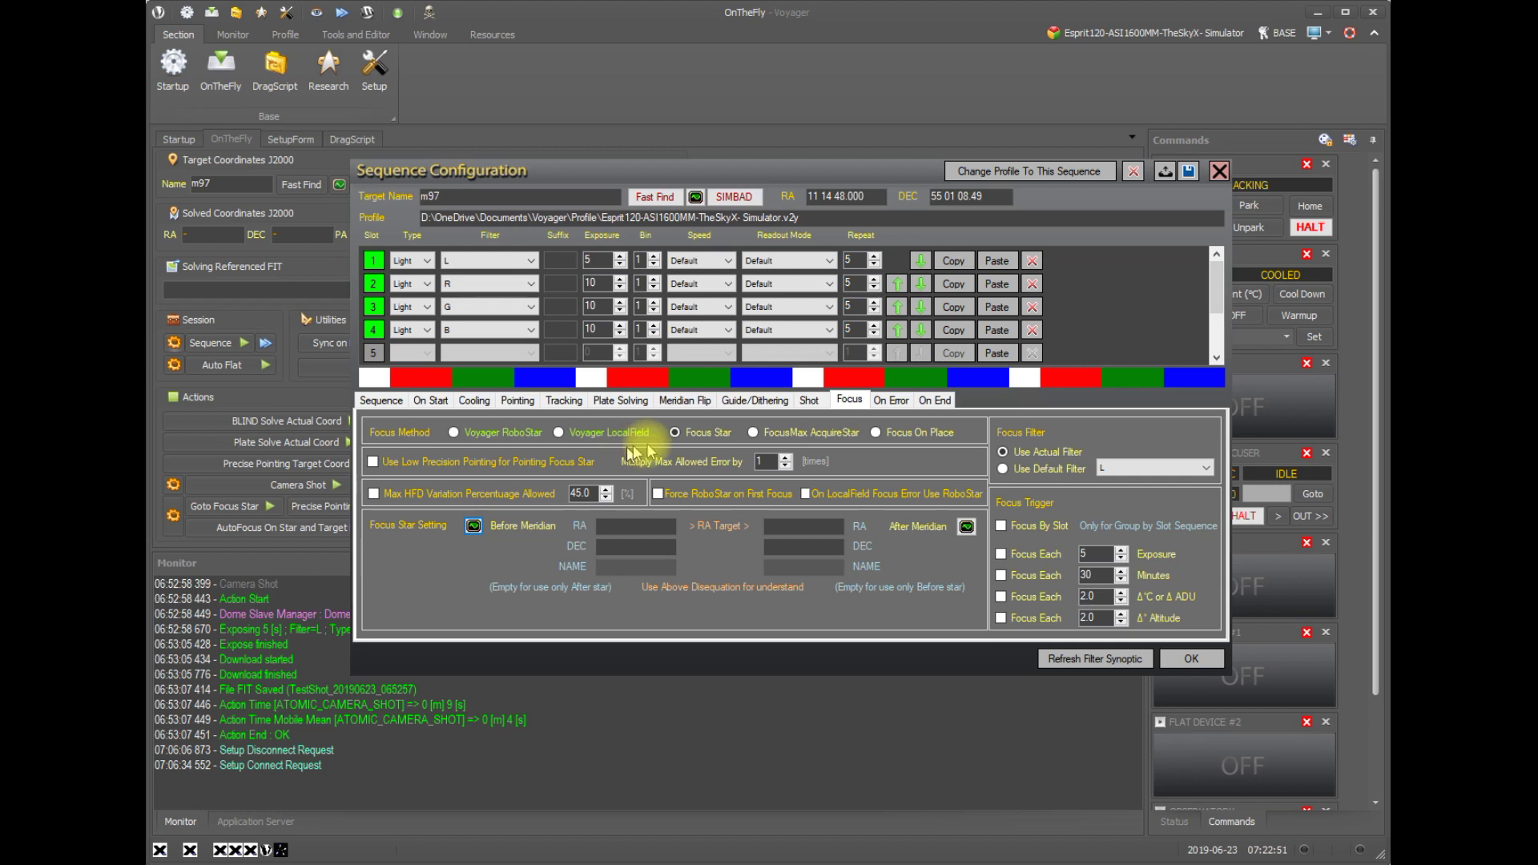
click(675, 434)
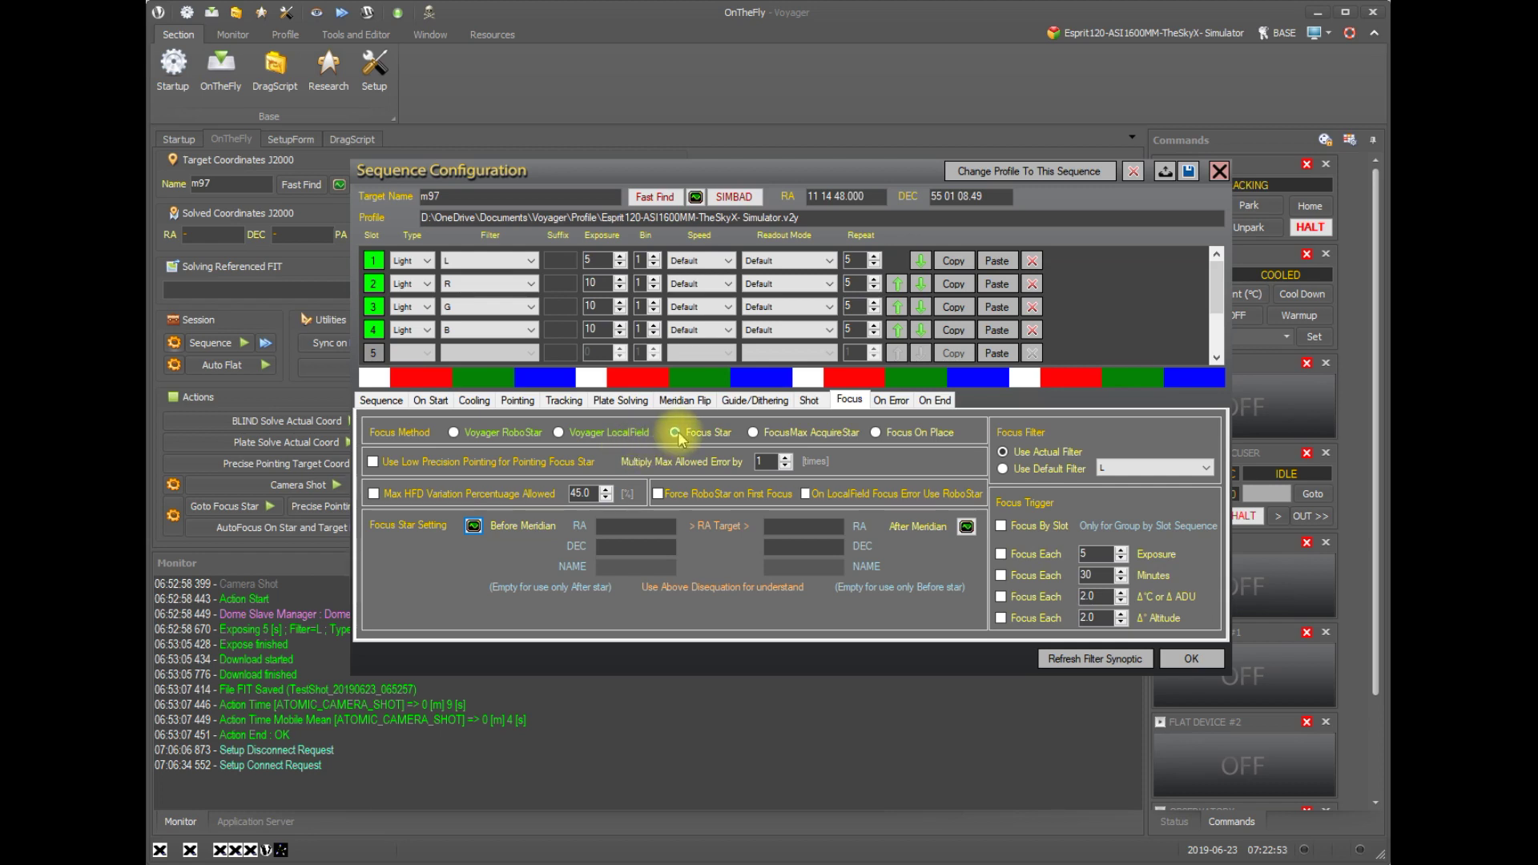
click(472, 526)
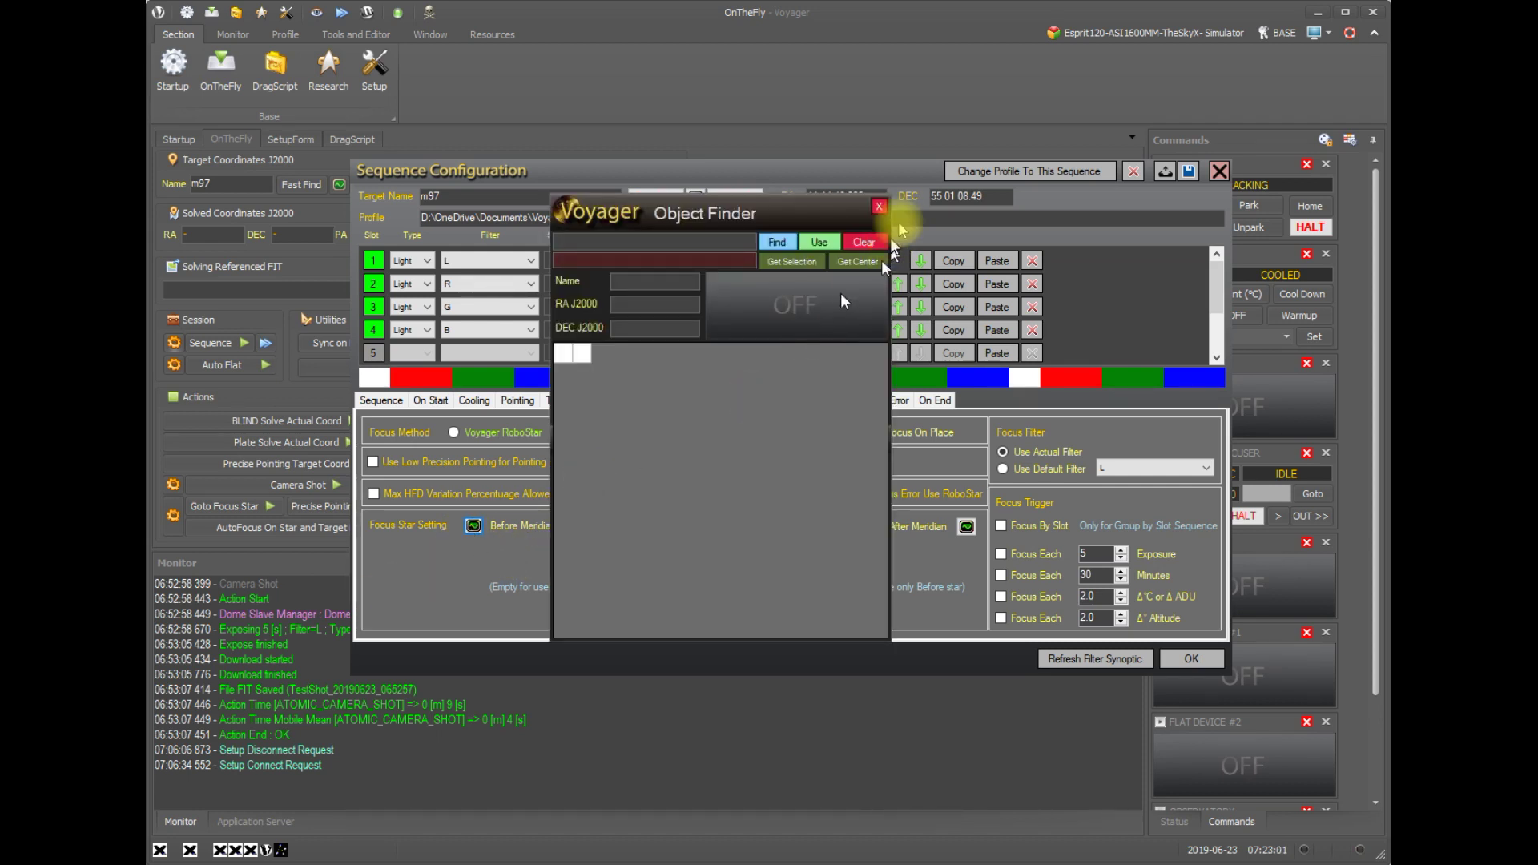
click(879, 205)
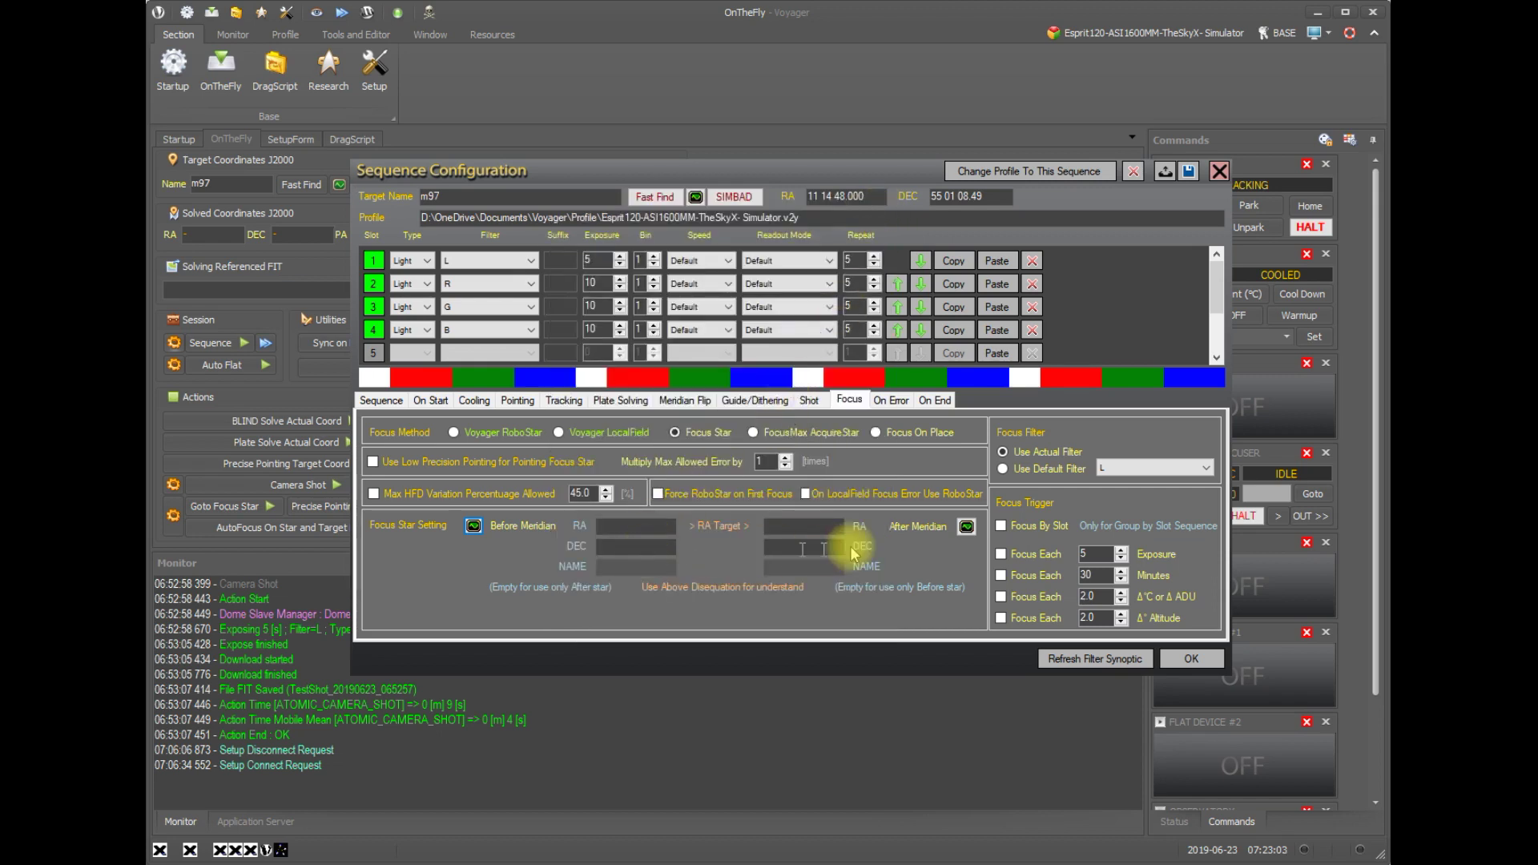
click(967, 527)
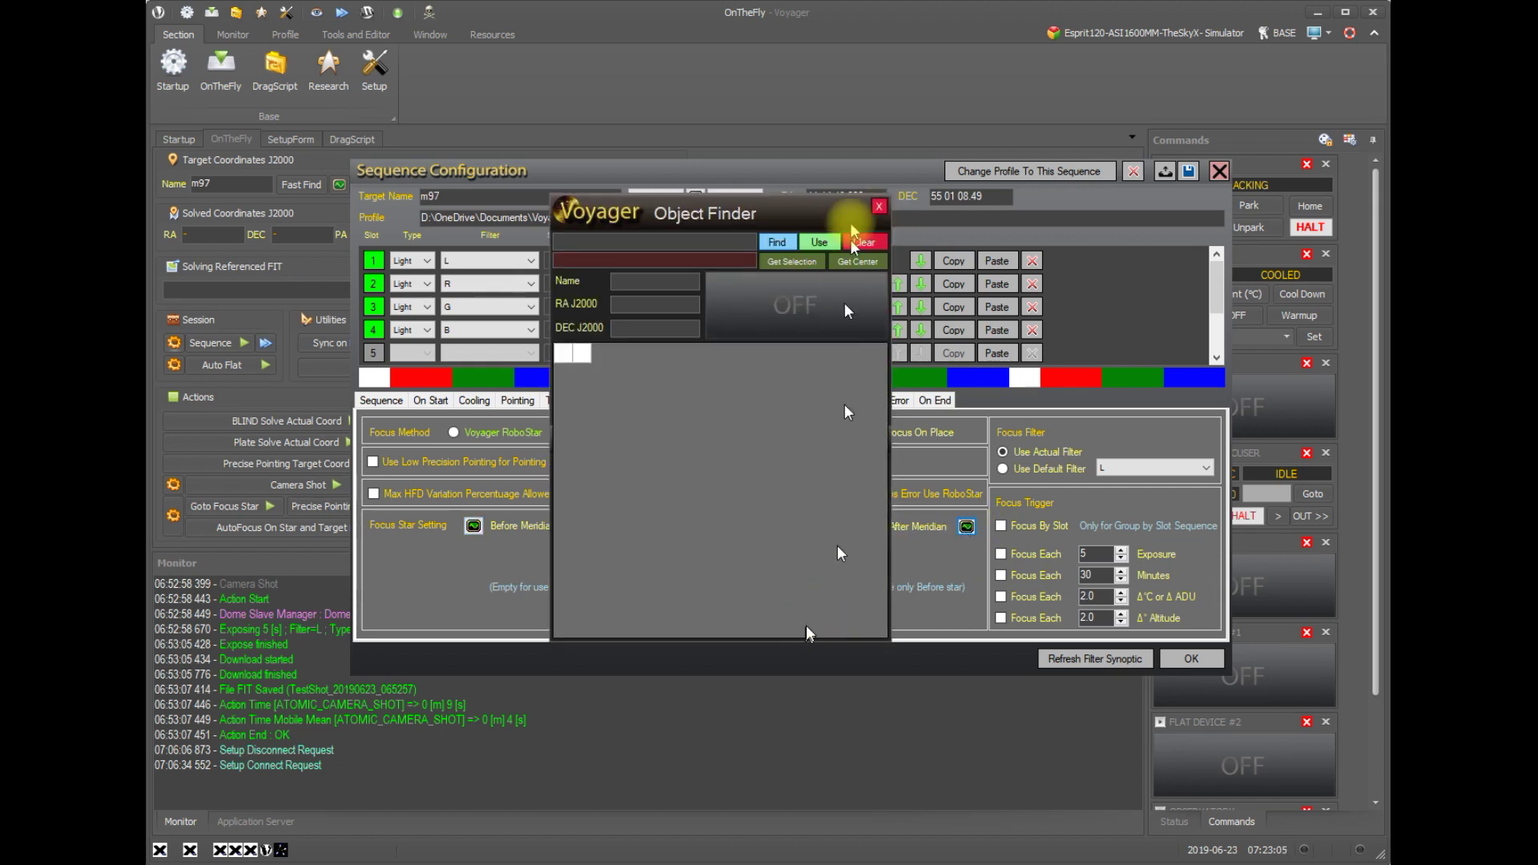
click(879, 206)
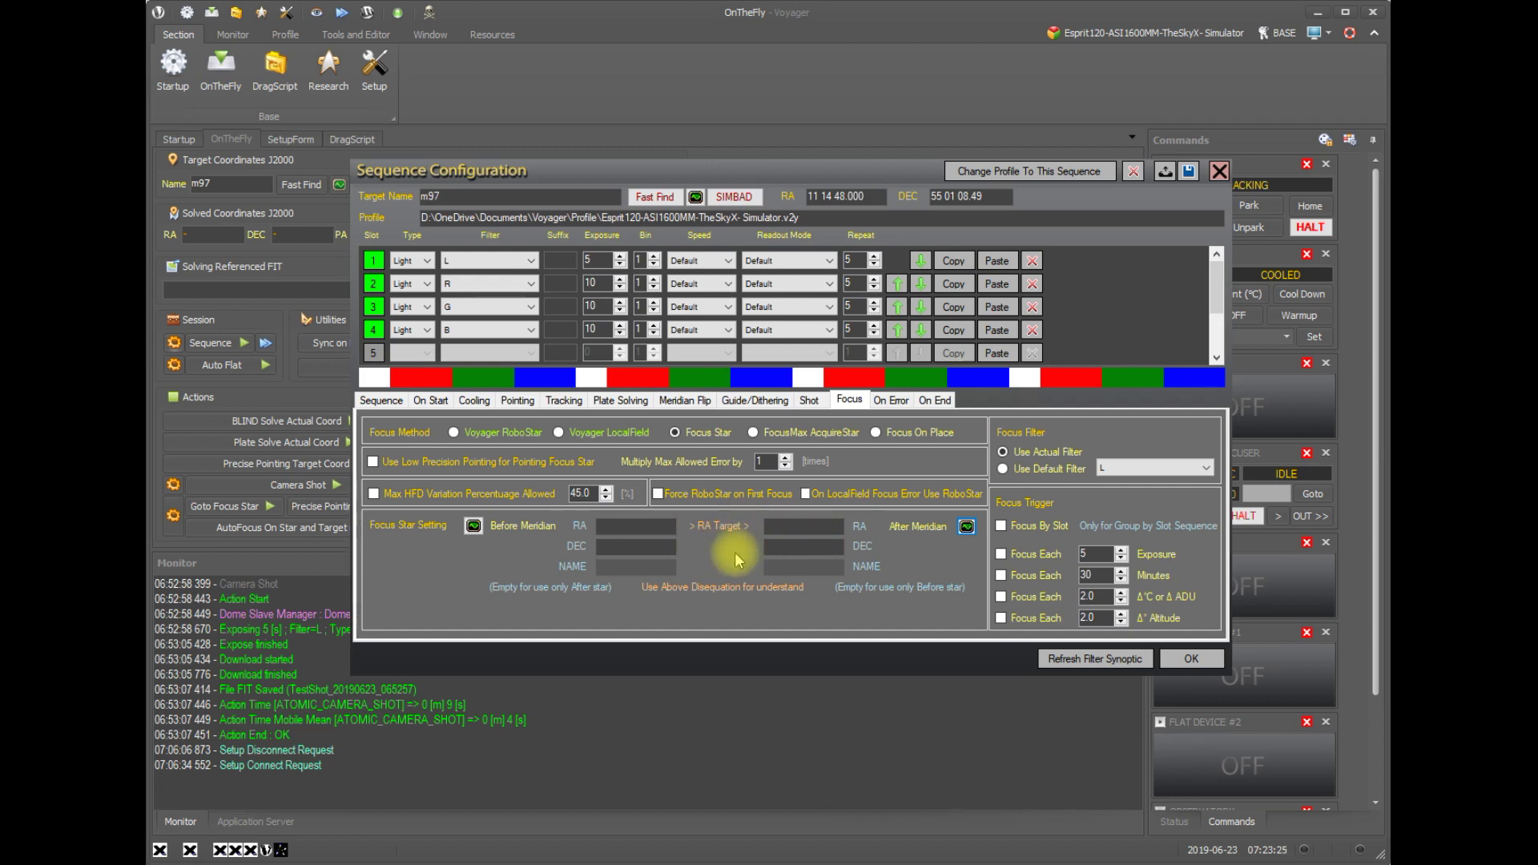
Cycle the focus method through FocusMax AcquireStar and Focus On Place, and turn off low precision pointing.
click(754, 434)
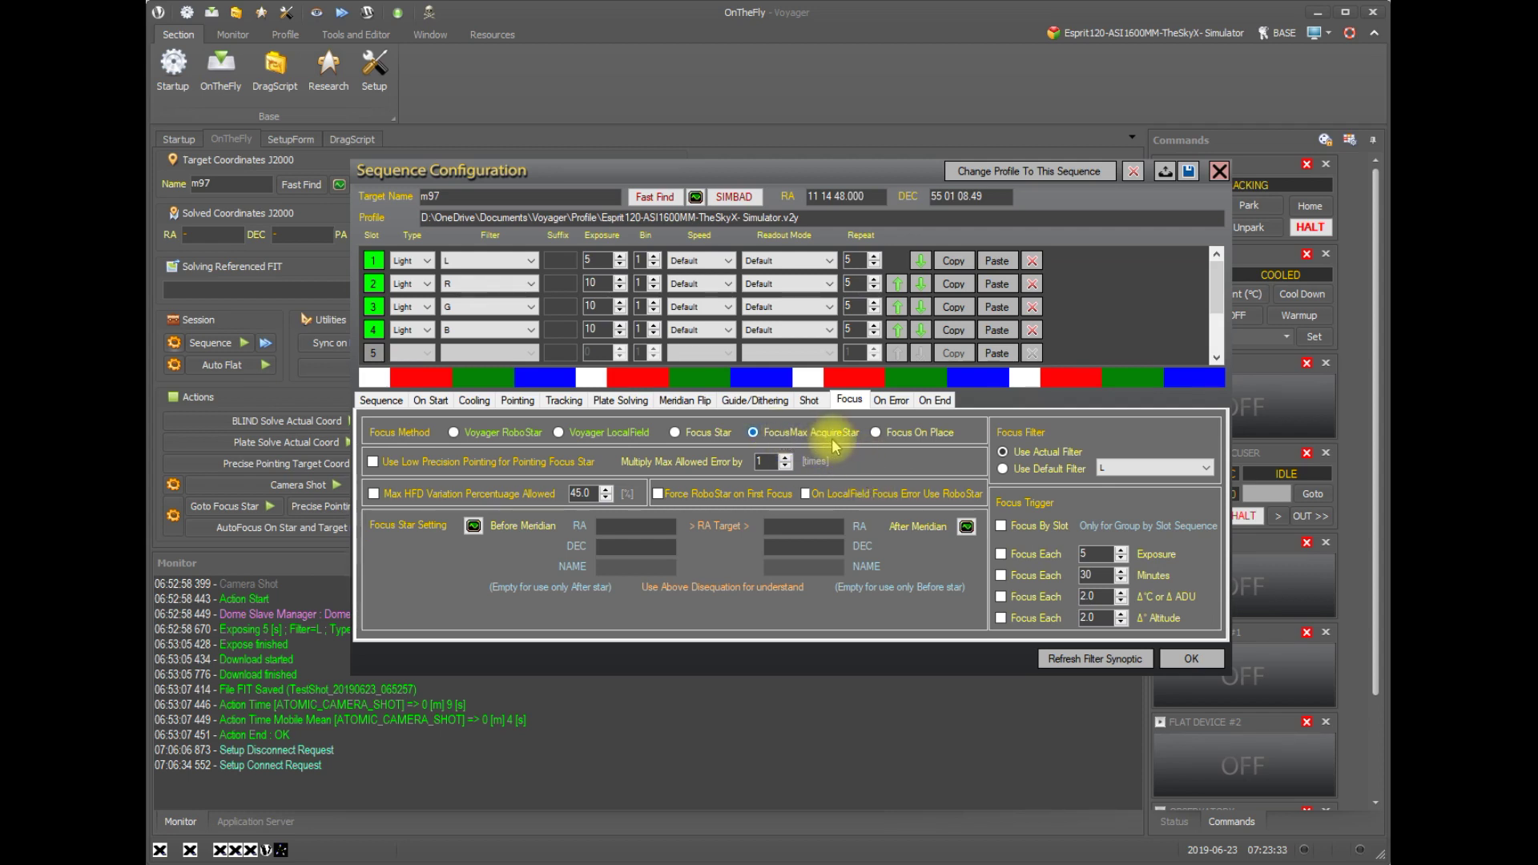
click(876, 434)
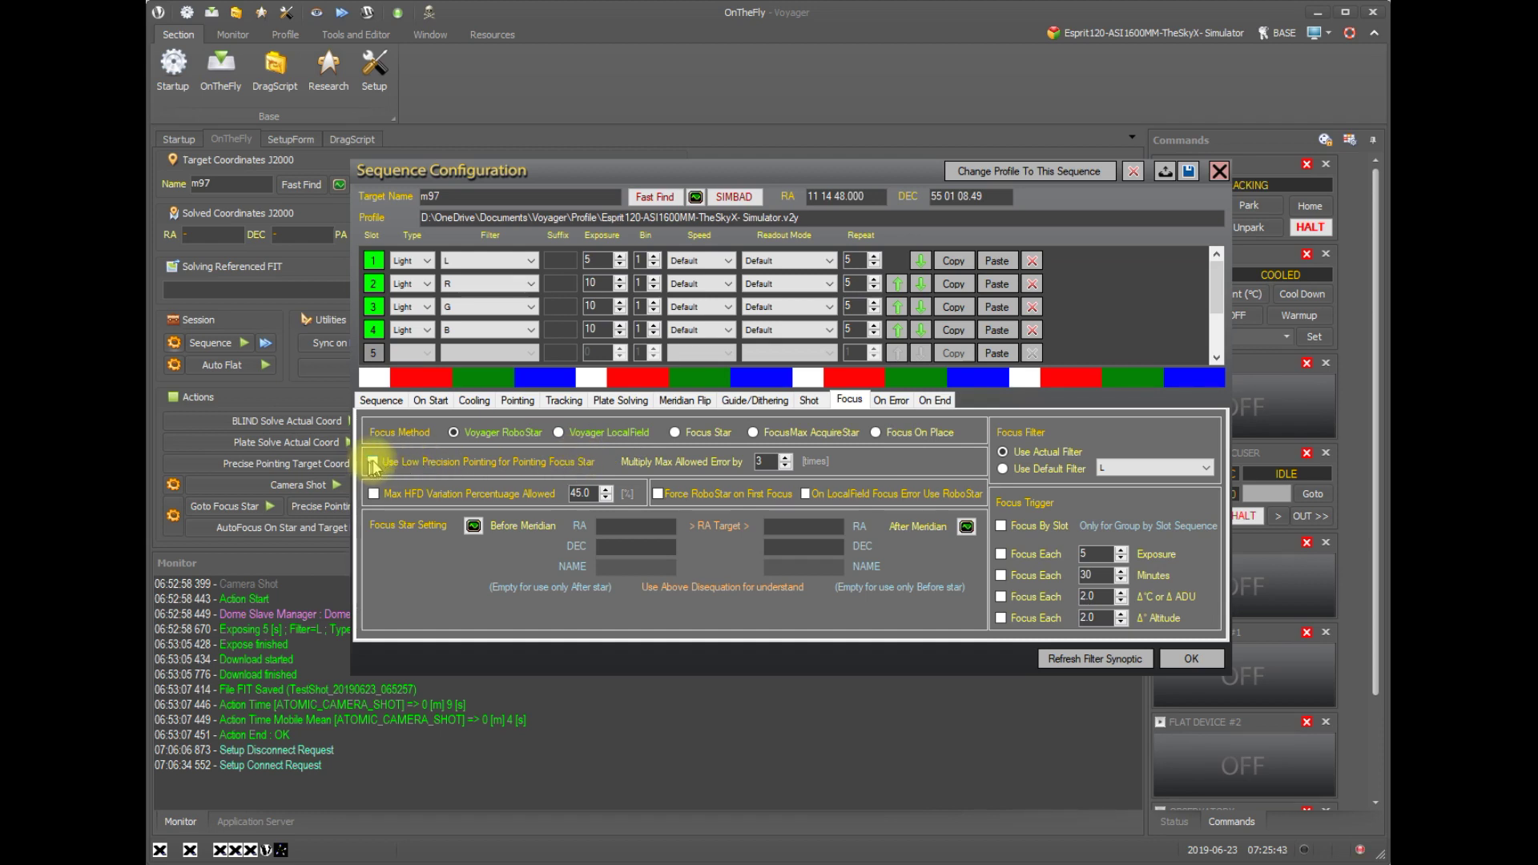
click(374, 463)
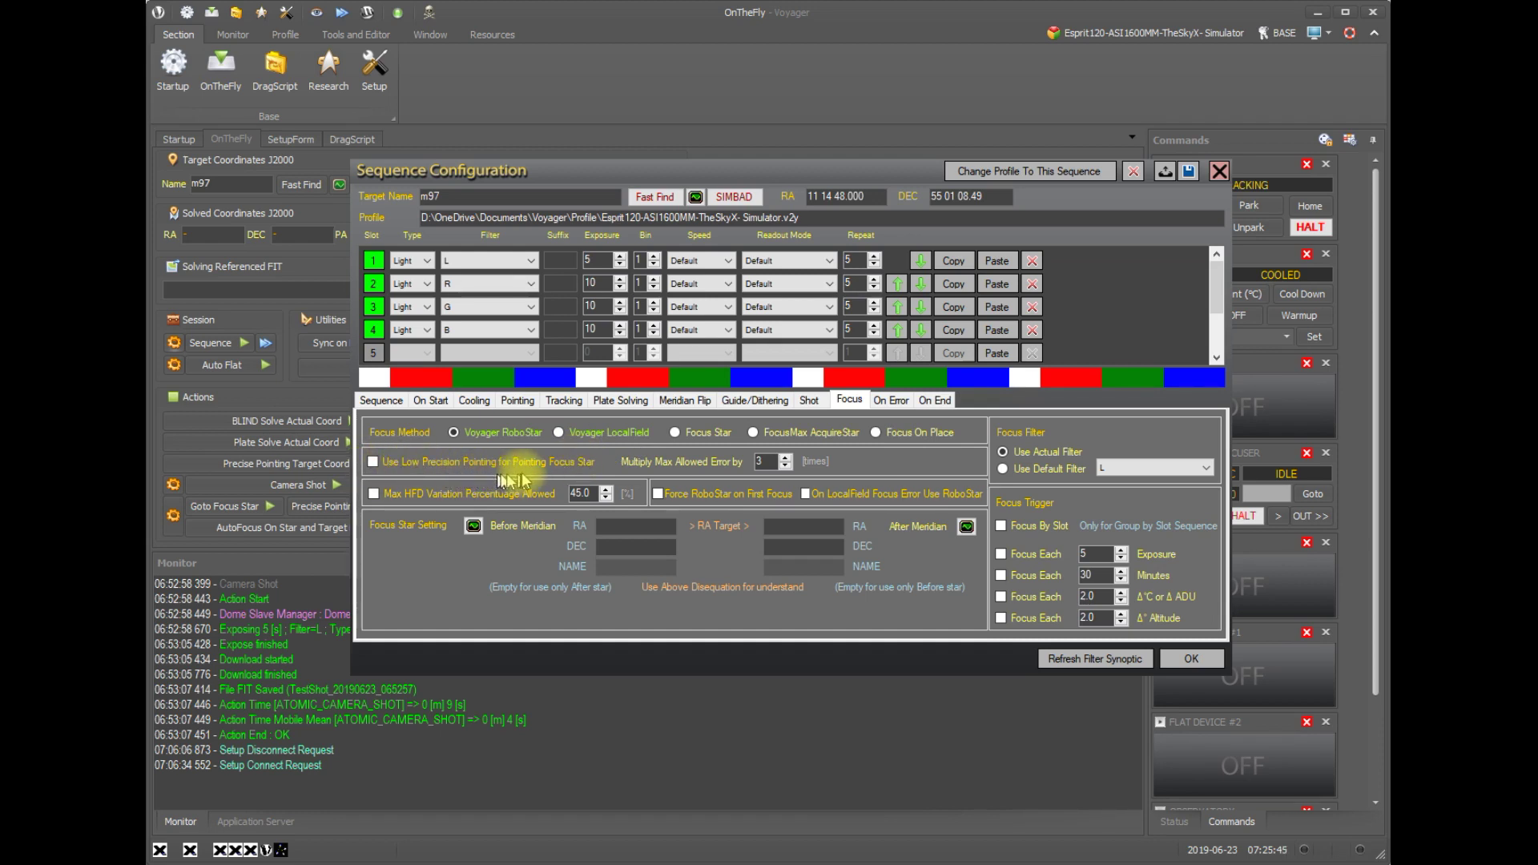
Re-toggle low-precision pointing for the focus star and enable Max HFD Variation at 45.0%.
click(373, 463)
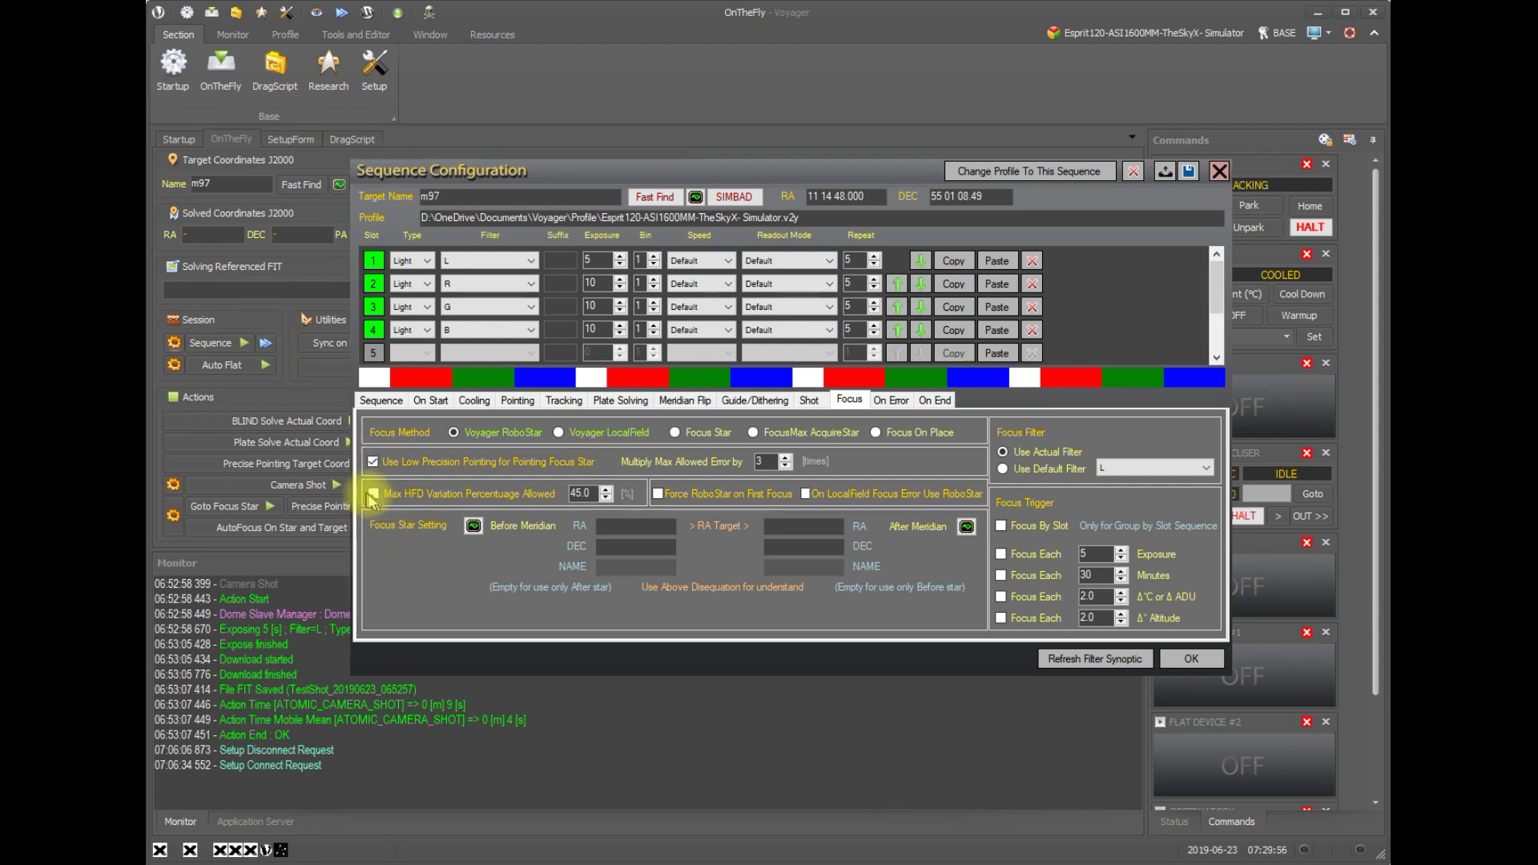
click(373, 495)
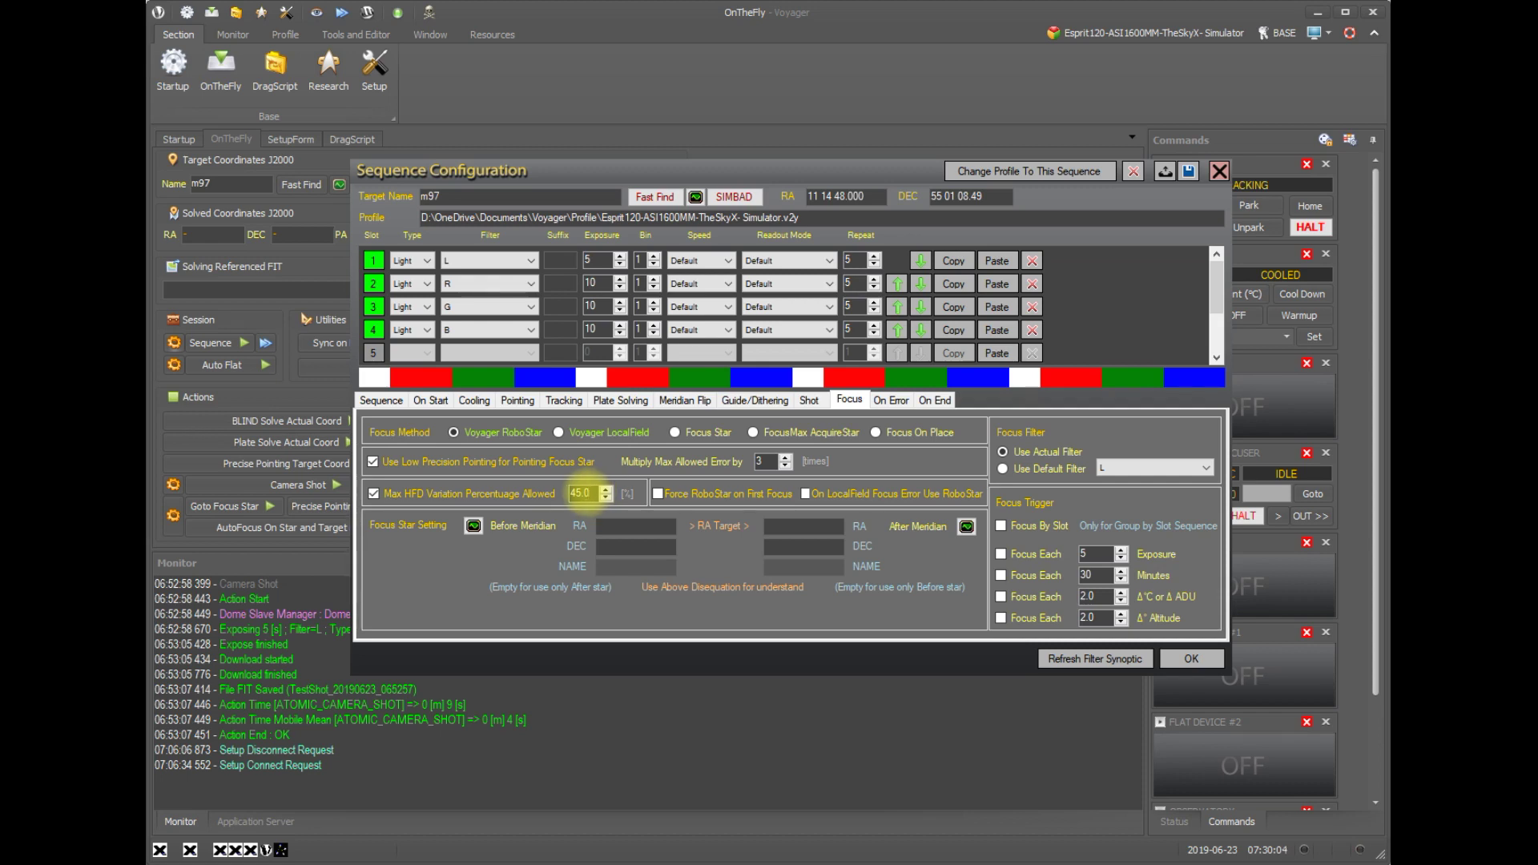
click(591, 493)
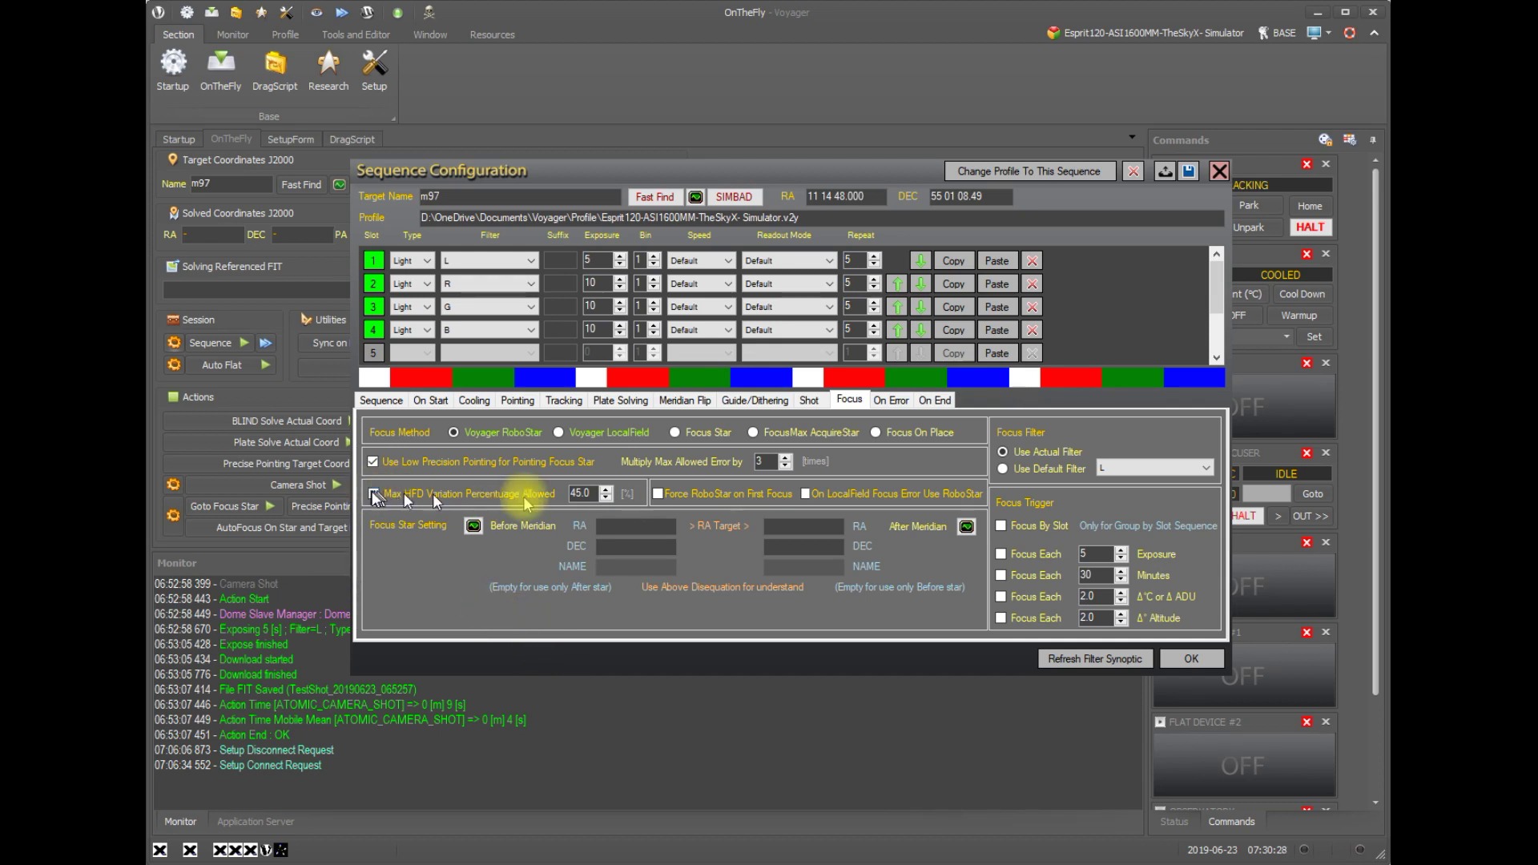
click(657, 495)
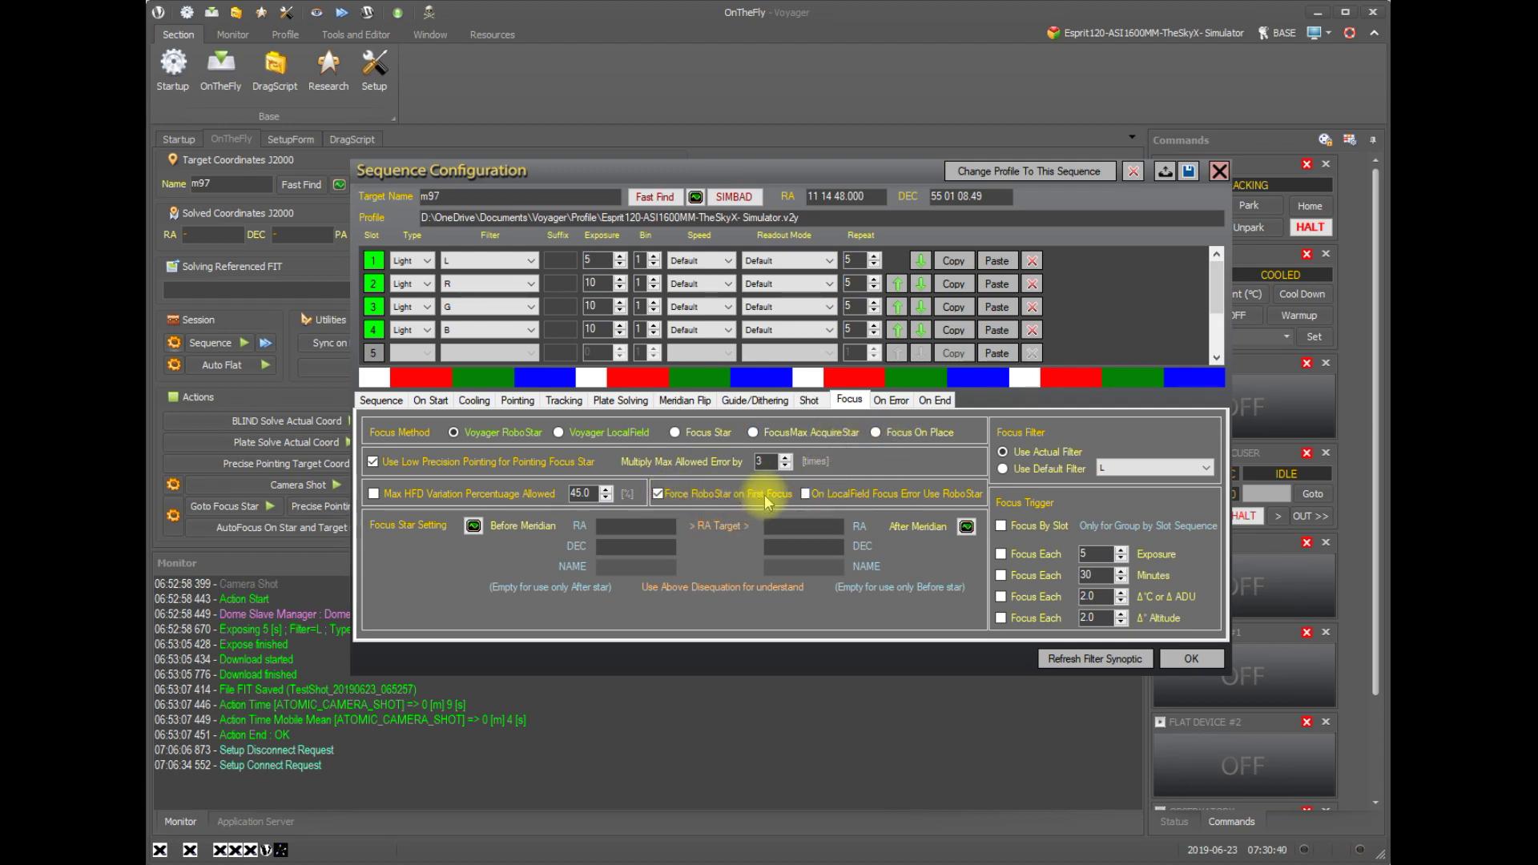
Turn off Force RoboStar on First Focus, enable On LocalField Focus Error Use RoboStar, and choose Use Default Filter.
click(658, 493)
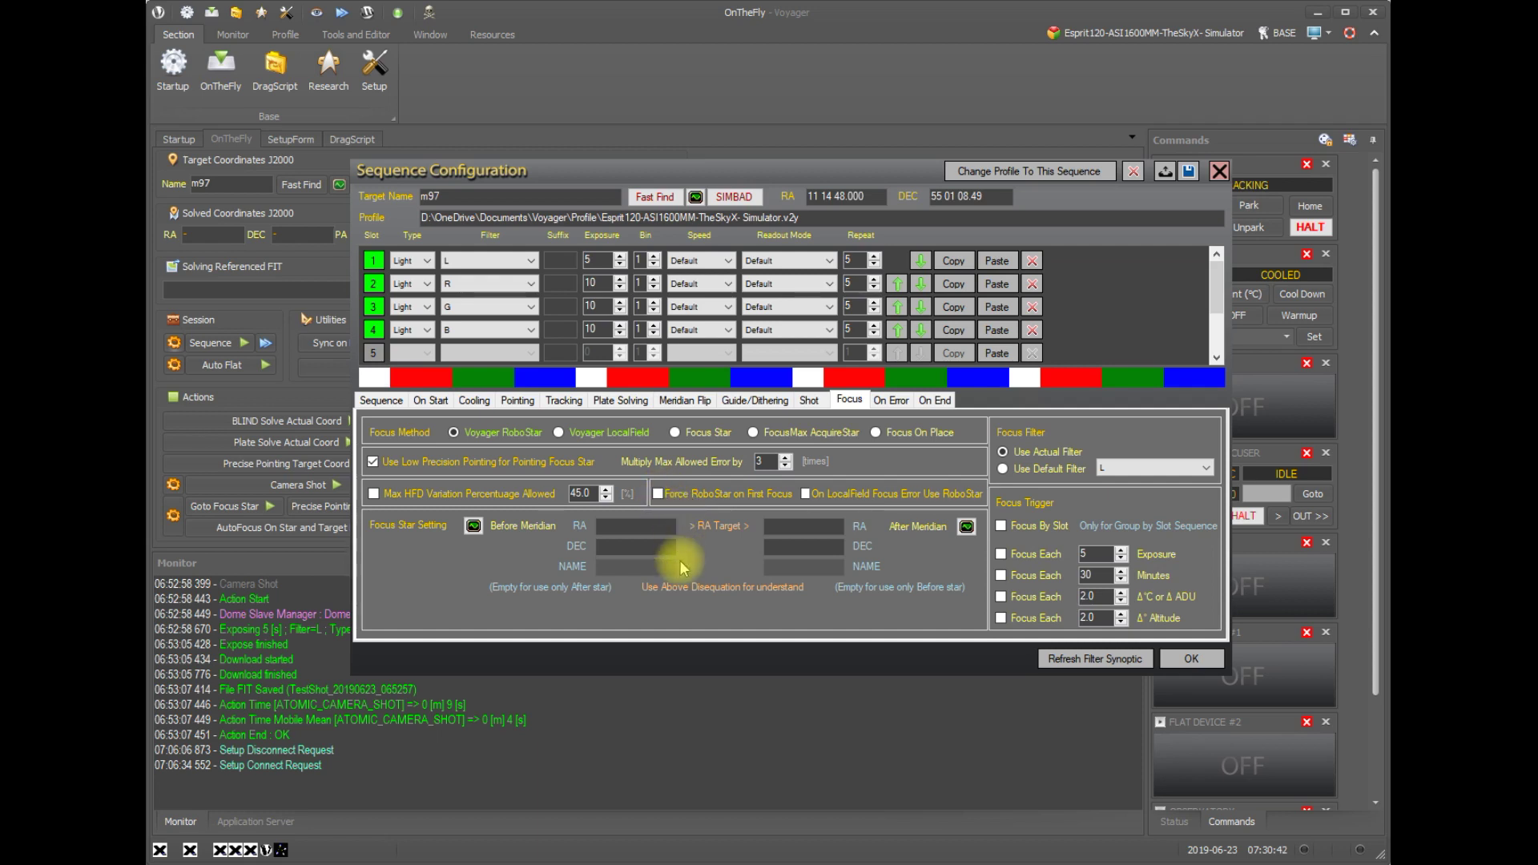
click(805, 494)
click(1025, 474)
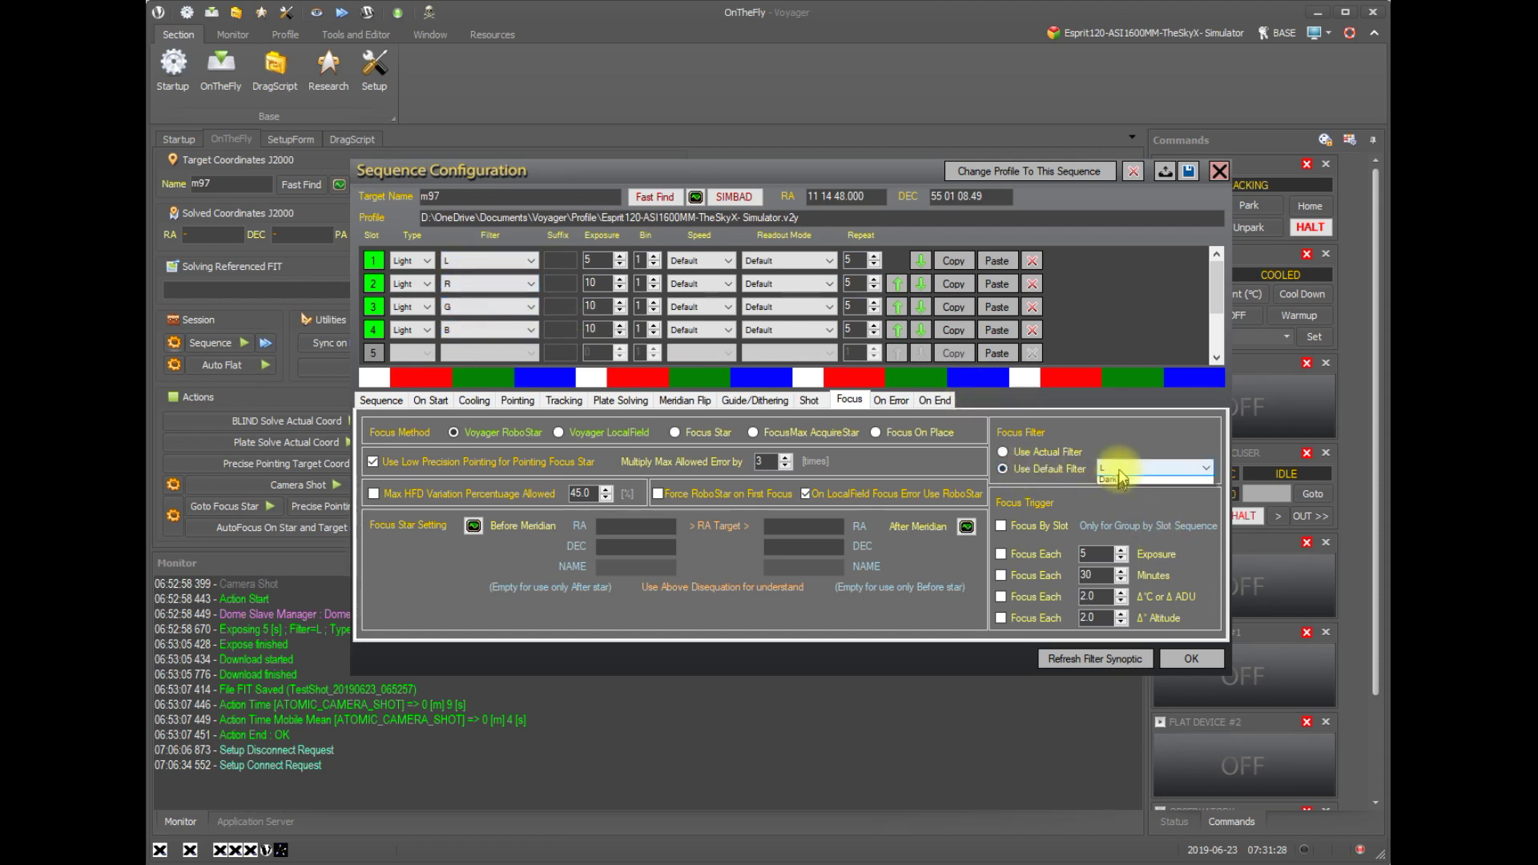
Check the default filter list (keeping L), switch back to Use Actual Filter, and enable Focus By Slot.
click(1120, 473)
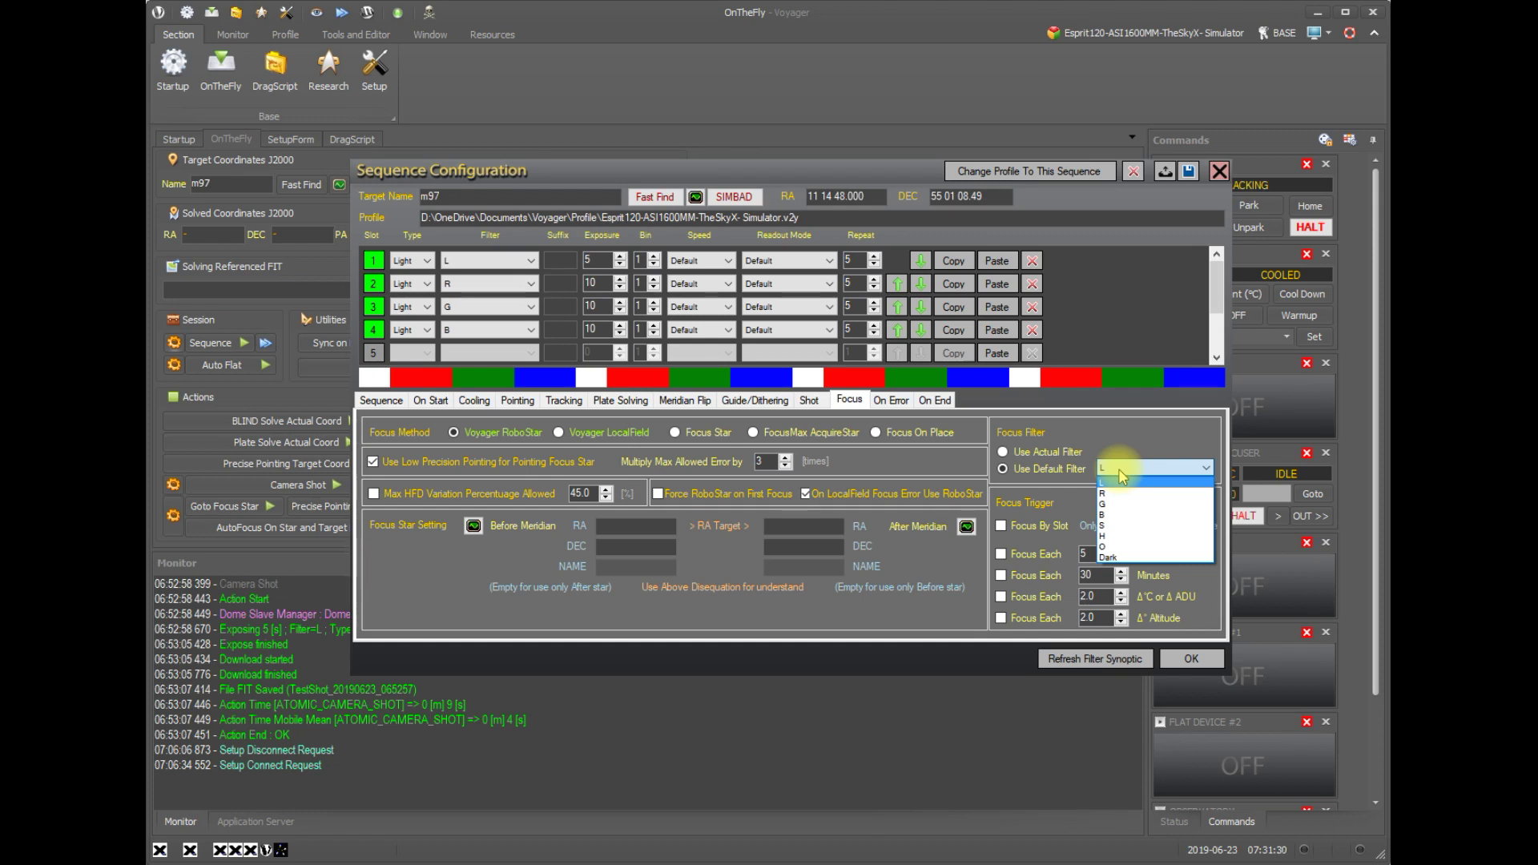
click(1118, 469)
click(1050, 451)
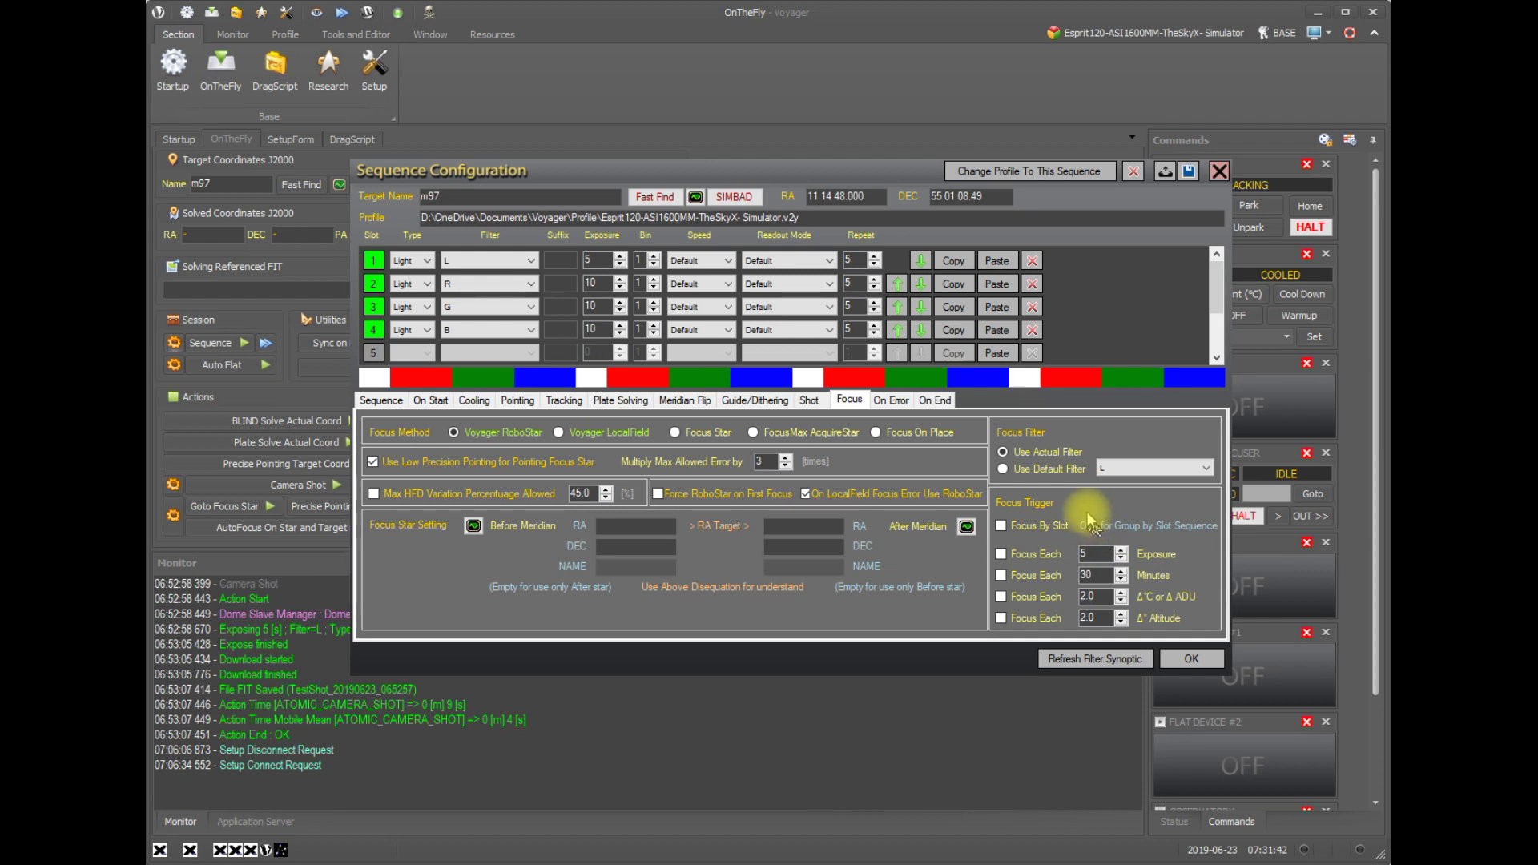
click(1001, 526)
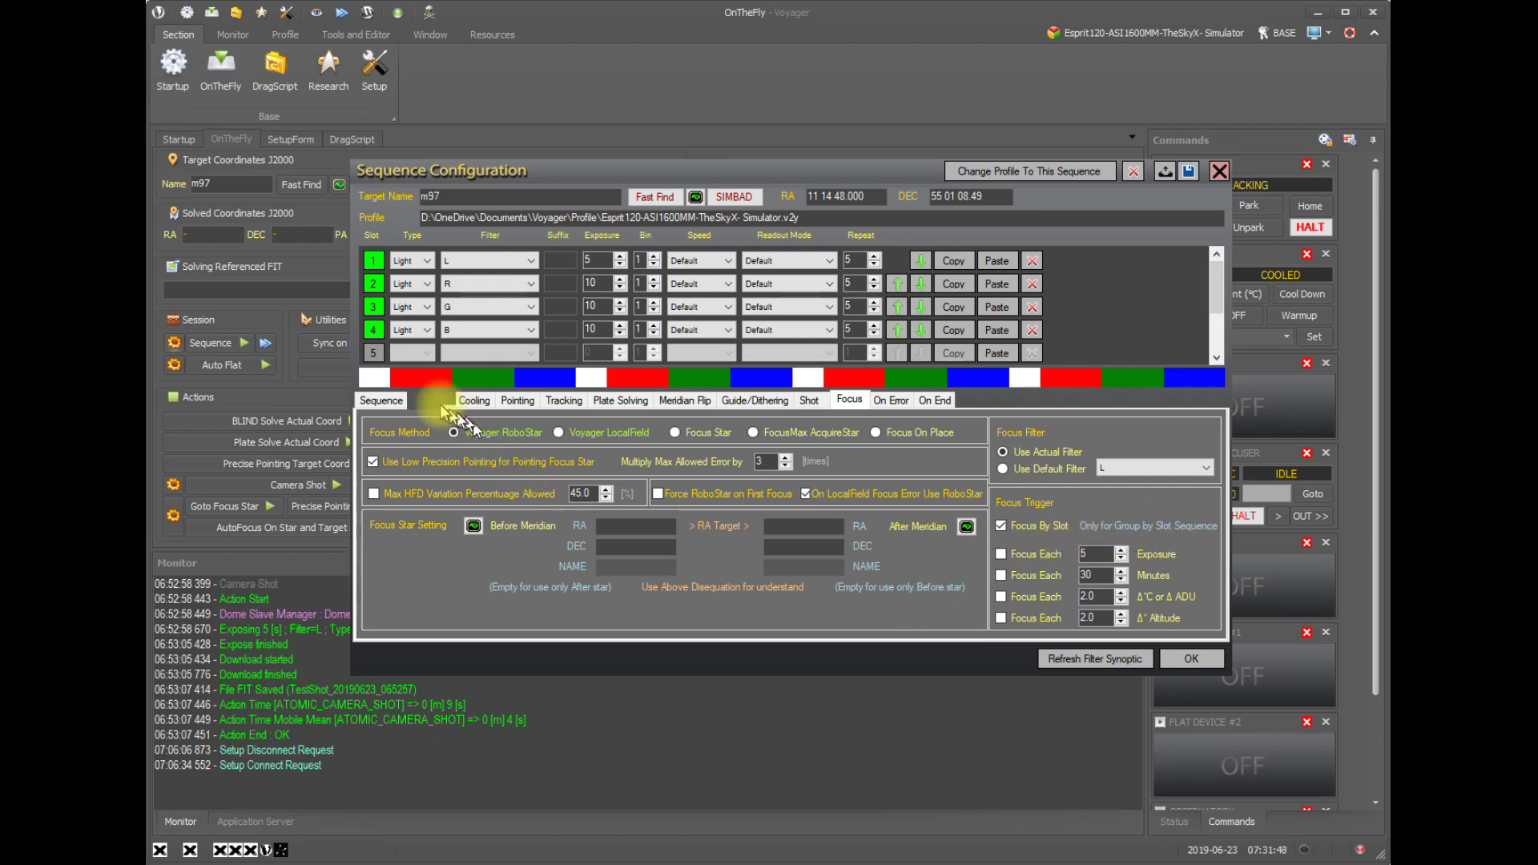
Review the Sequence tab: Group By Slot mode, repeated 4 times over slots L, R, G, B.
click(380, 400)
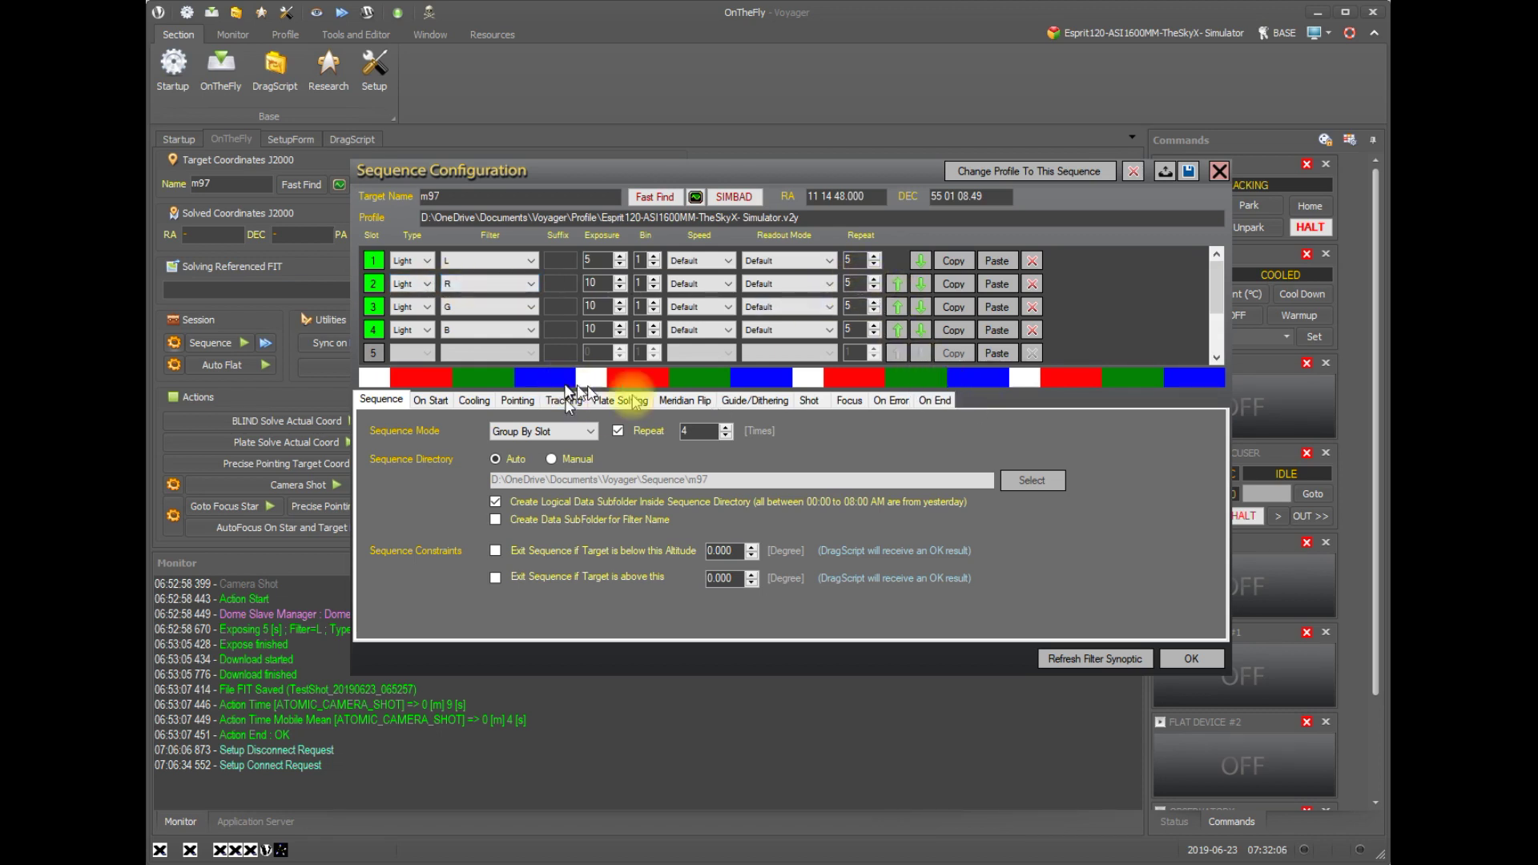
Go back to the Focus tab to see the Focus Trigger options.
click(849, 402)
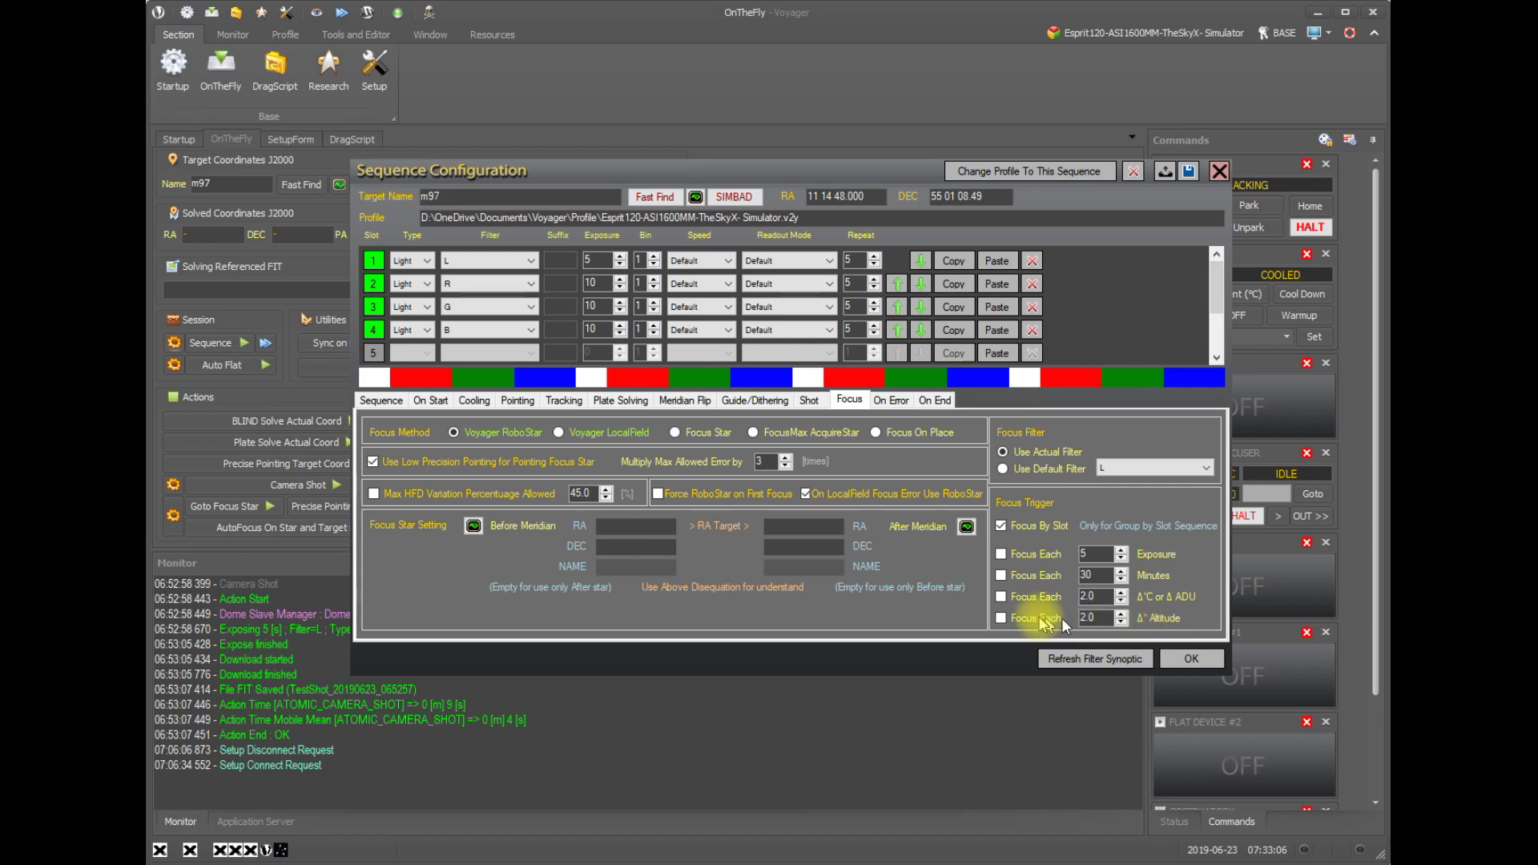
Leave only Focus By Slot and Focus Each 5 Exposure checked, then confirm the Sequence Configuration.
click(1001, 618)
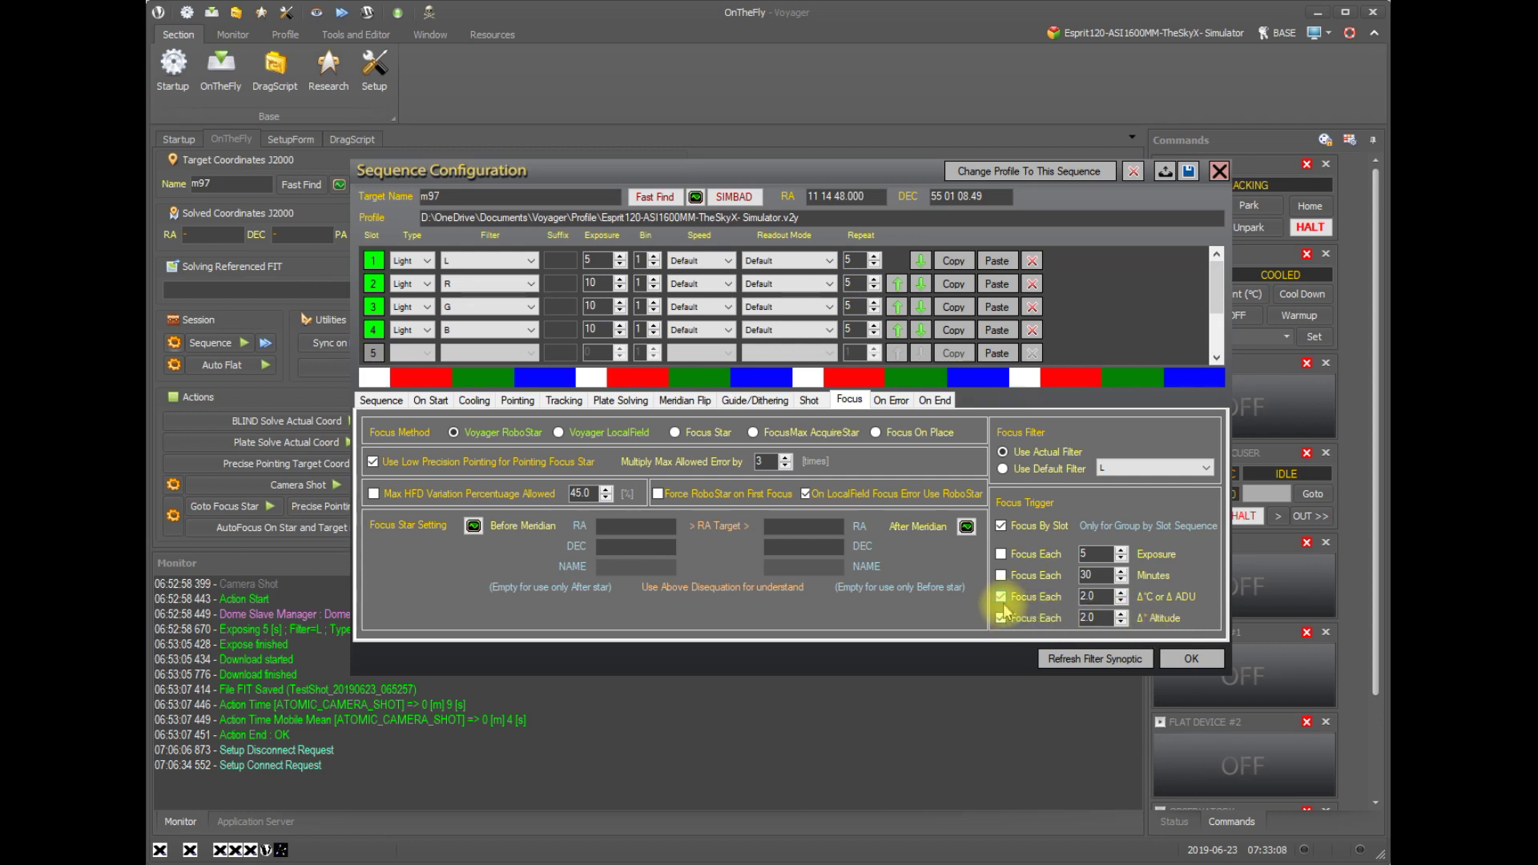
click(1000, 597)
click(1001, 575)
click(1001, 554)
click(1002, 575)
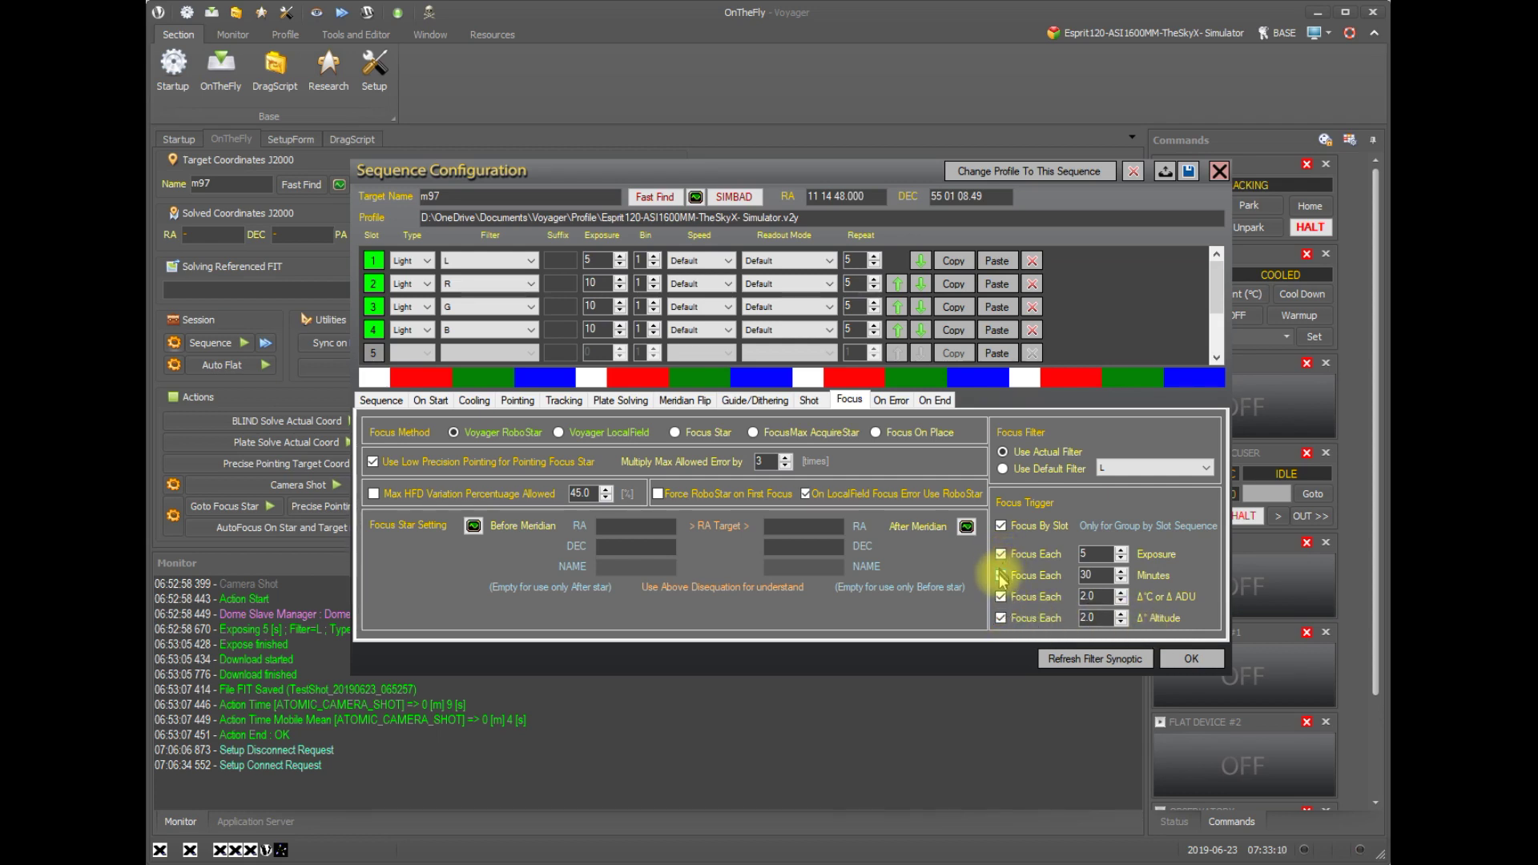
click(1001, 596)
click(1001, 618)
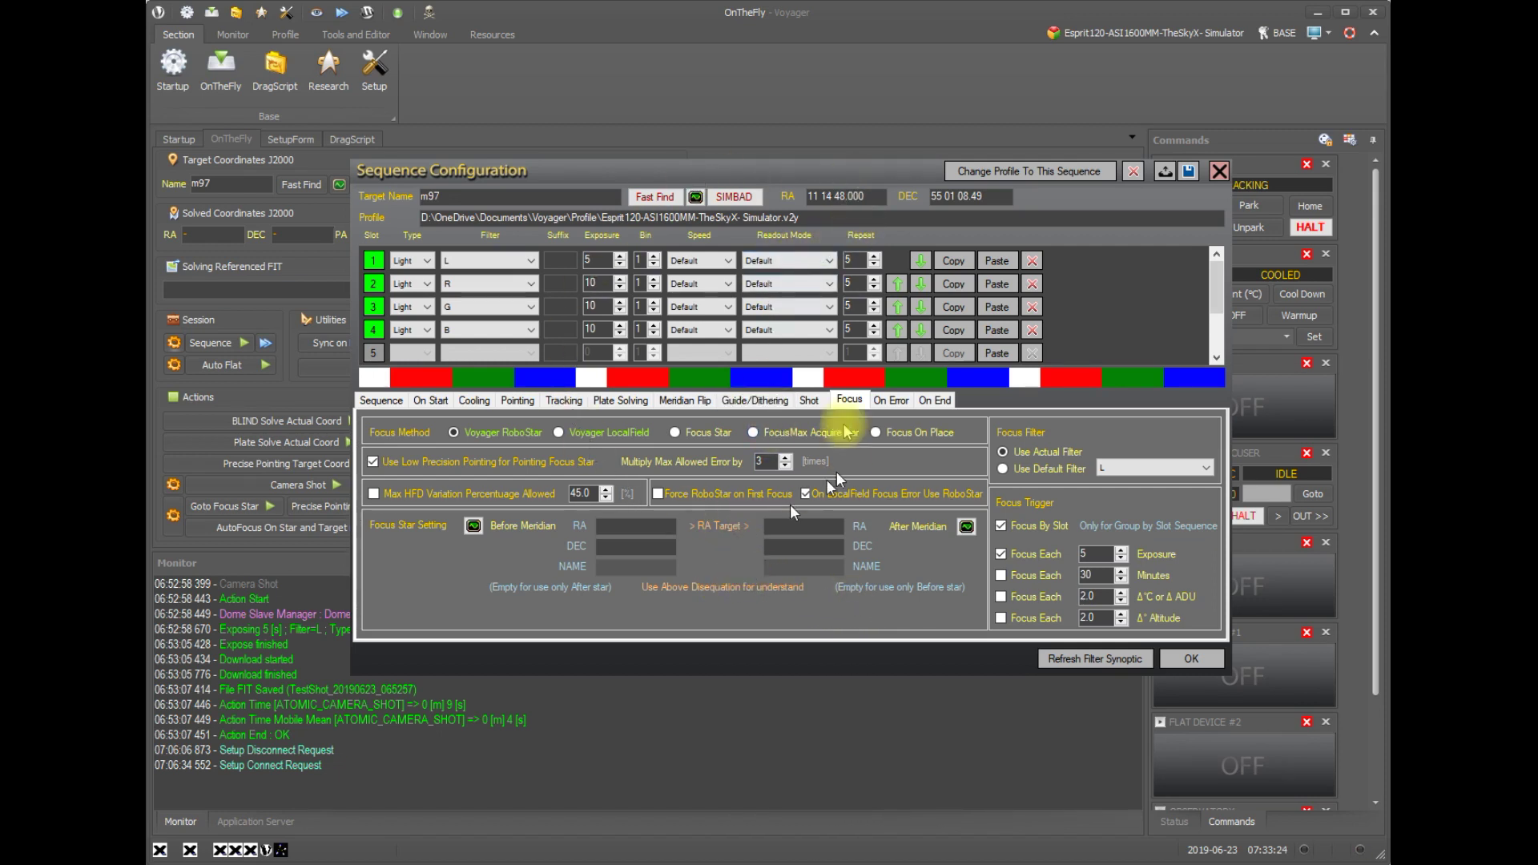
click(1201, 659)
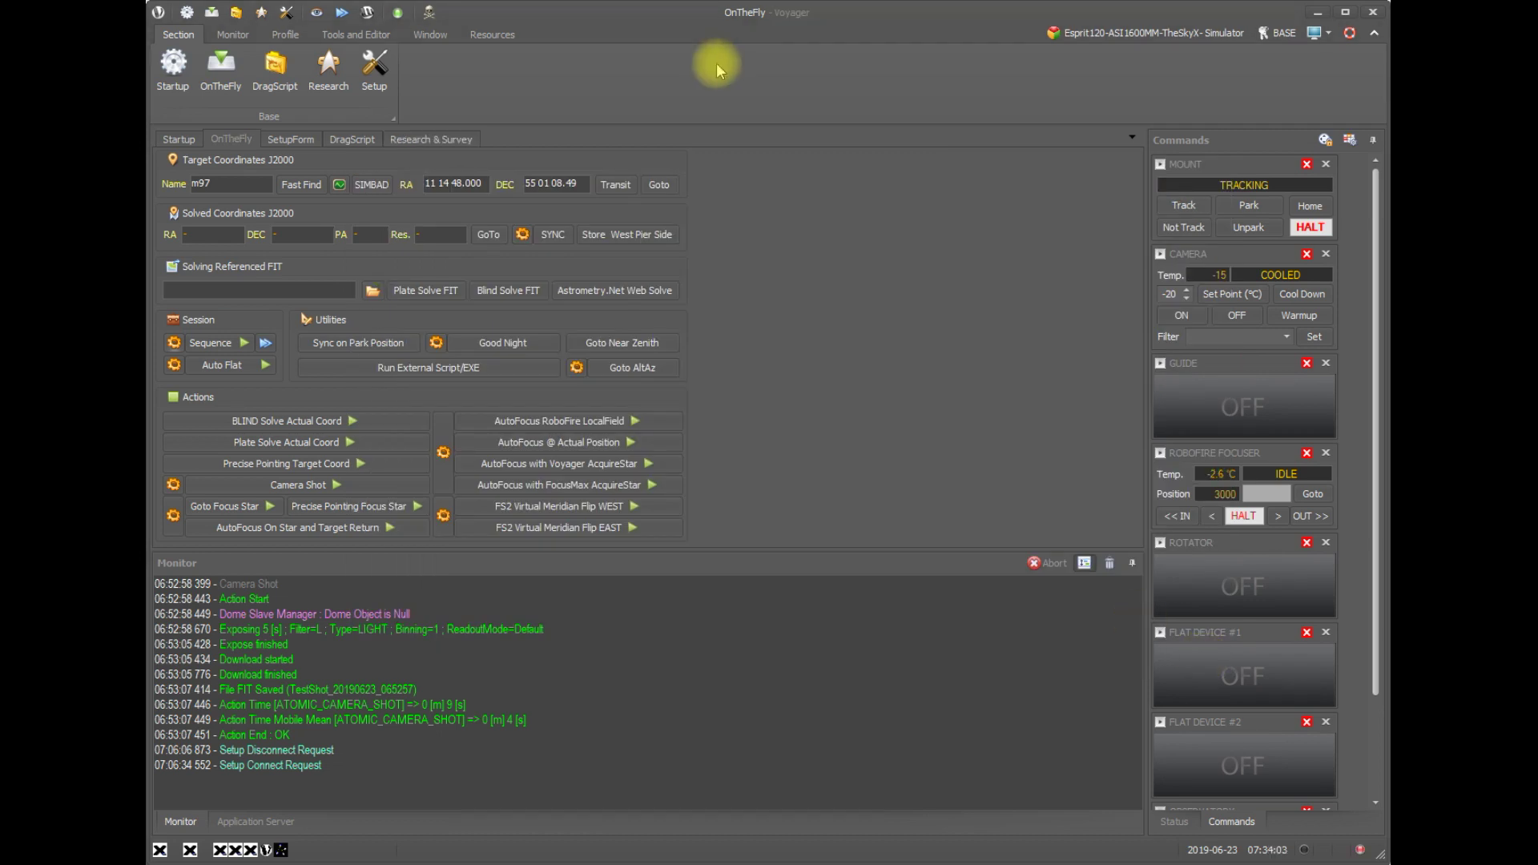
Review the Exoplanet Survey's focus settings under Research, then launch the m97 sequence from OnTheFly.
click(329, 70)
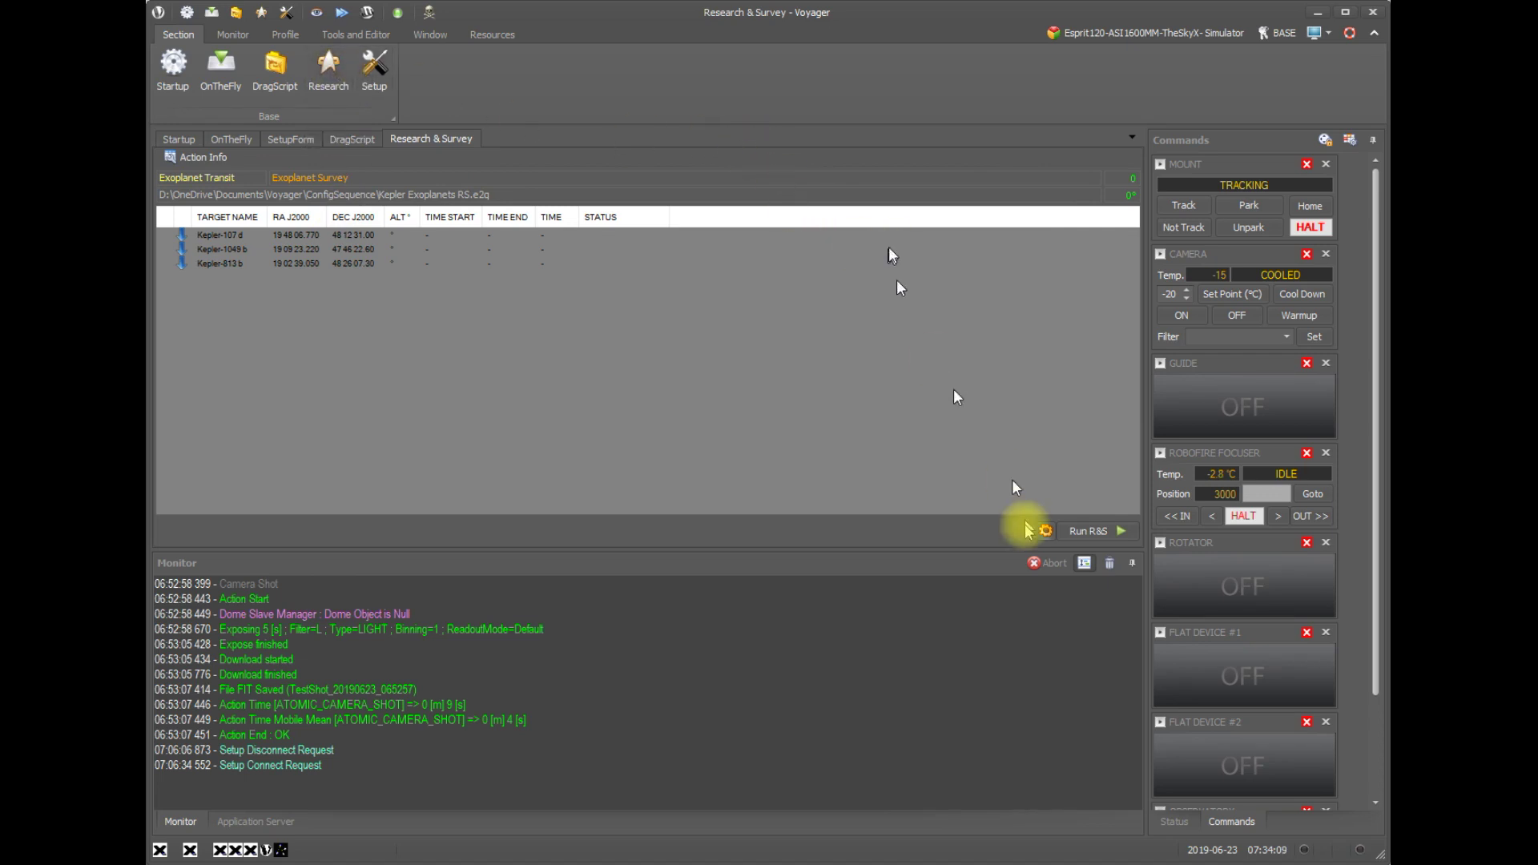
click(1046, 532)
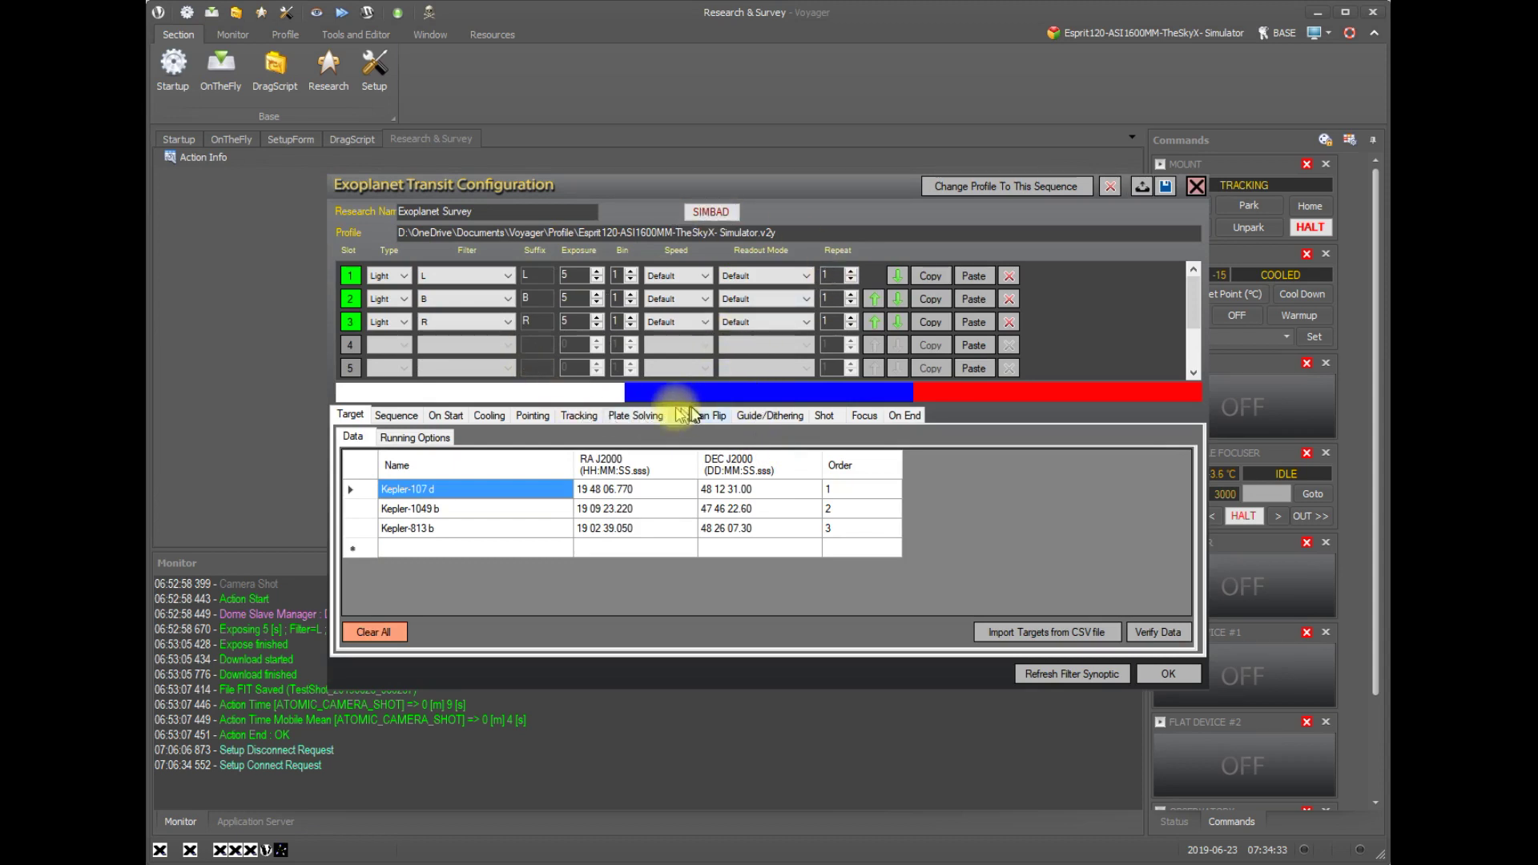
click(865, 414)
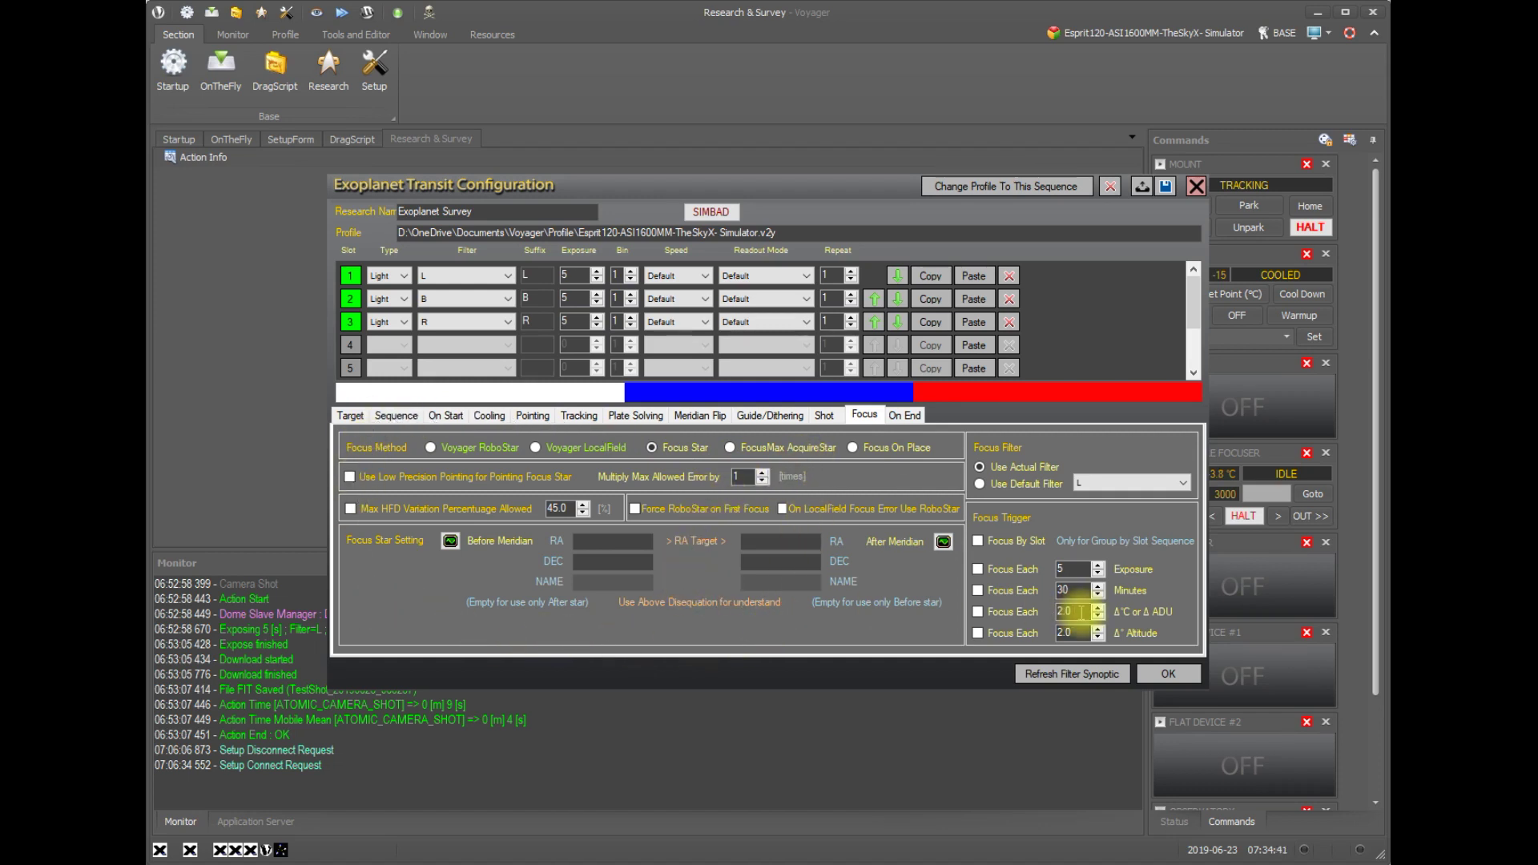
click(1165, 675)
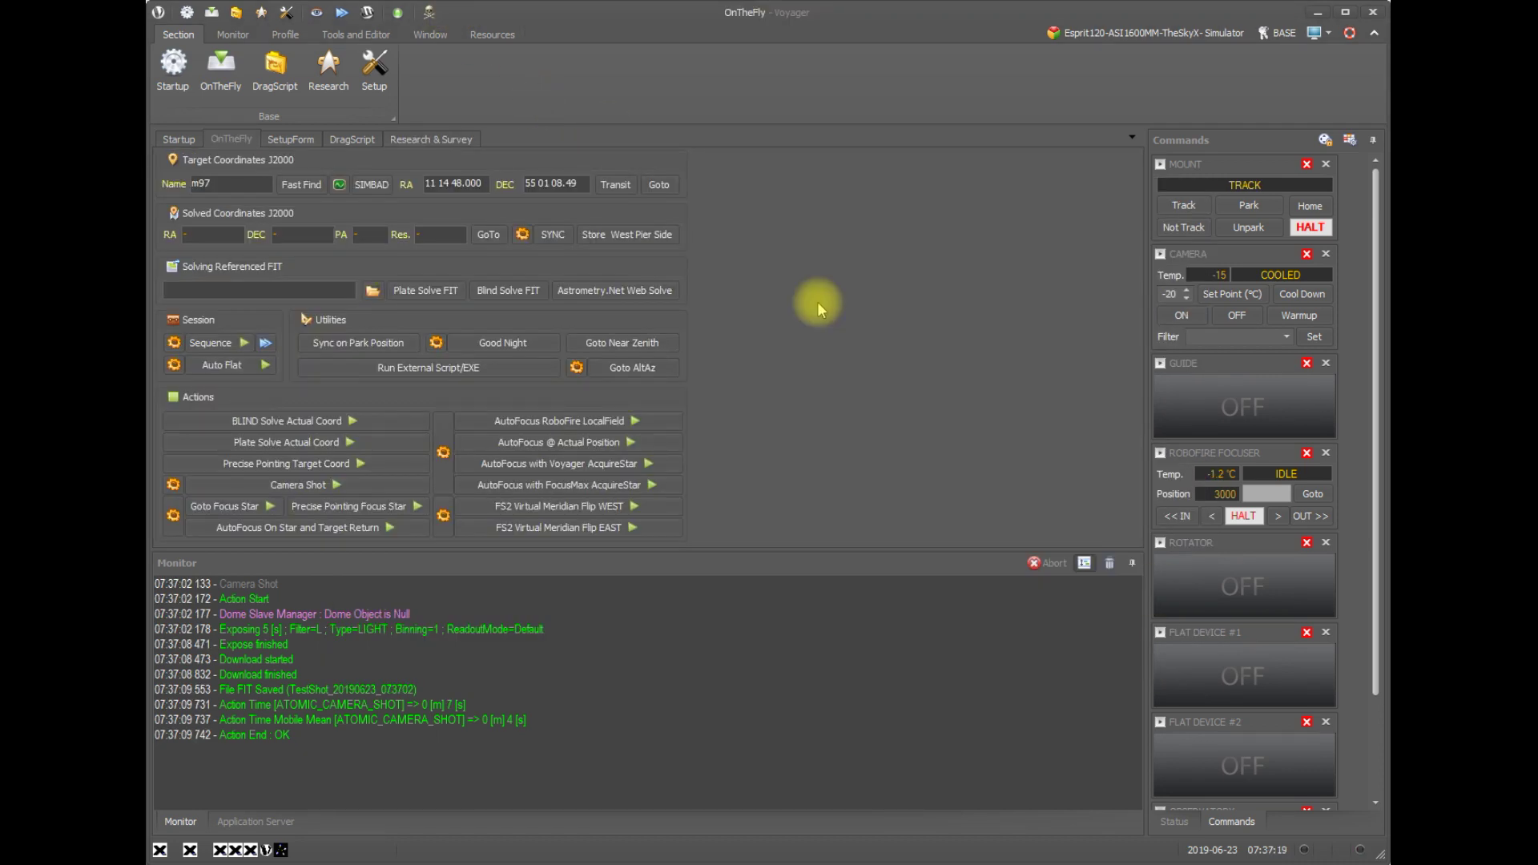
click(244, 343)
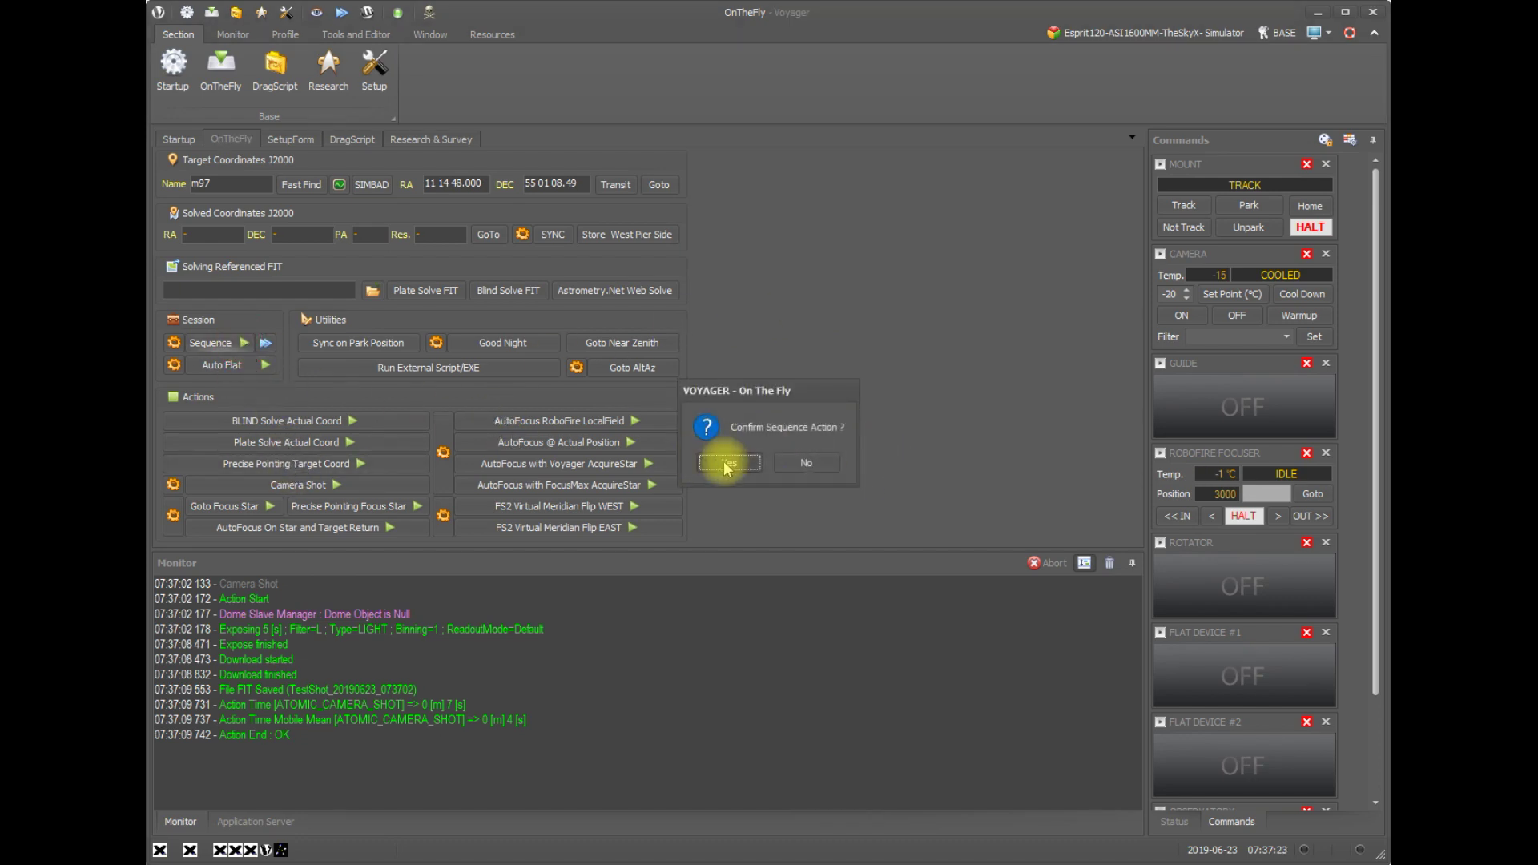
Confirm starting the m97 sequence and switch to the Monitor ribbon.
click(729, 464)
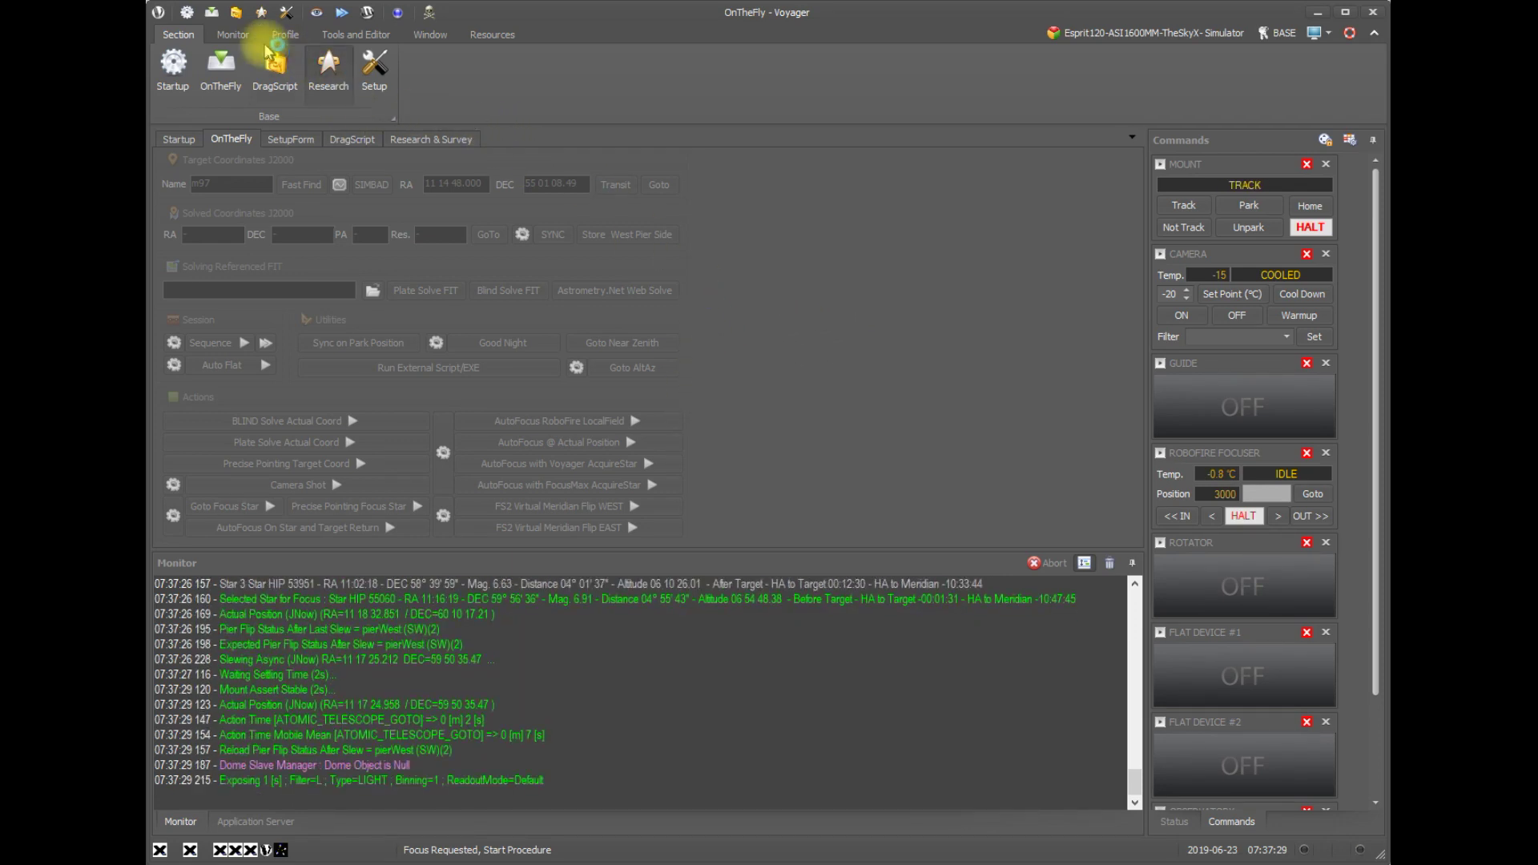
click(231, 35)
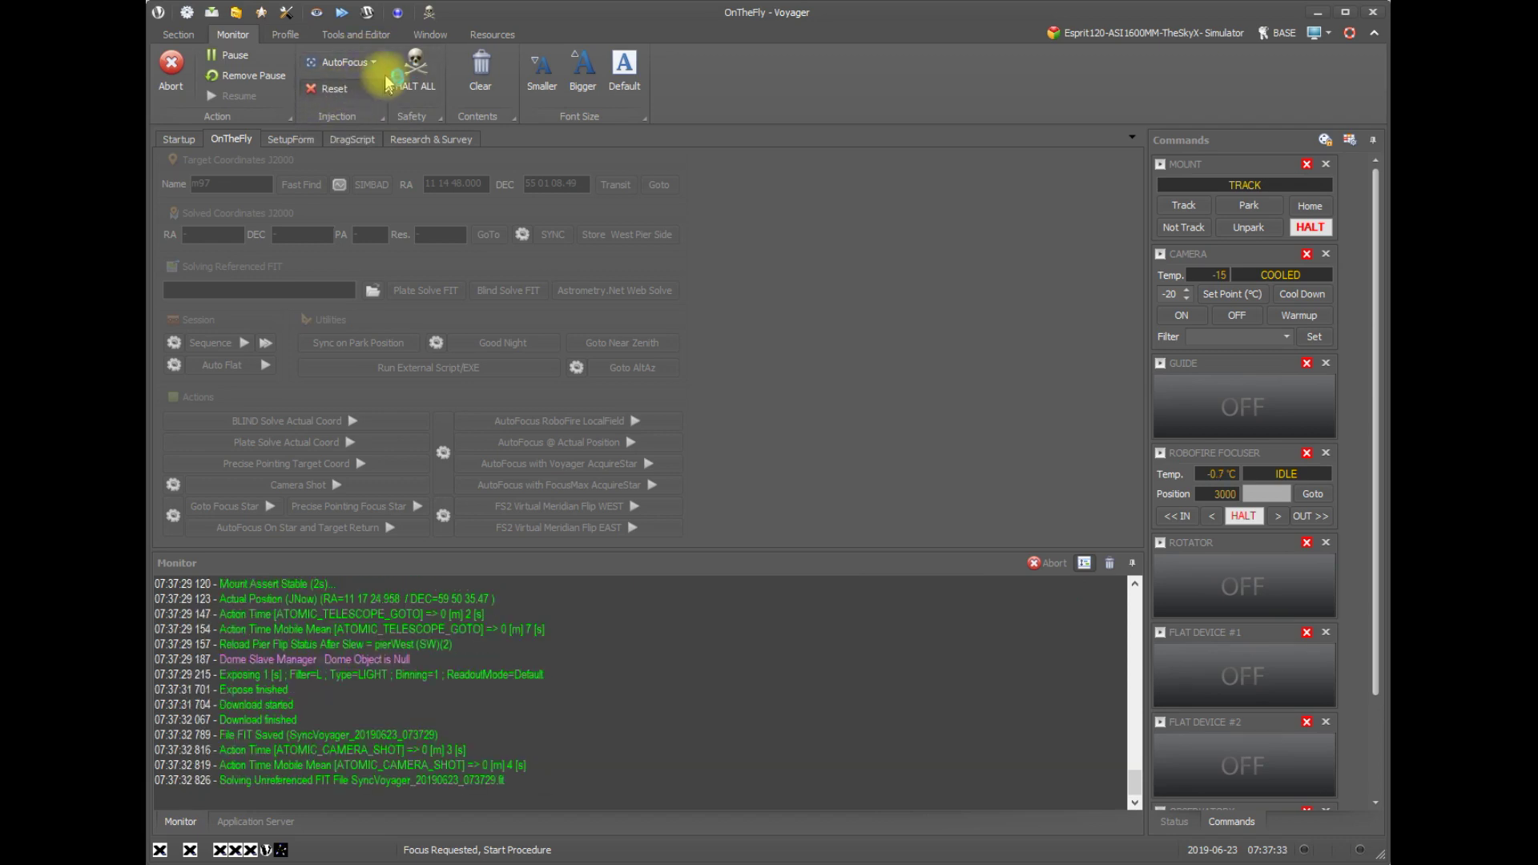
Inject an autofocus with the Default Sequence Filter, then reset pending injection requests.
click(375, 63)
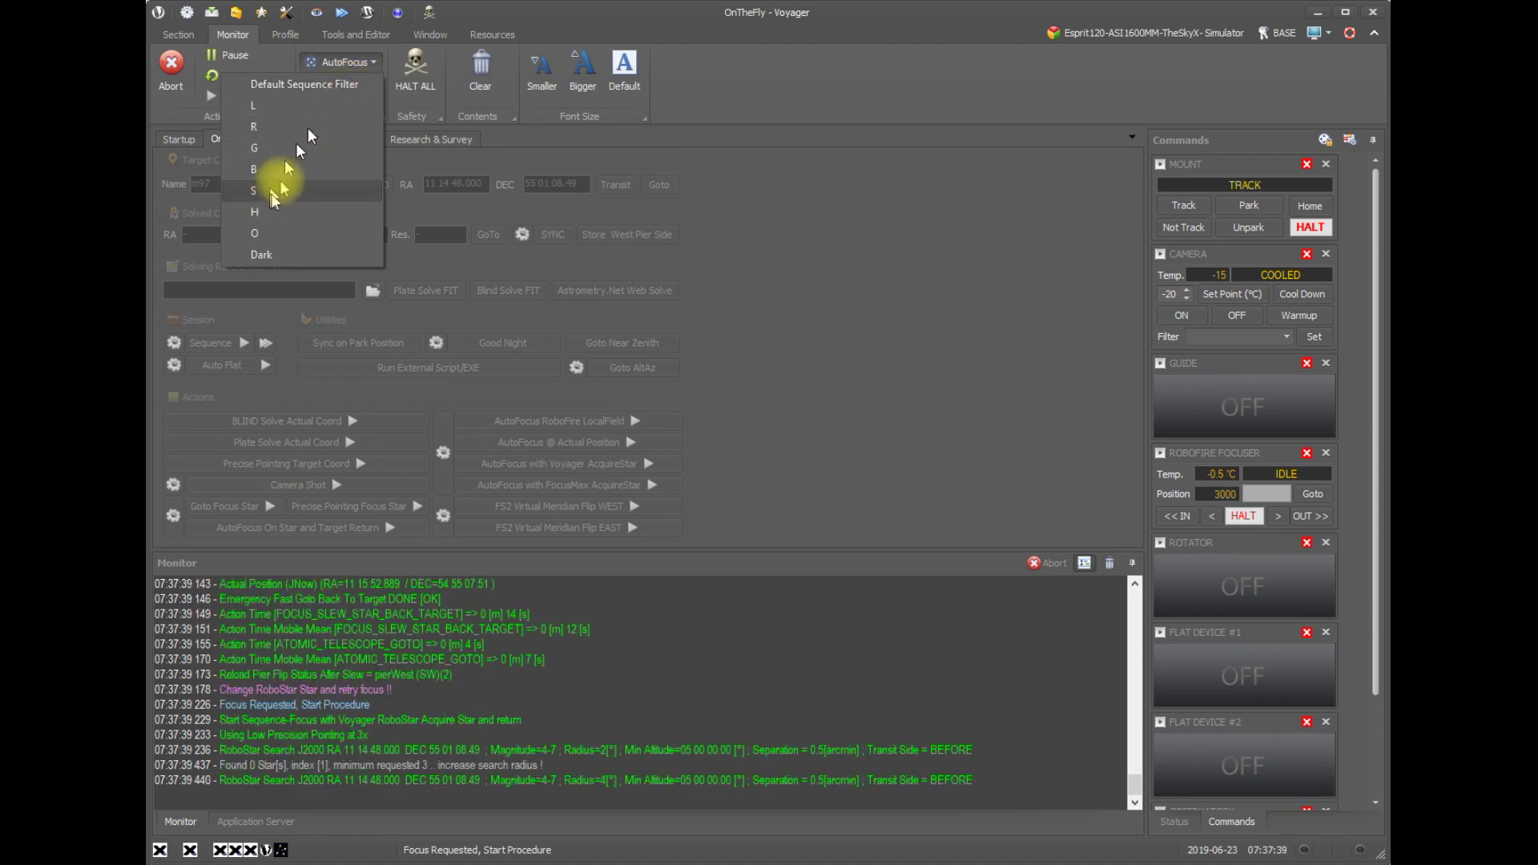
click(312, 87)
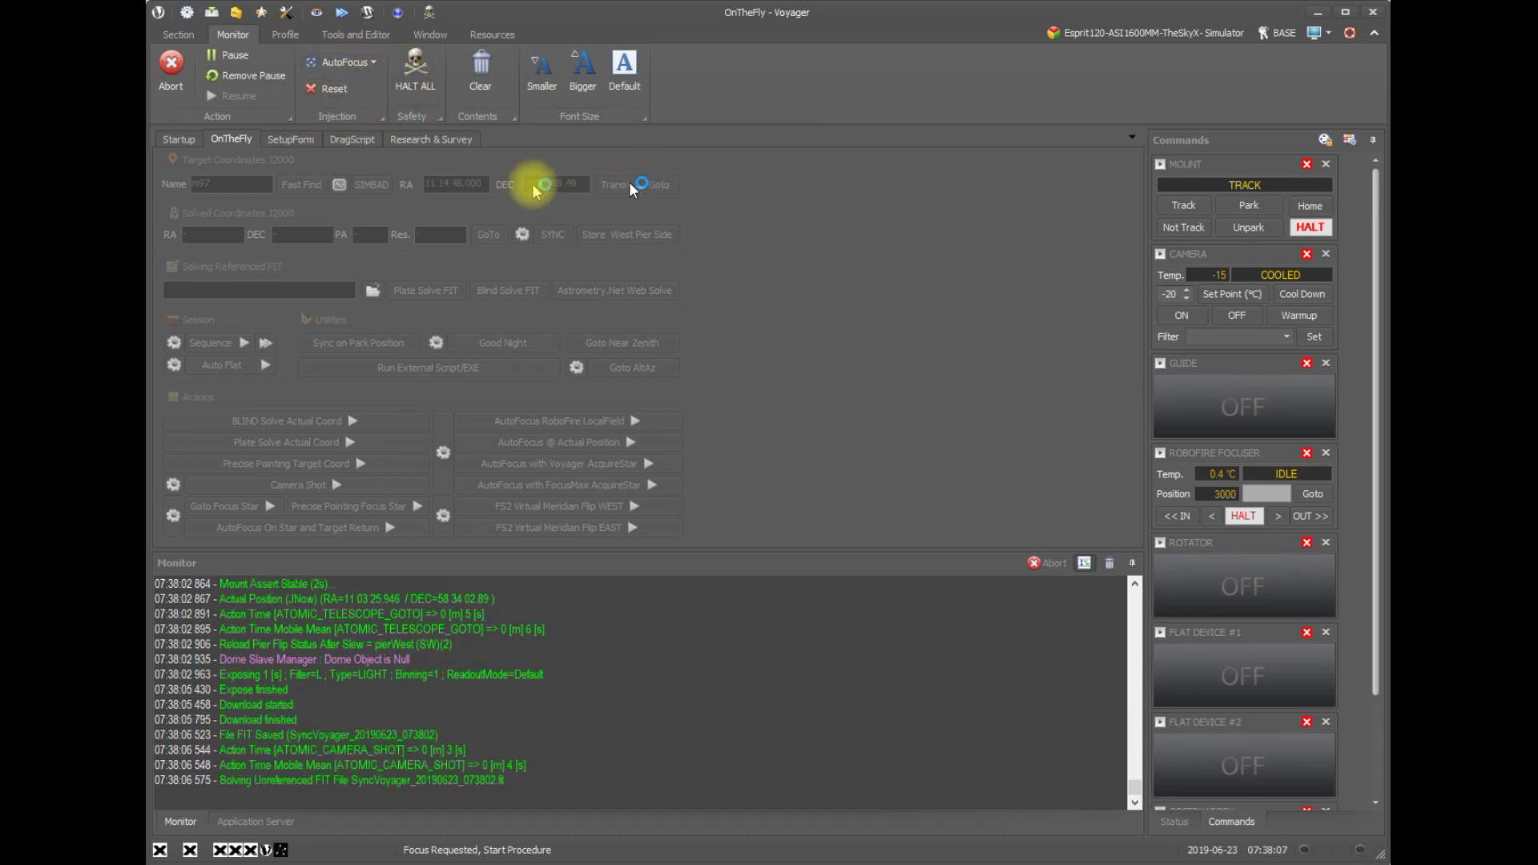
click(336, 91)
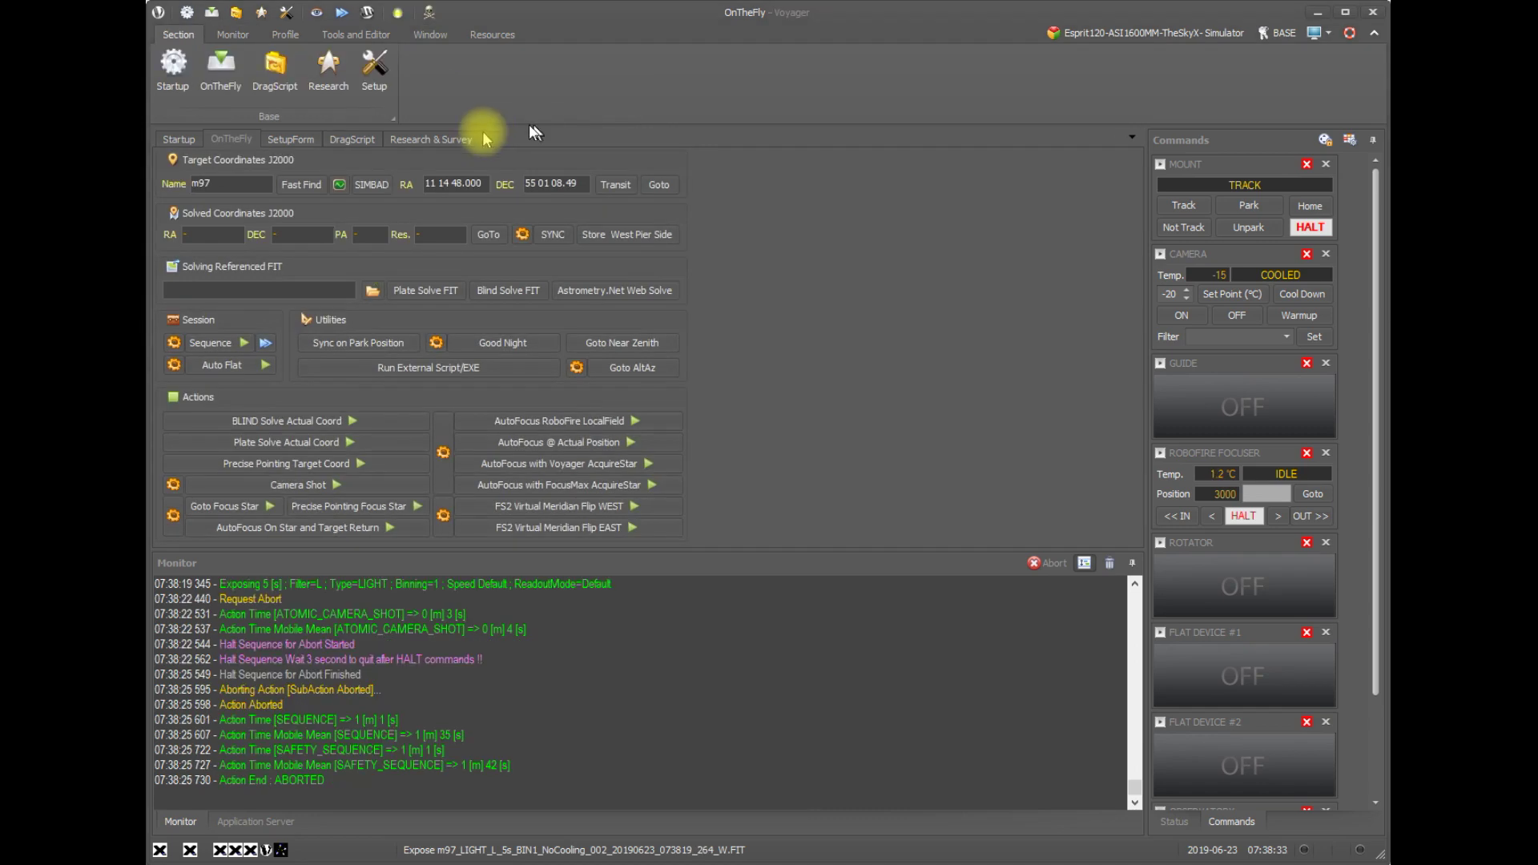
click(275, 69)
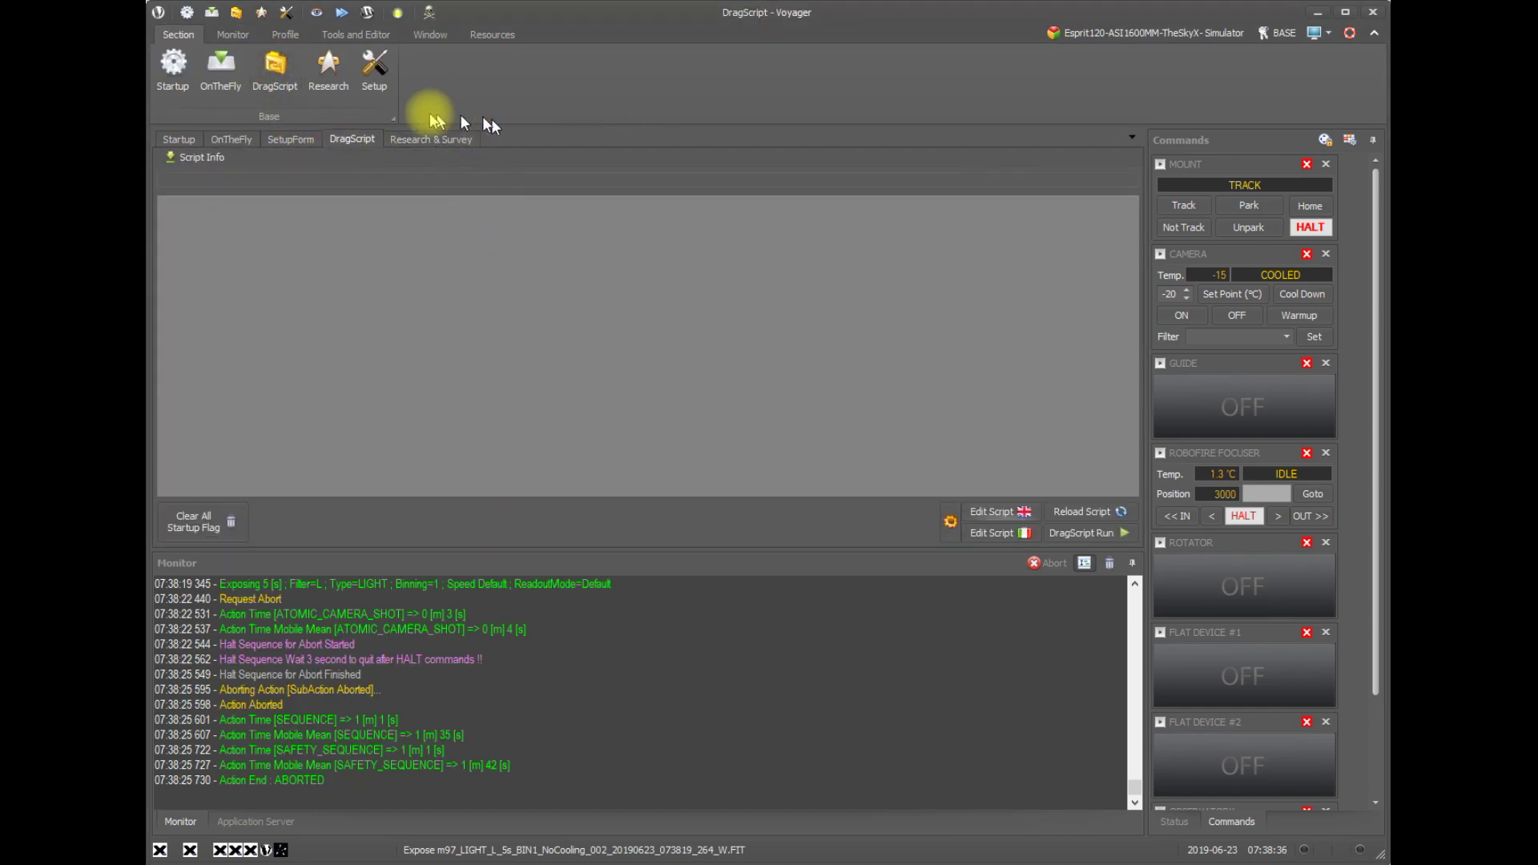
click(952, 522)
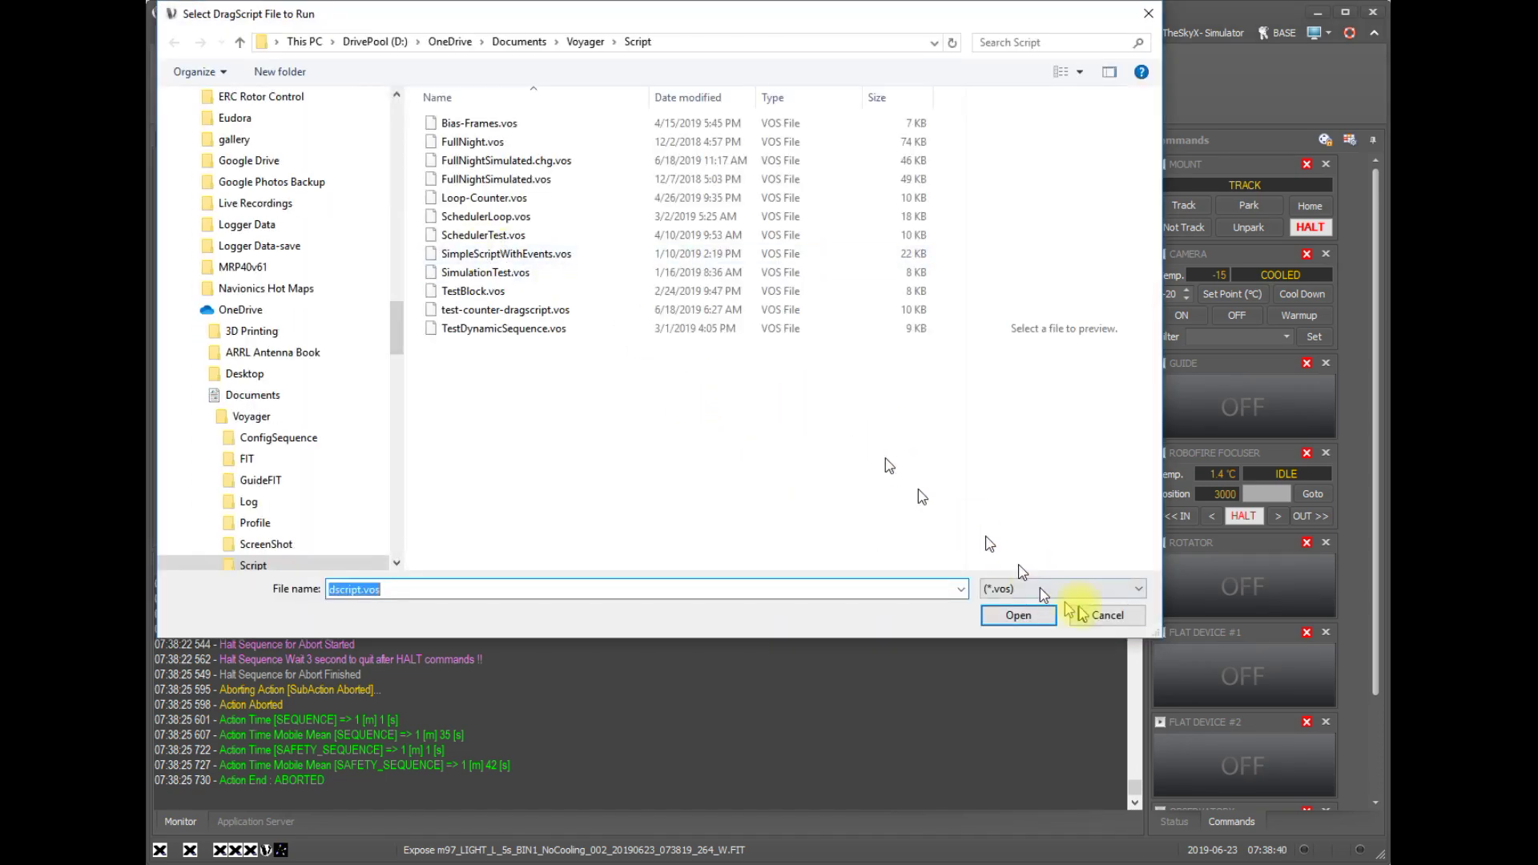
click(1101, 616)
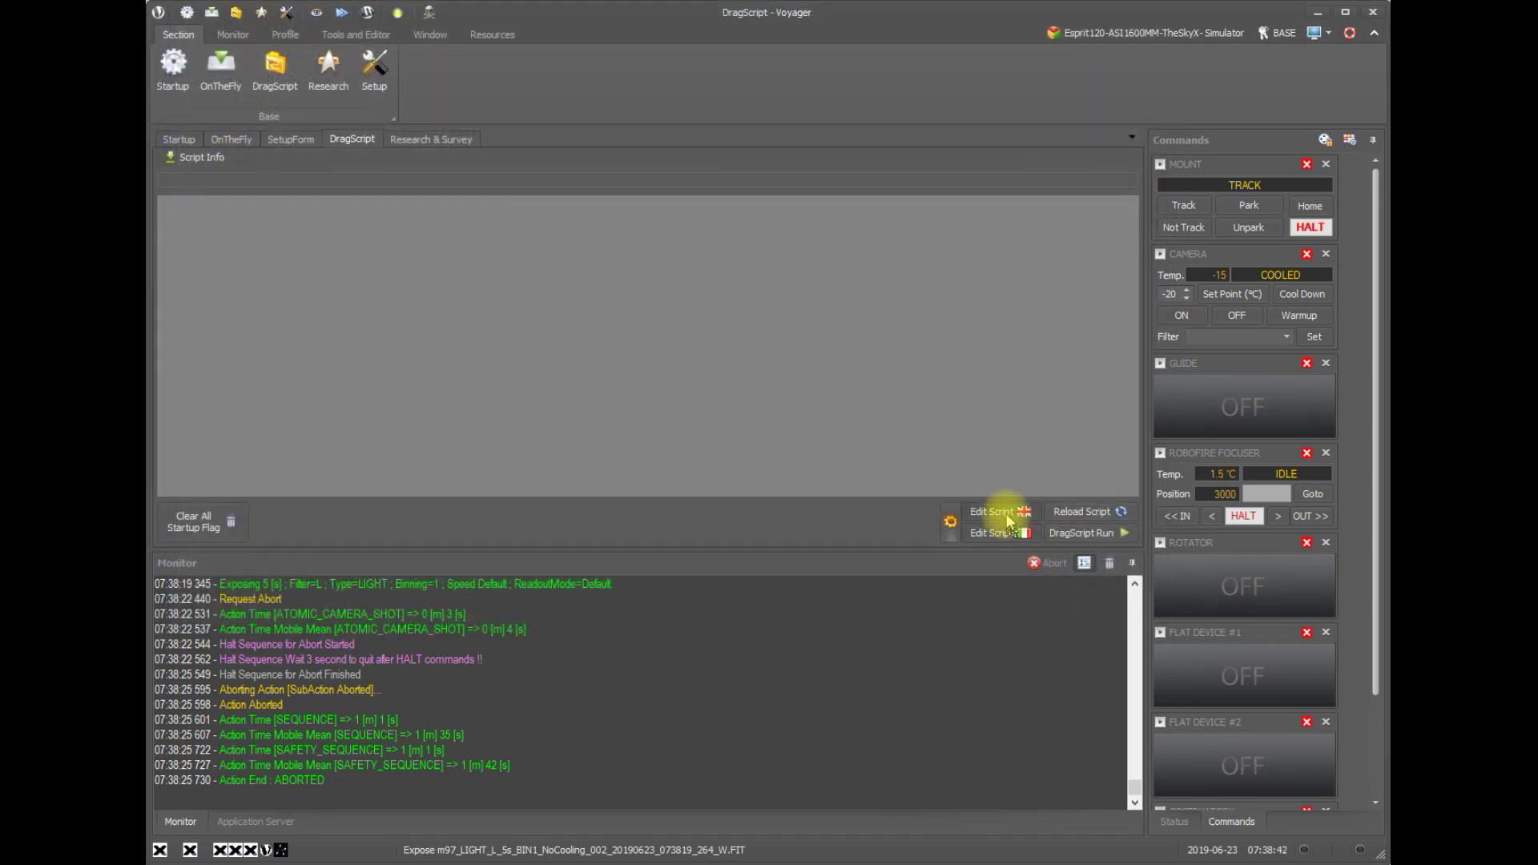
click(997, 512)
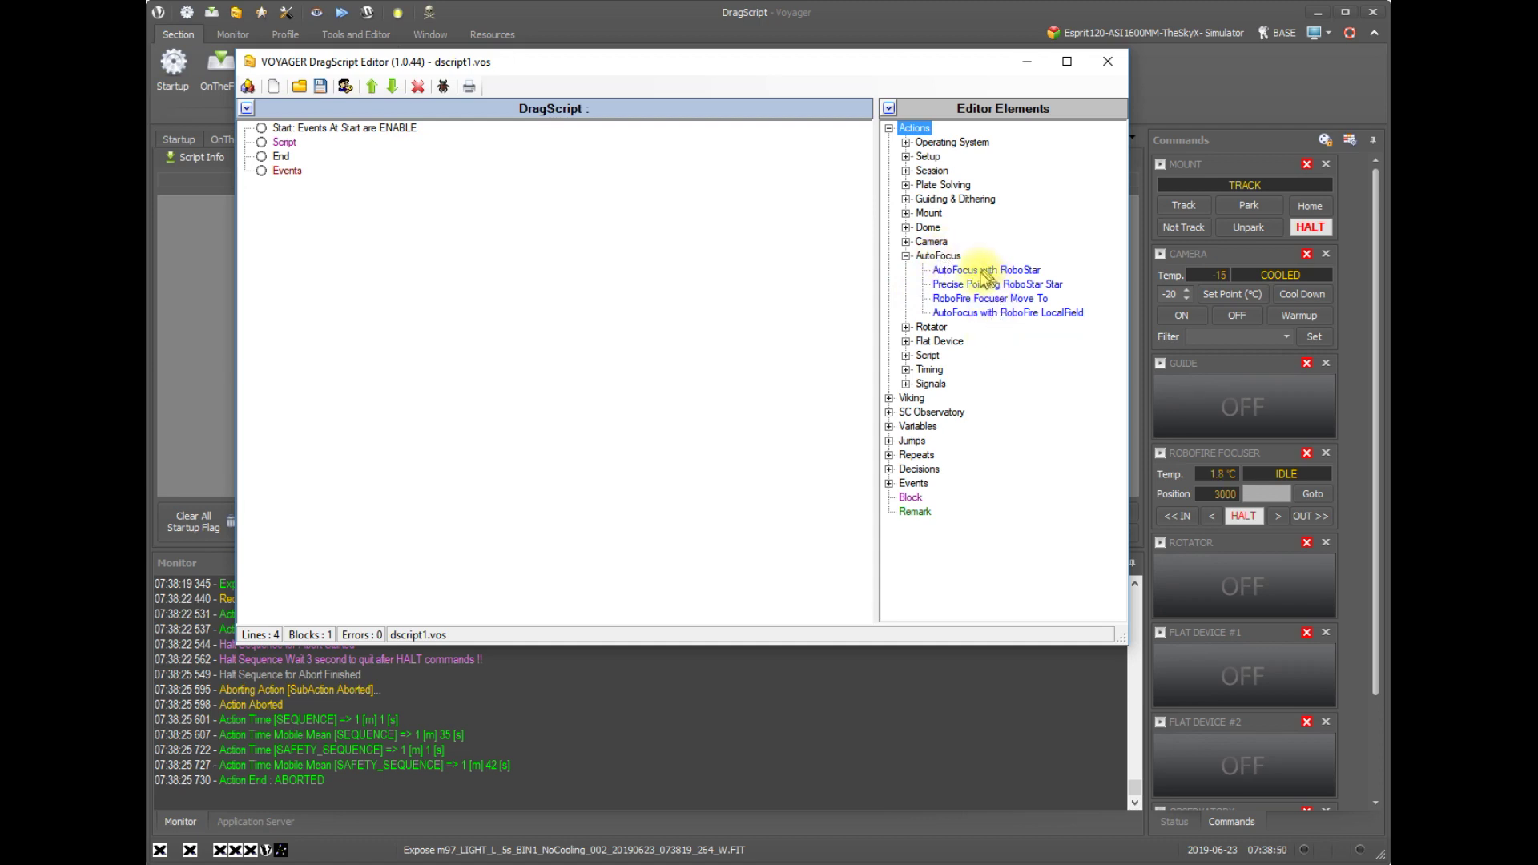
click(983, 270)
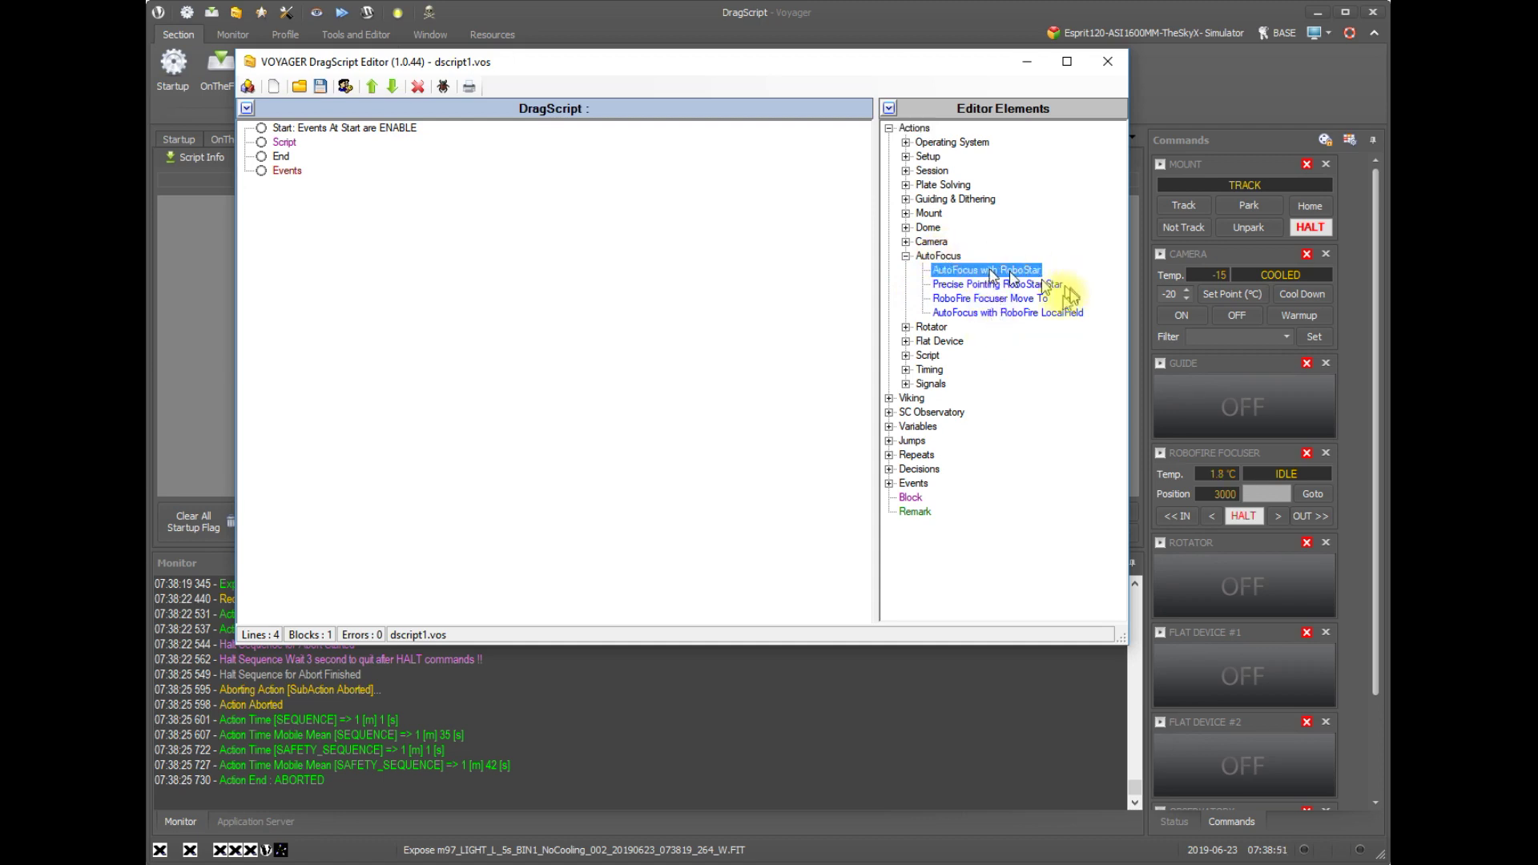
click(1030, 285)
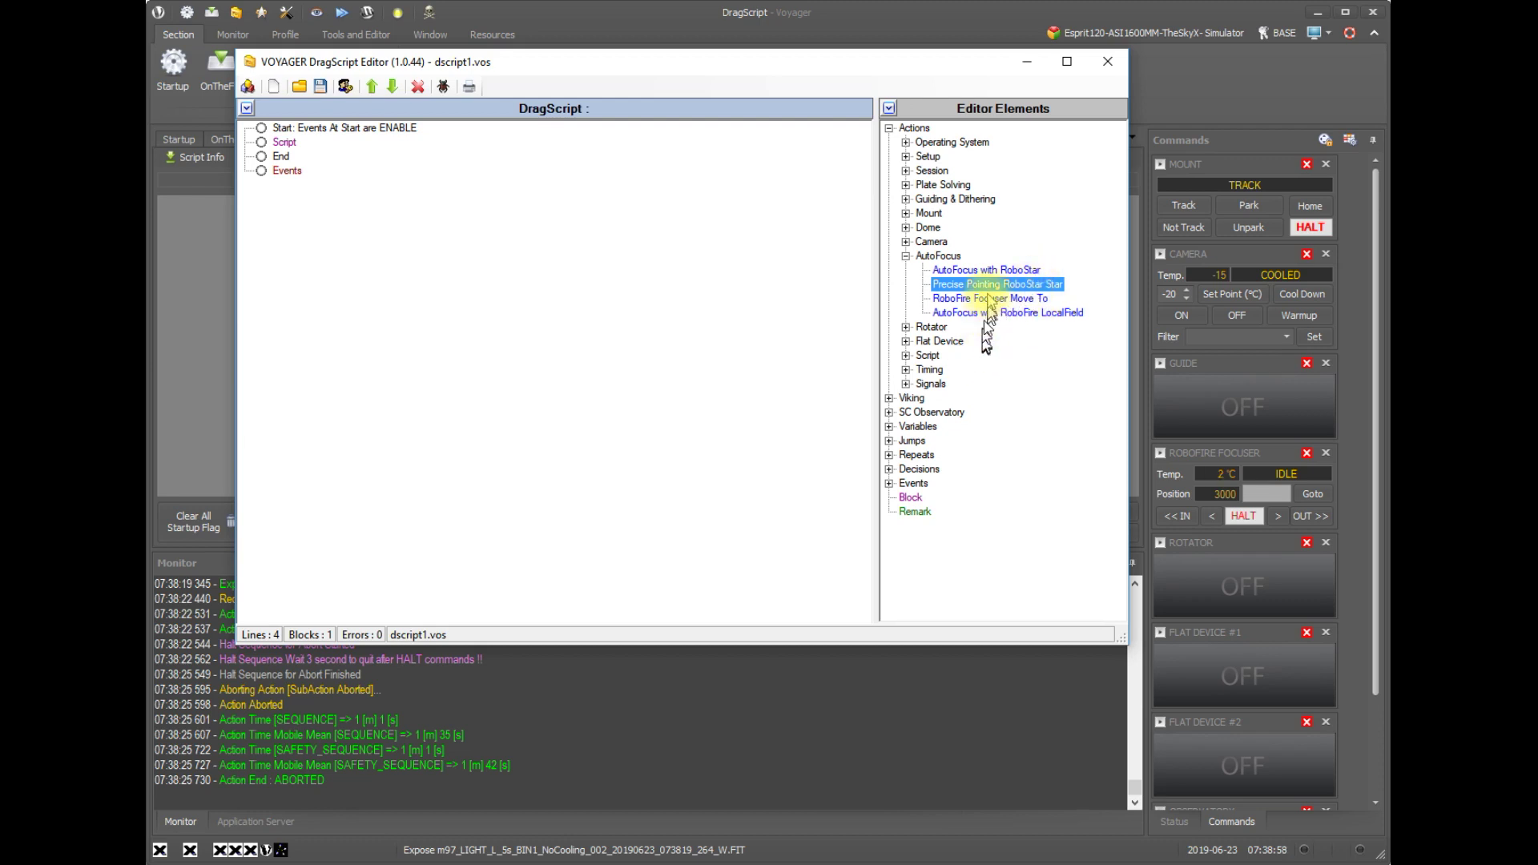
click(990, 298)
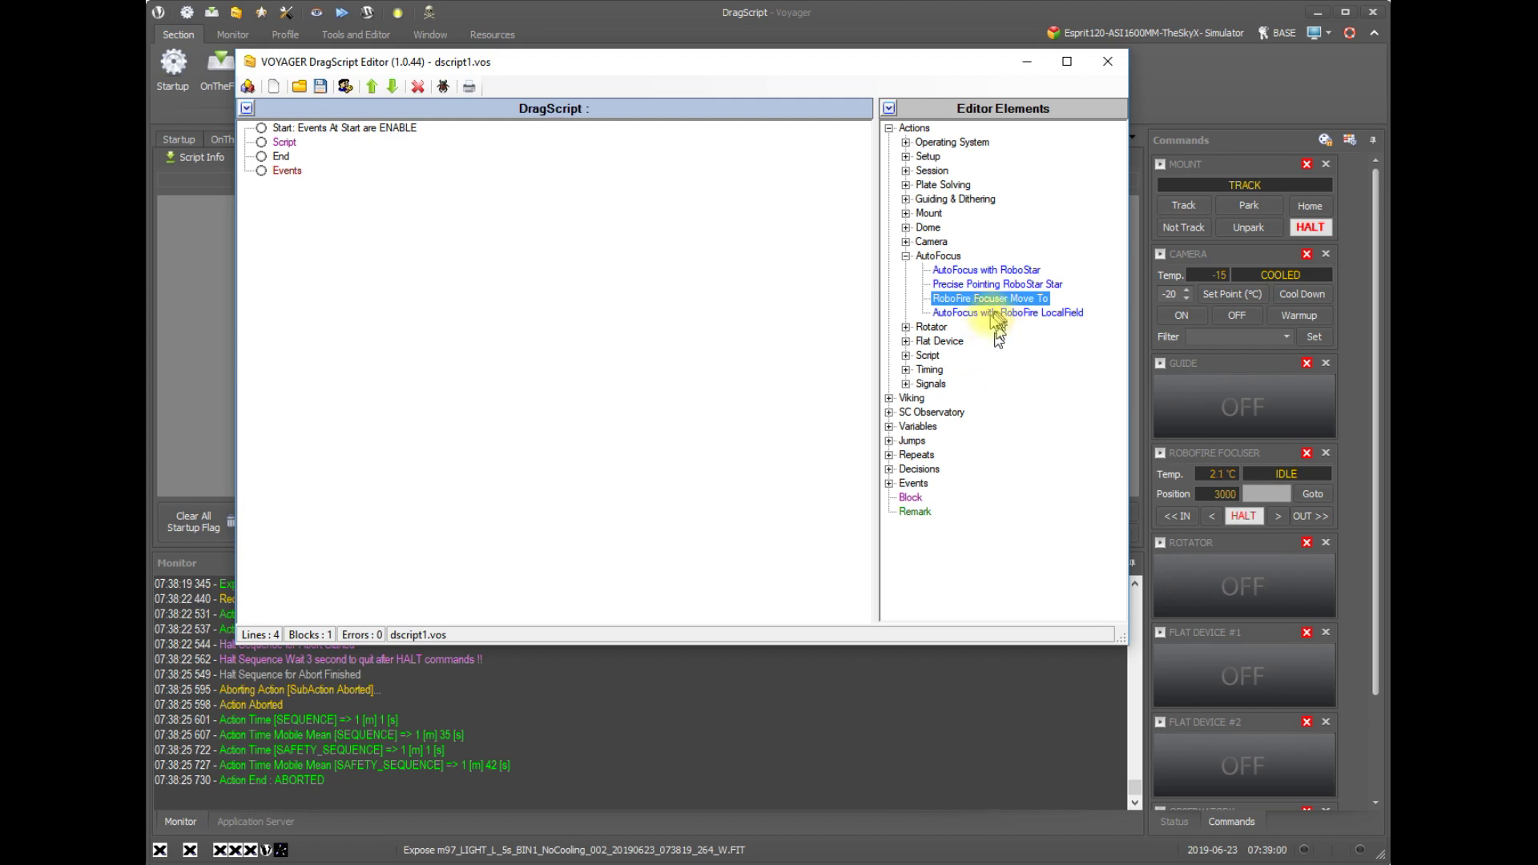
drag(990, 304, 1018, 397)
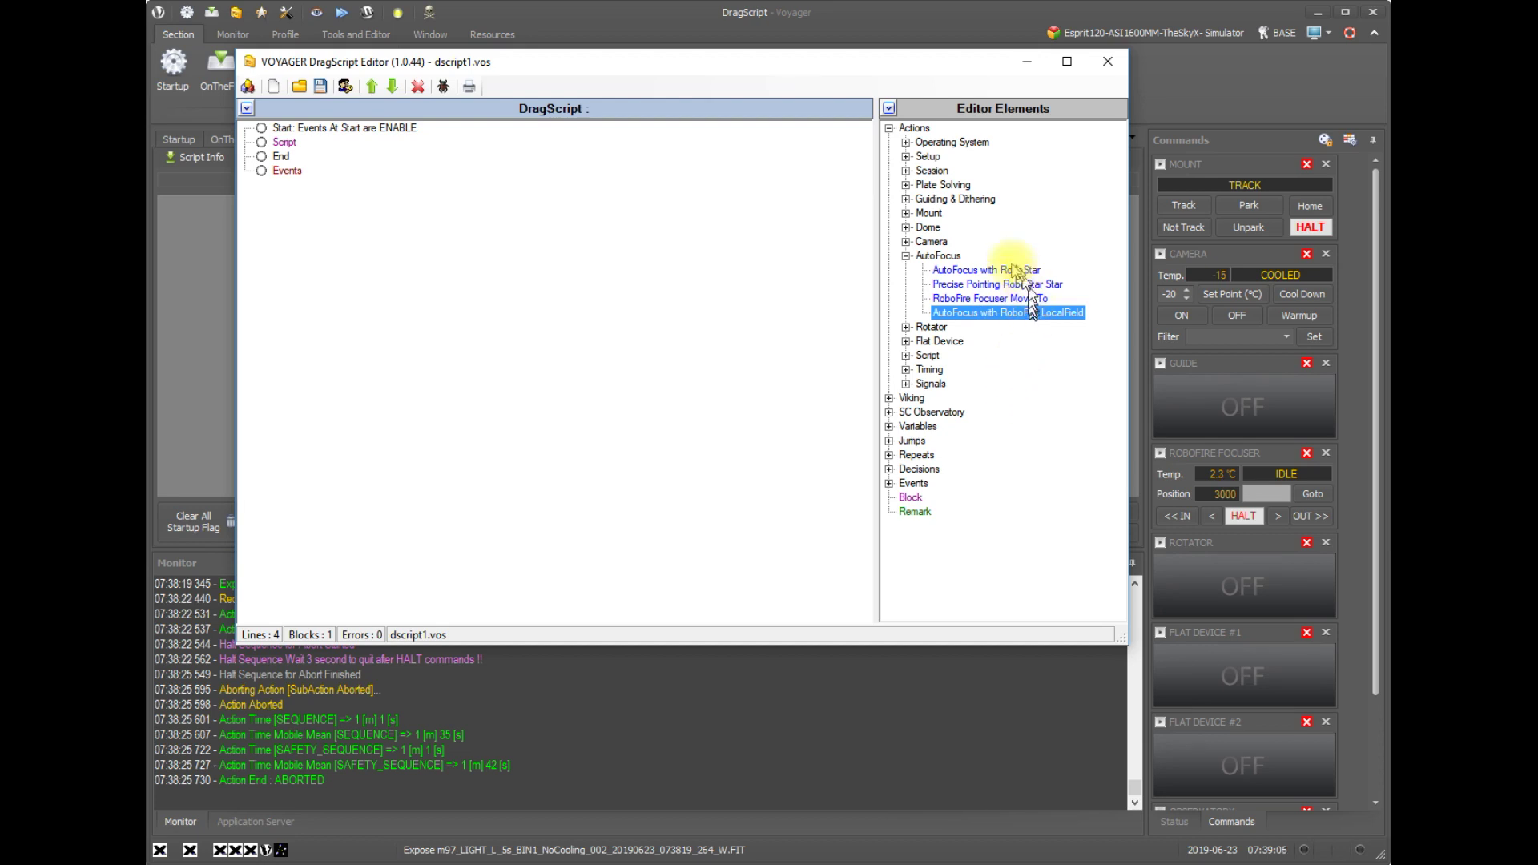
Add an AutoFocus with RoboStar step and keep it on Monochromatic filter 0 - L.
drag(1005, 270, 284, 147)
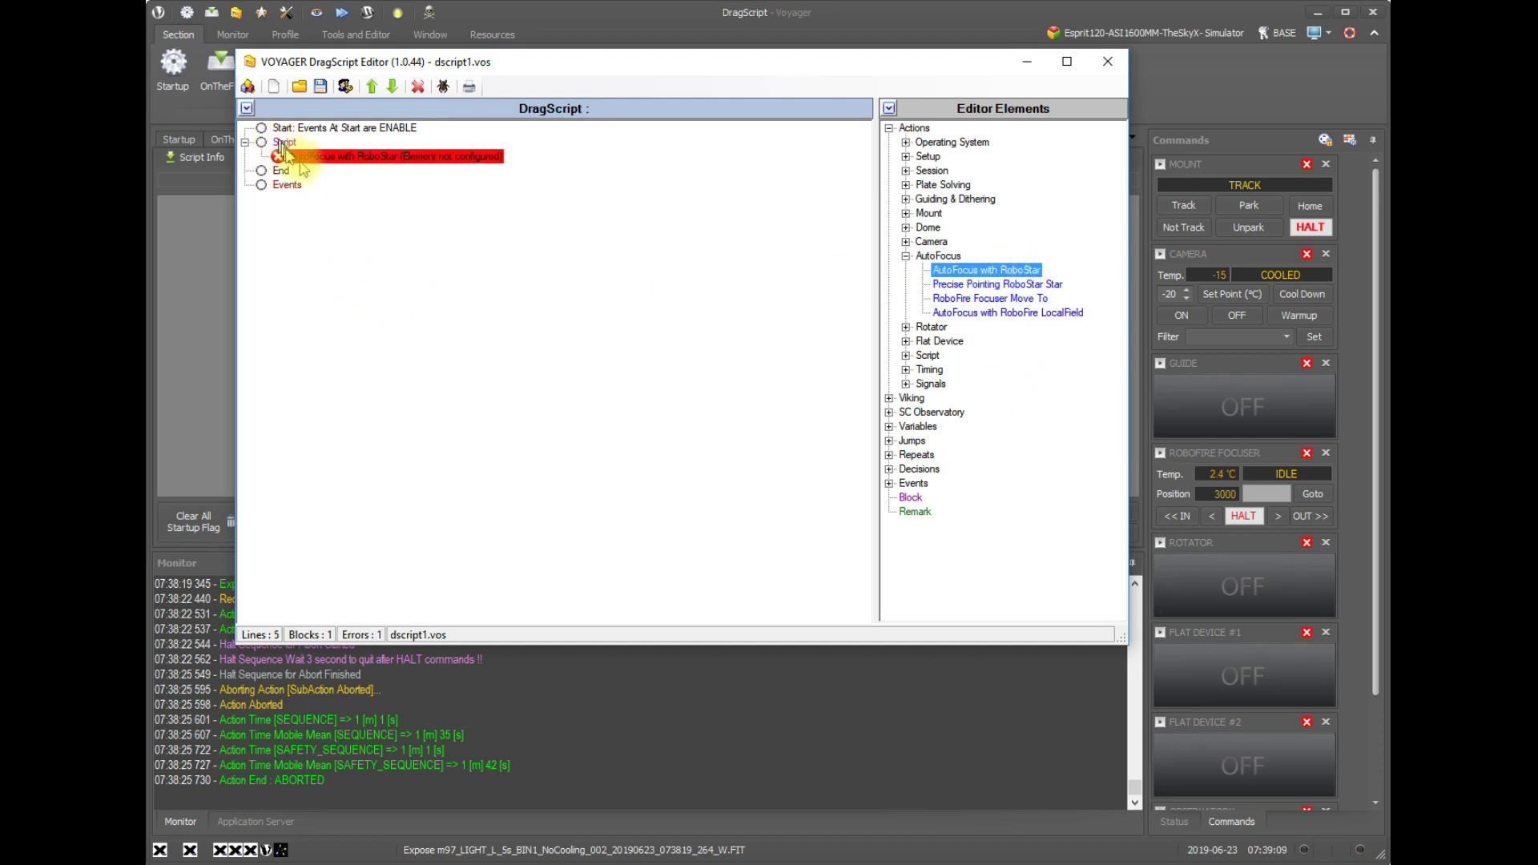
double_click(370, 157)
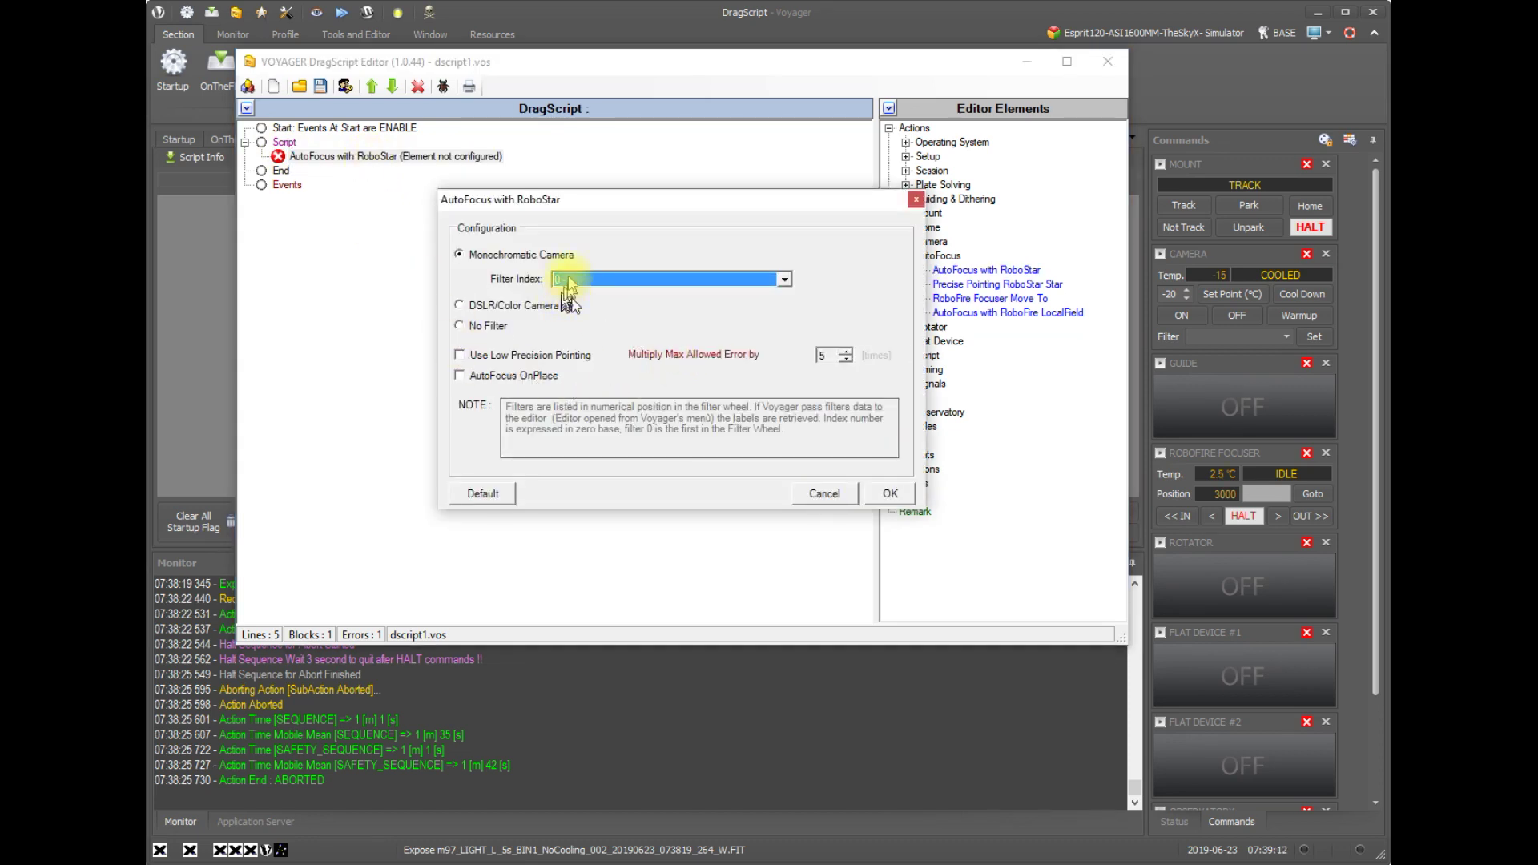
click(595, 279)
click(595, 279)
click(476, 307)
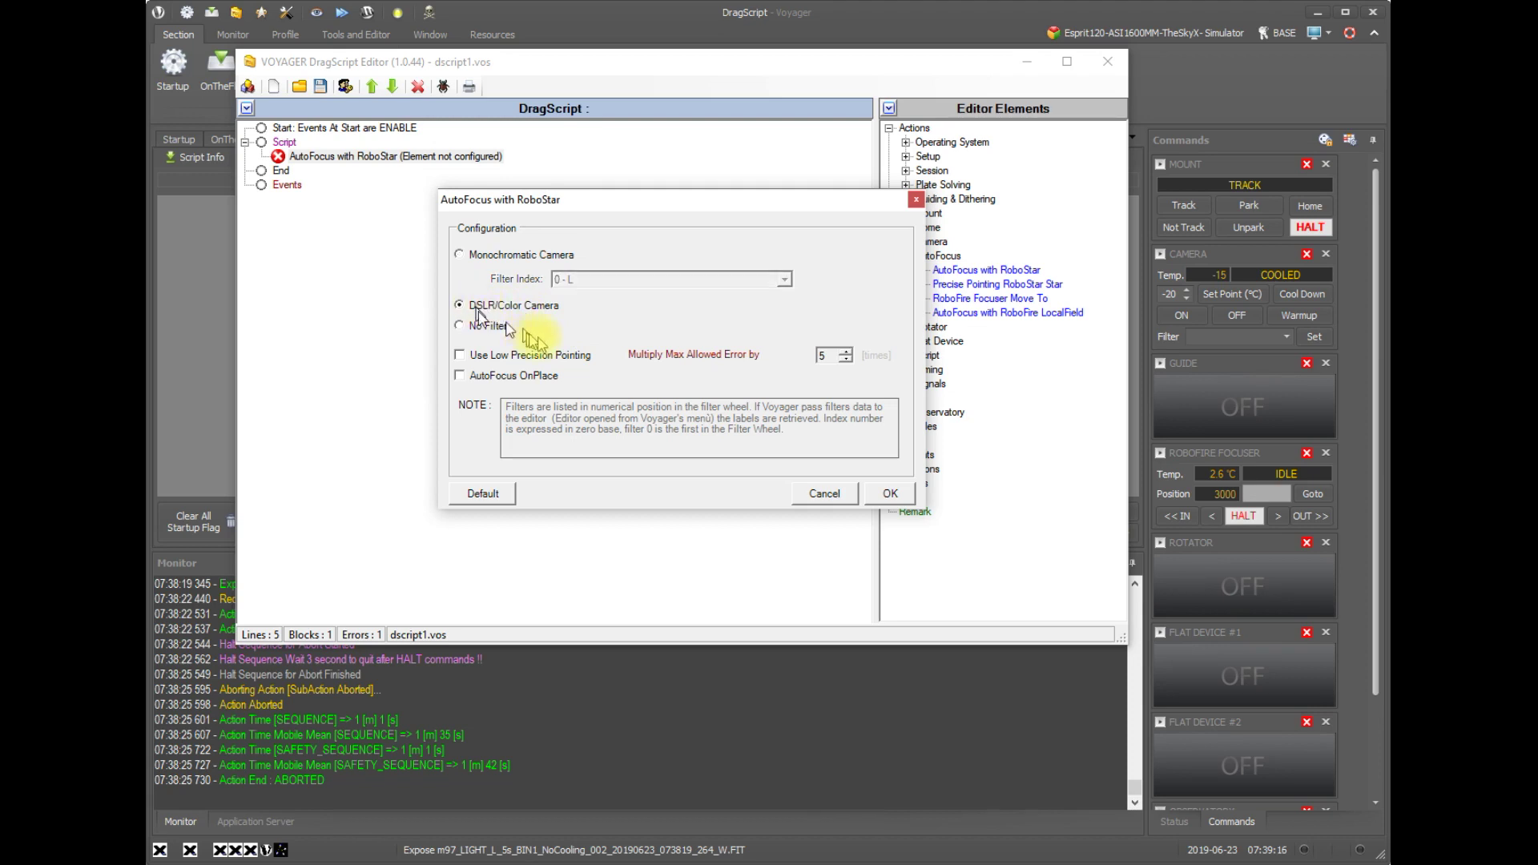
click(475, 256)
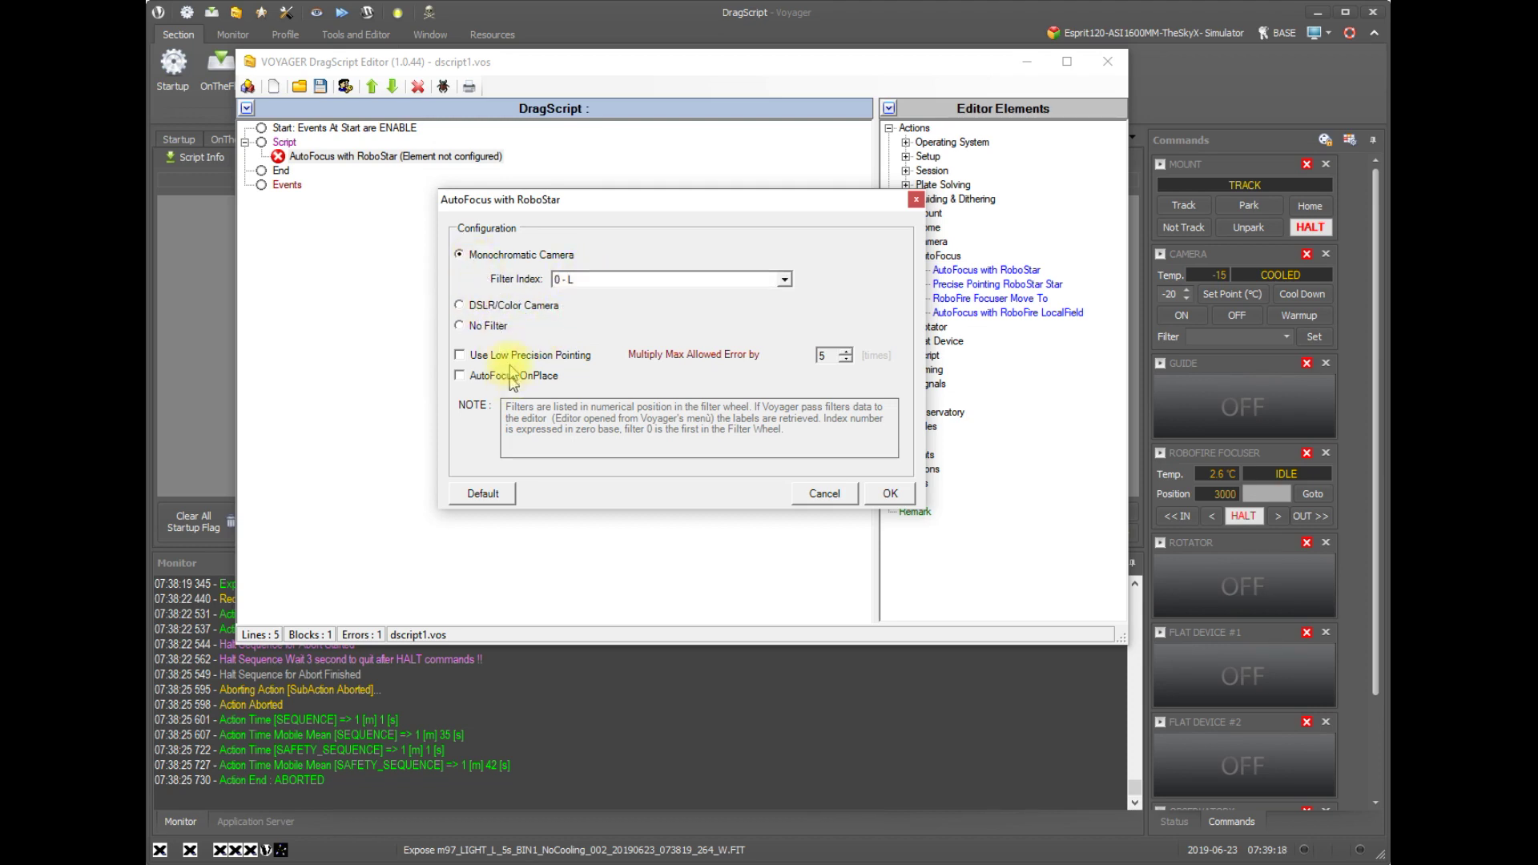
click(485, 328)
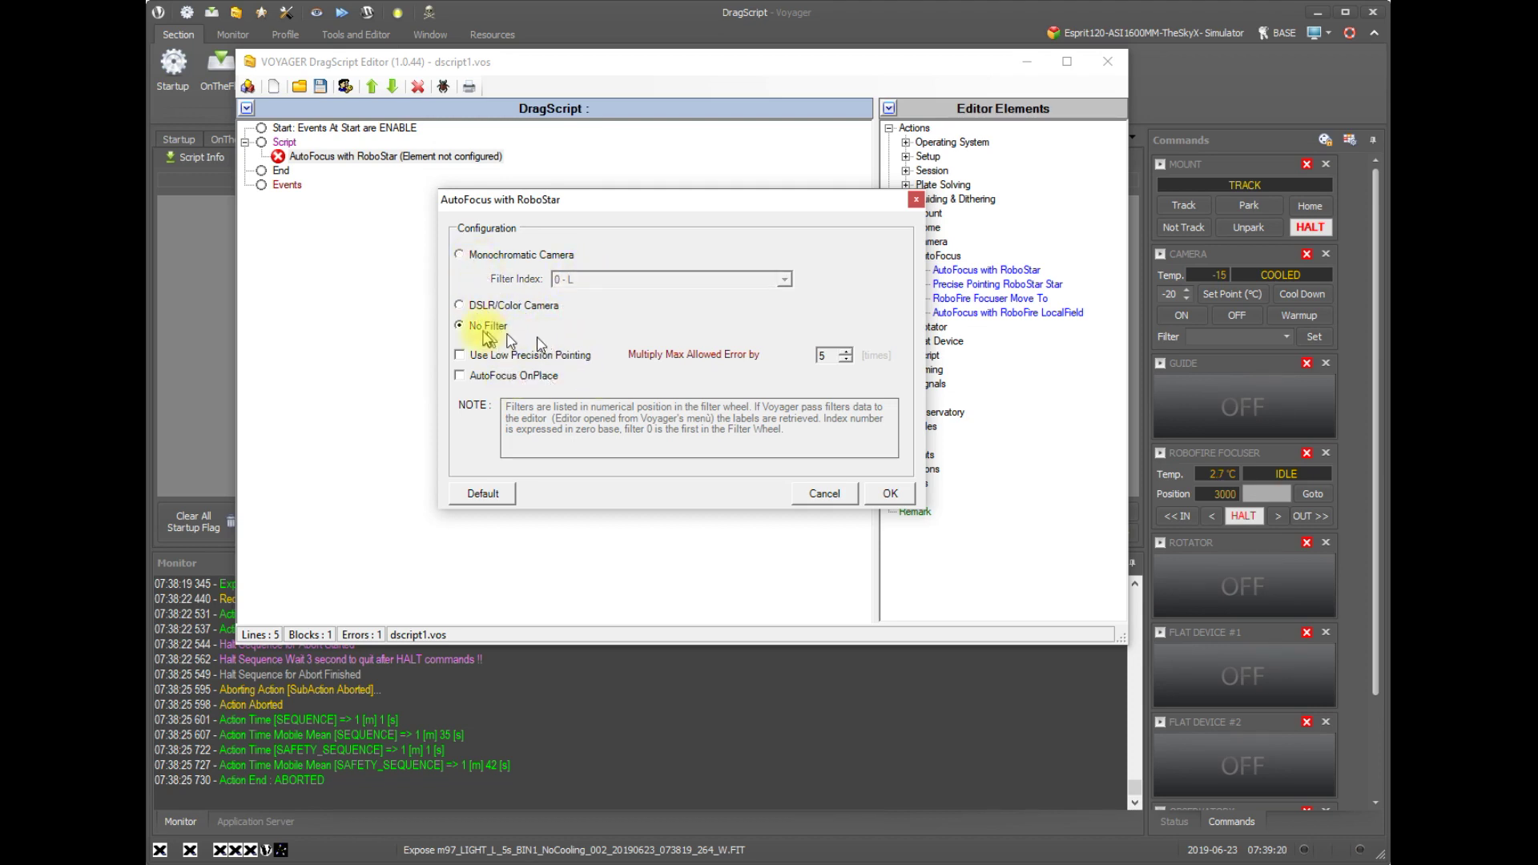
click(475, 256)
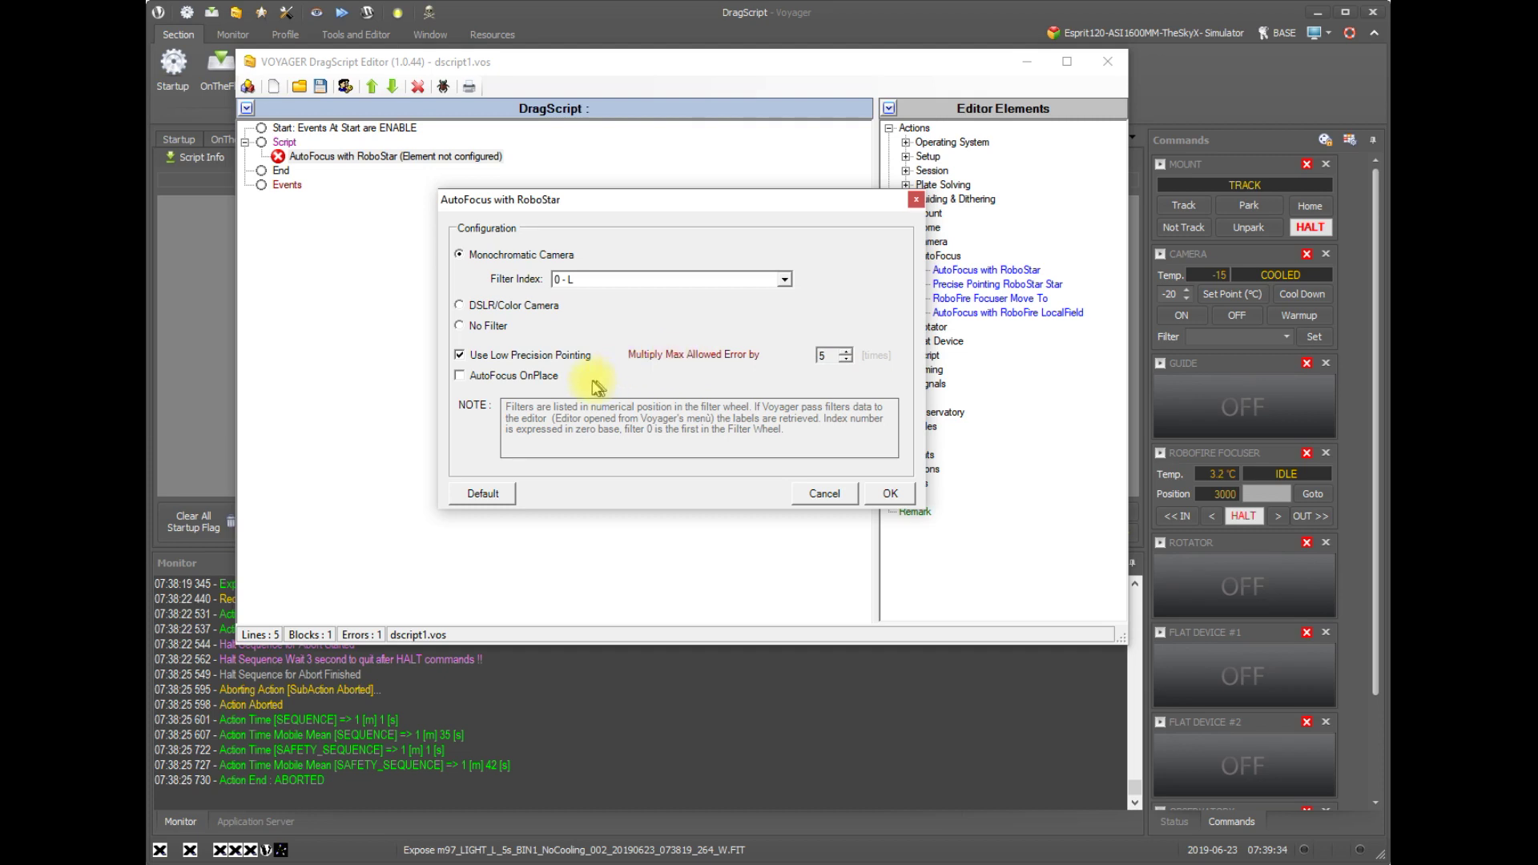
Enable AutoFocus OnPlace, confirm the step, and add a Precise Pointing RoboStar Star action.
click(528, 377)
click(889, 493)
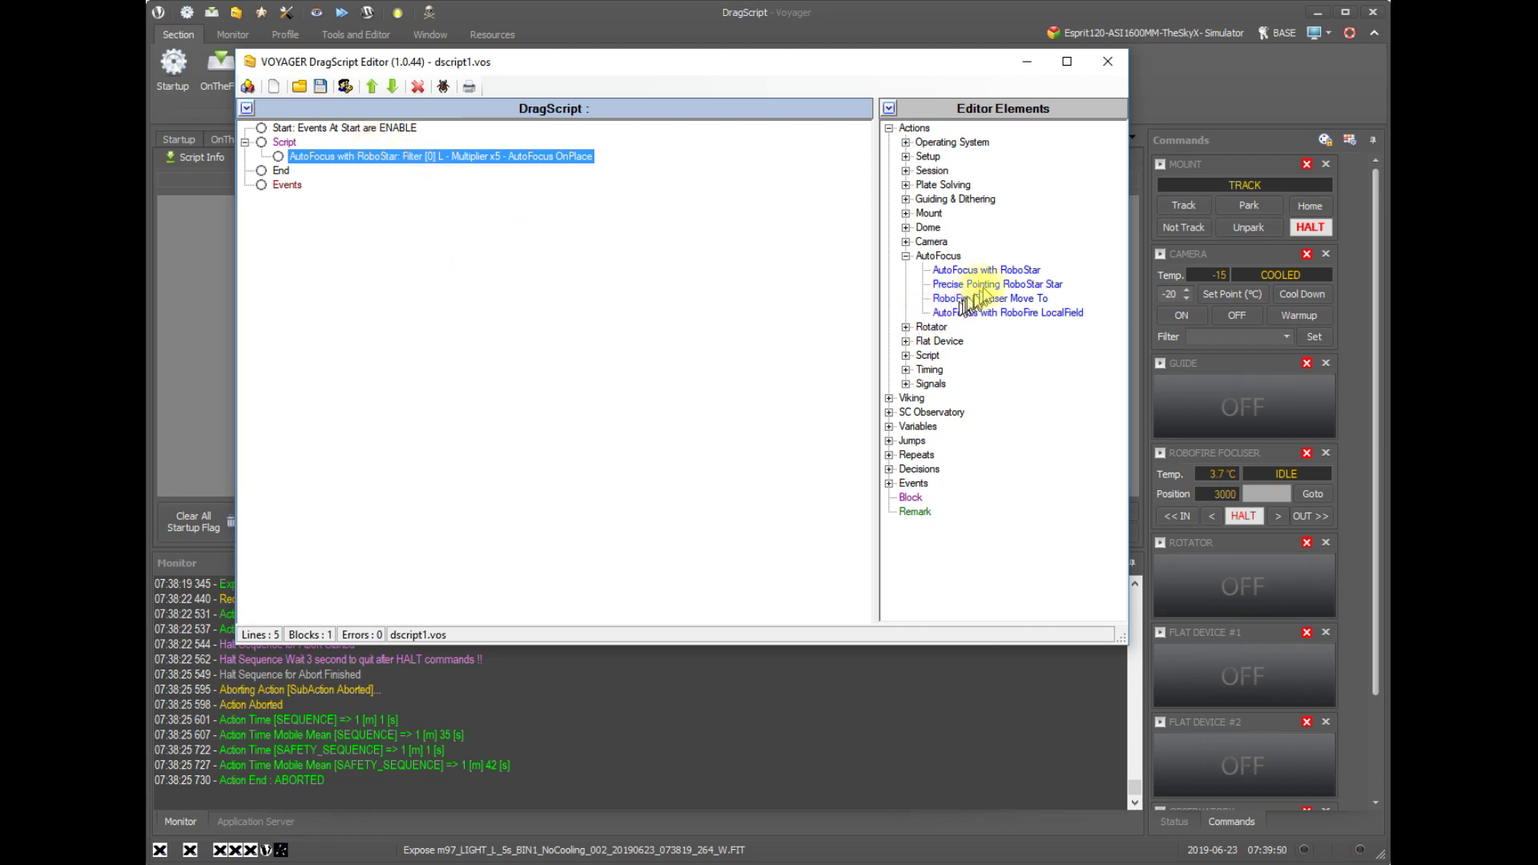
drag(981, 284, 324, 156)
Place the Precise Pointing RoboStar Star step below the autofocus and enable Use Low Precision Pointing.
click(343, 173)
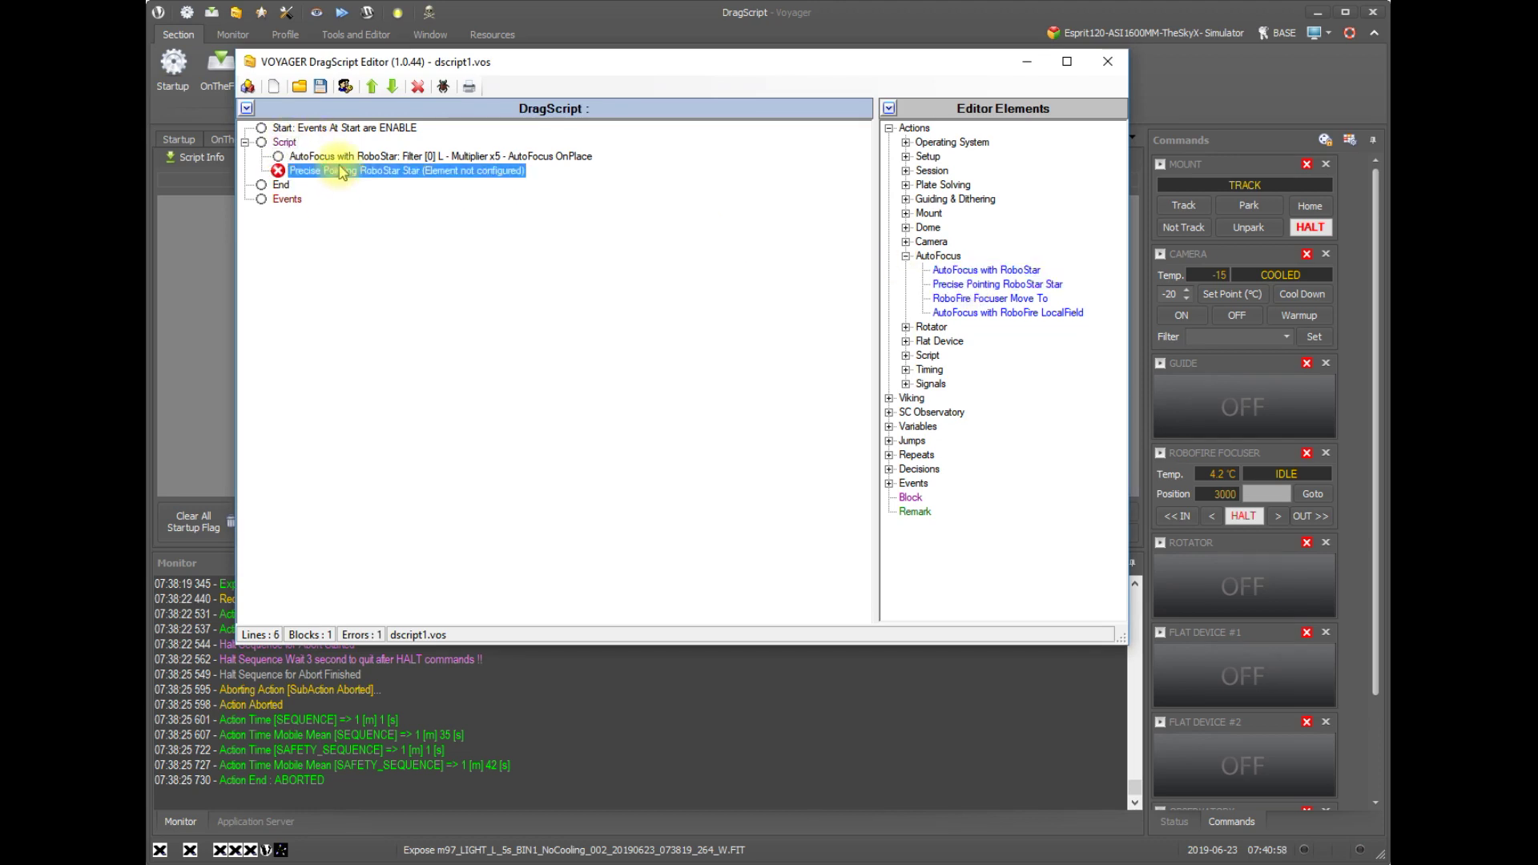
double_click(343, 172)
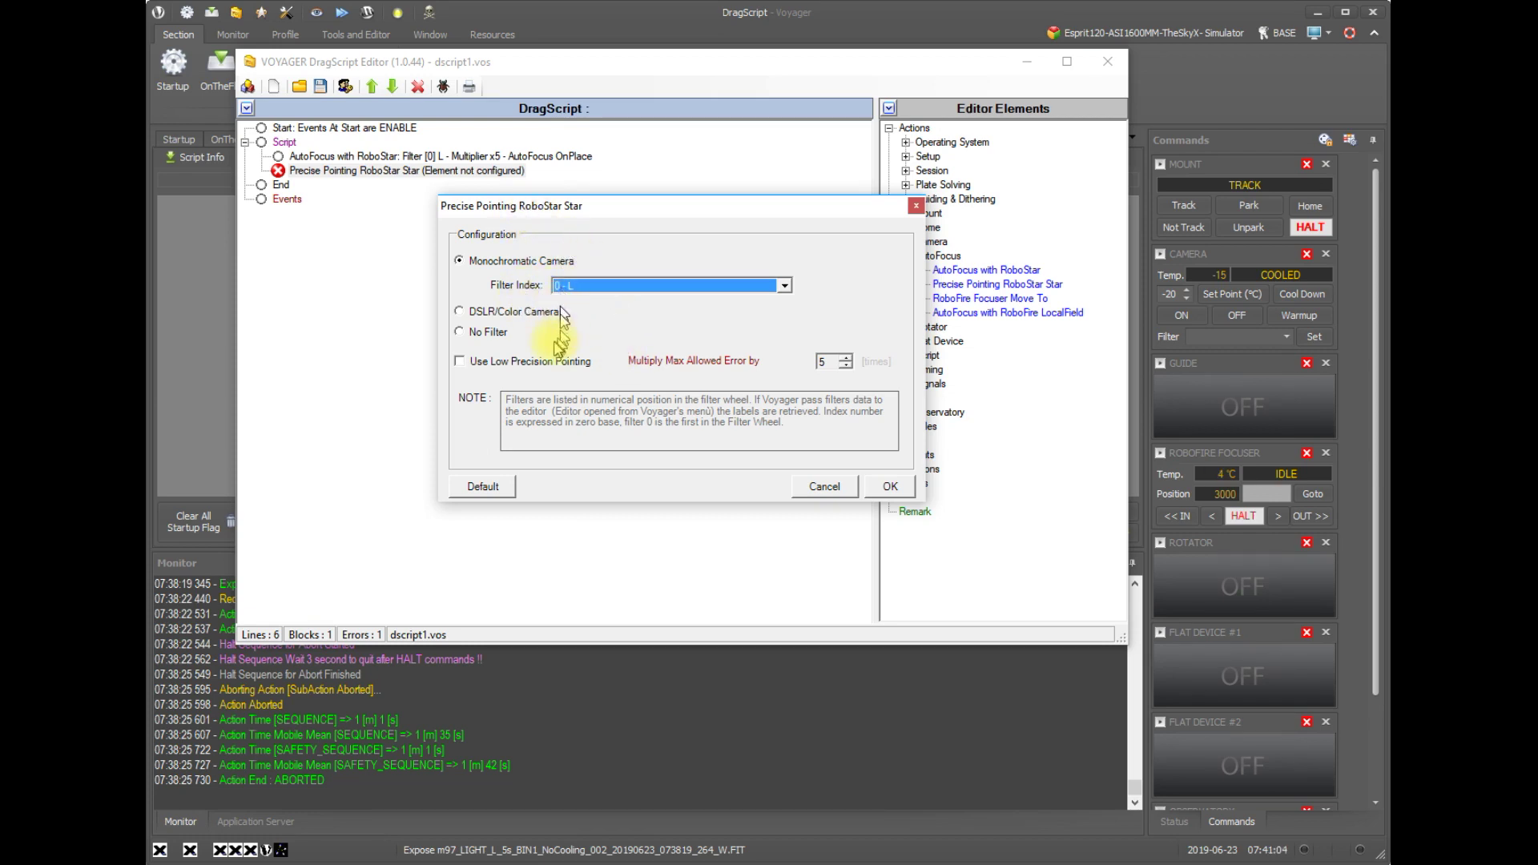
click(471, 364)
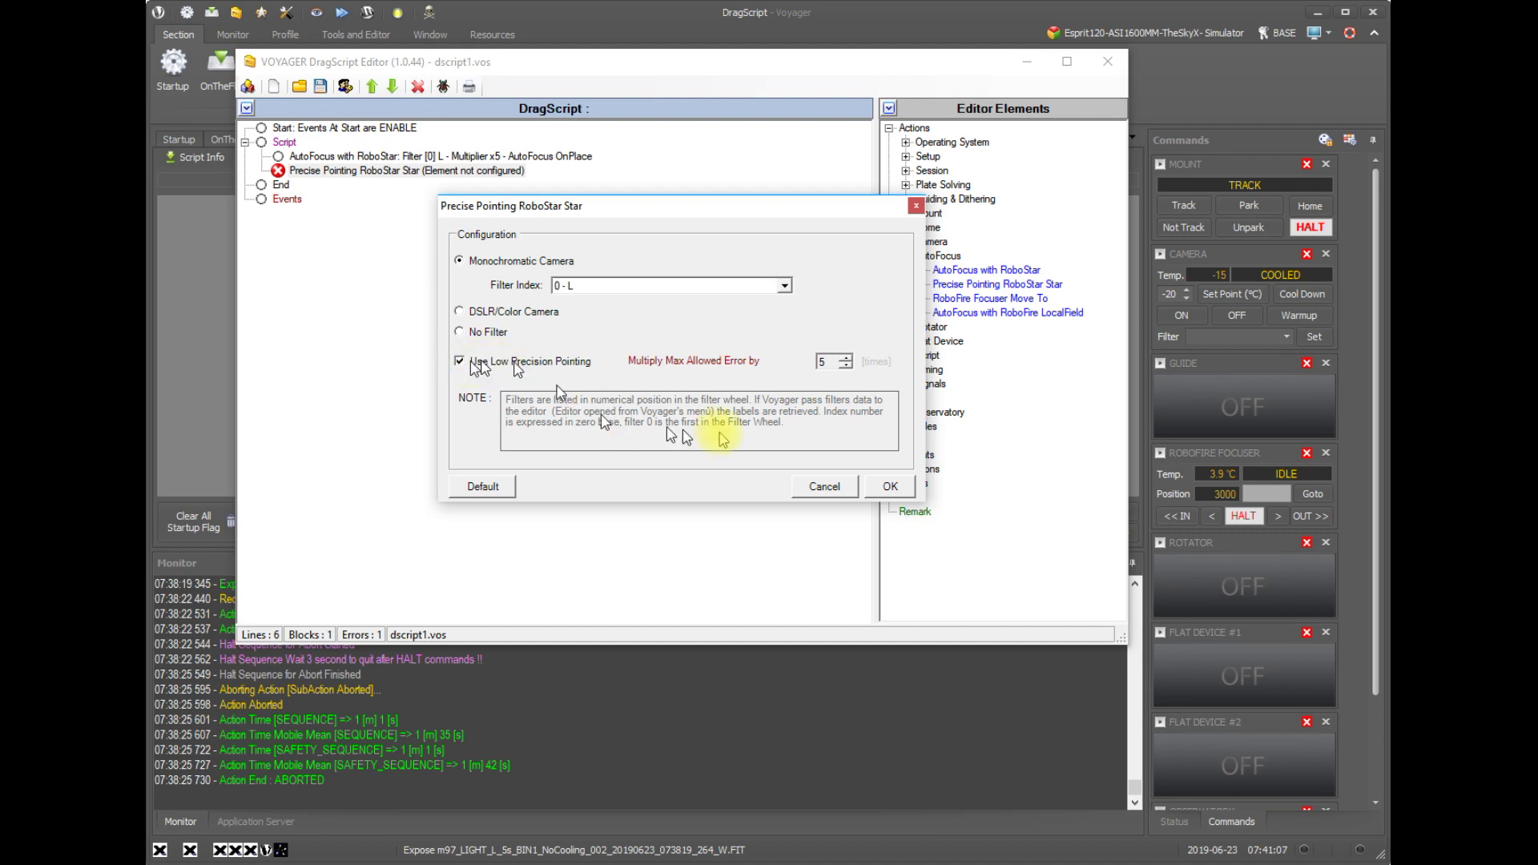
click(888, 487)
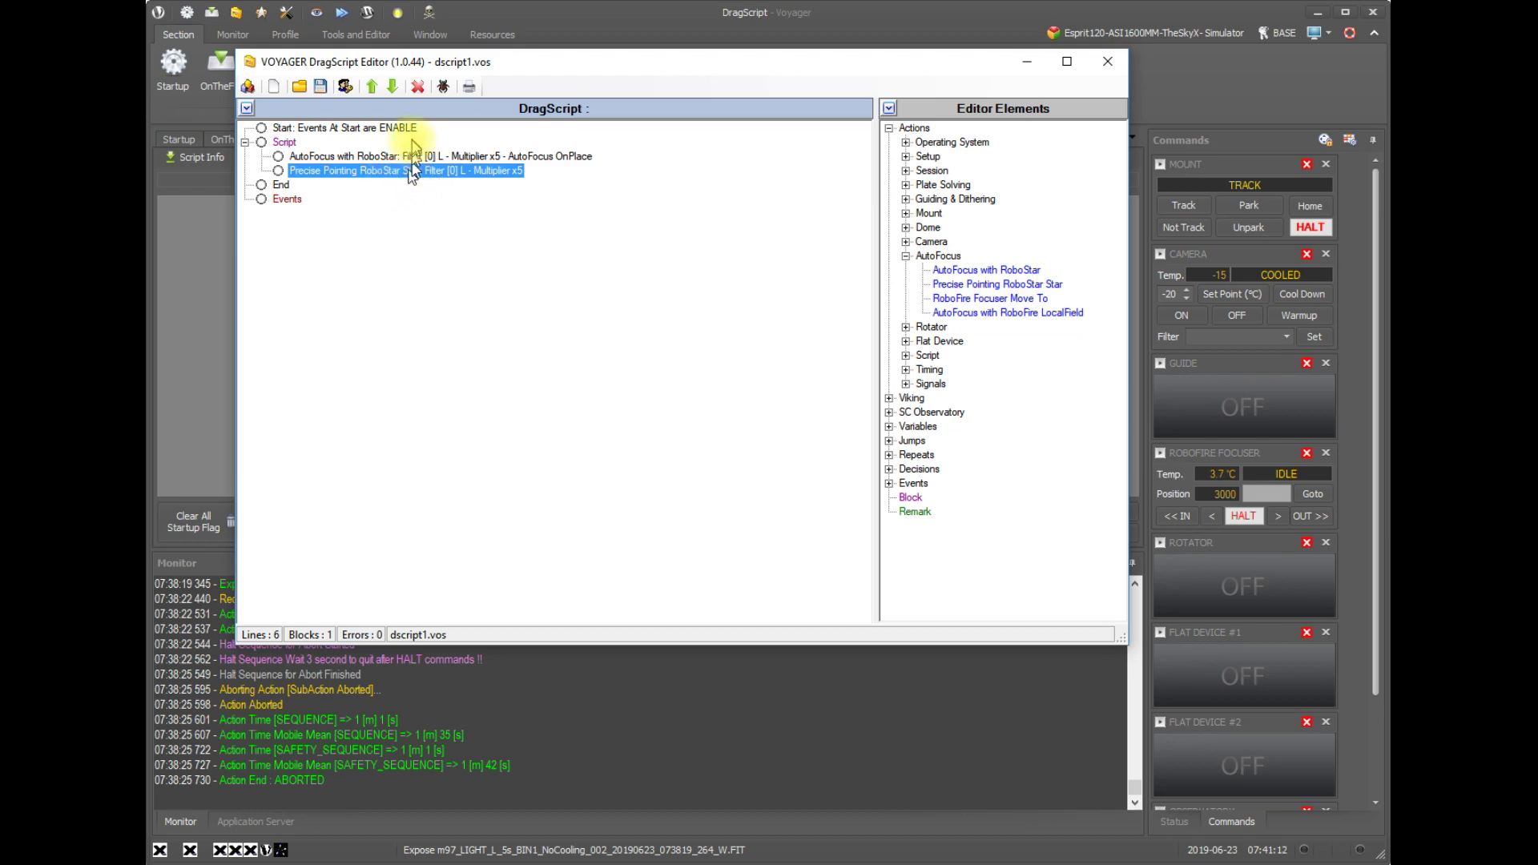
Add a RoboFire Focuser Move To step to the script after precise pointing.
click(391, 7)
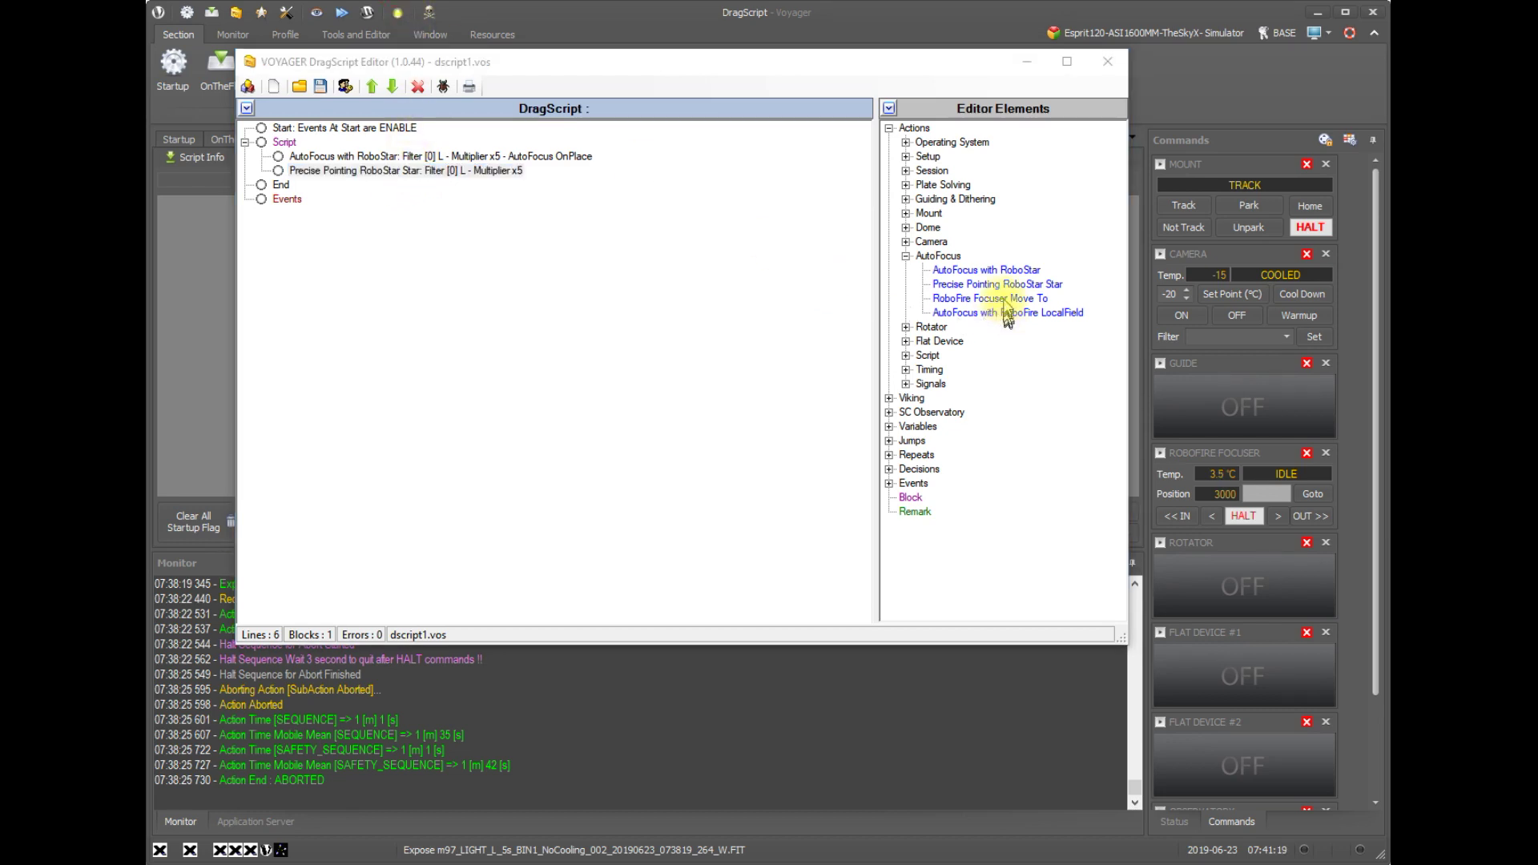
click(1031, 311)
drag(1030, 307, 300, 156)
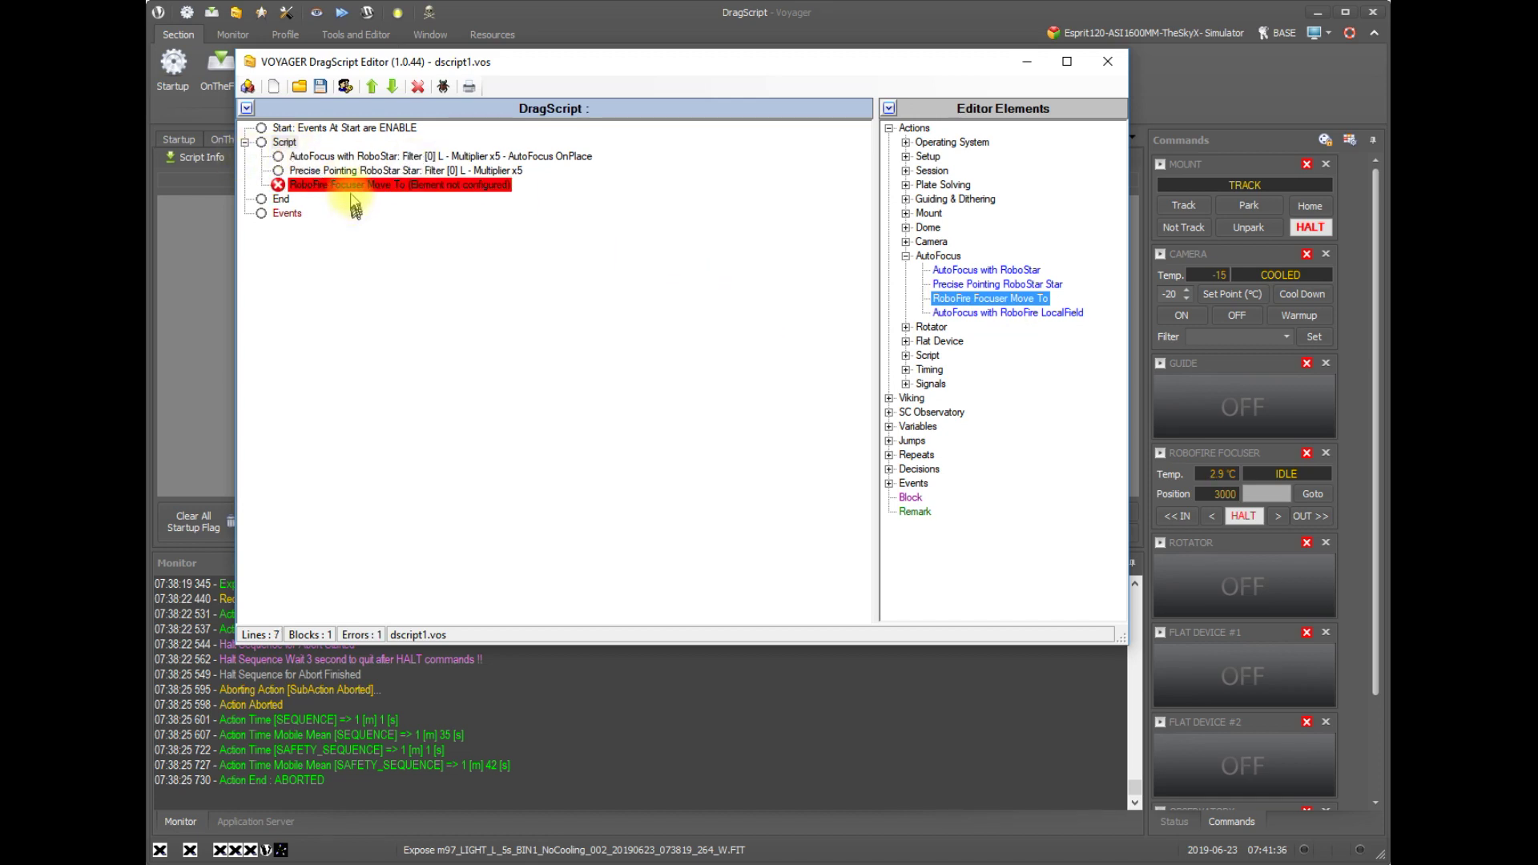
Configure the focuser move as a relative 30000-step move OUT.
double_click(353, 190)
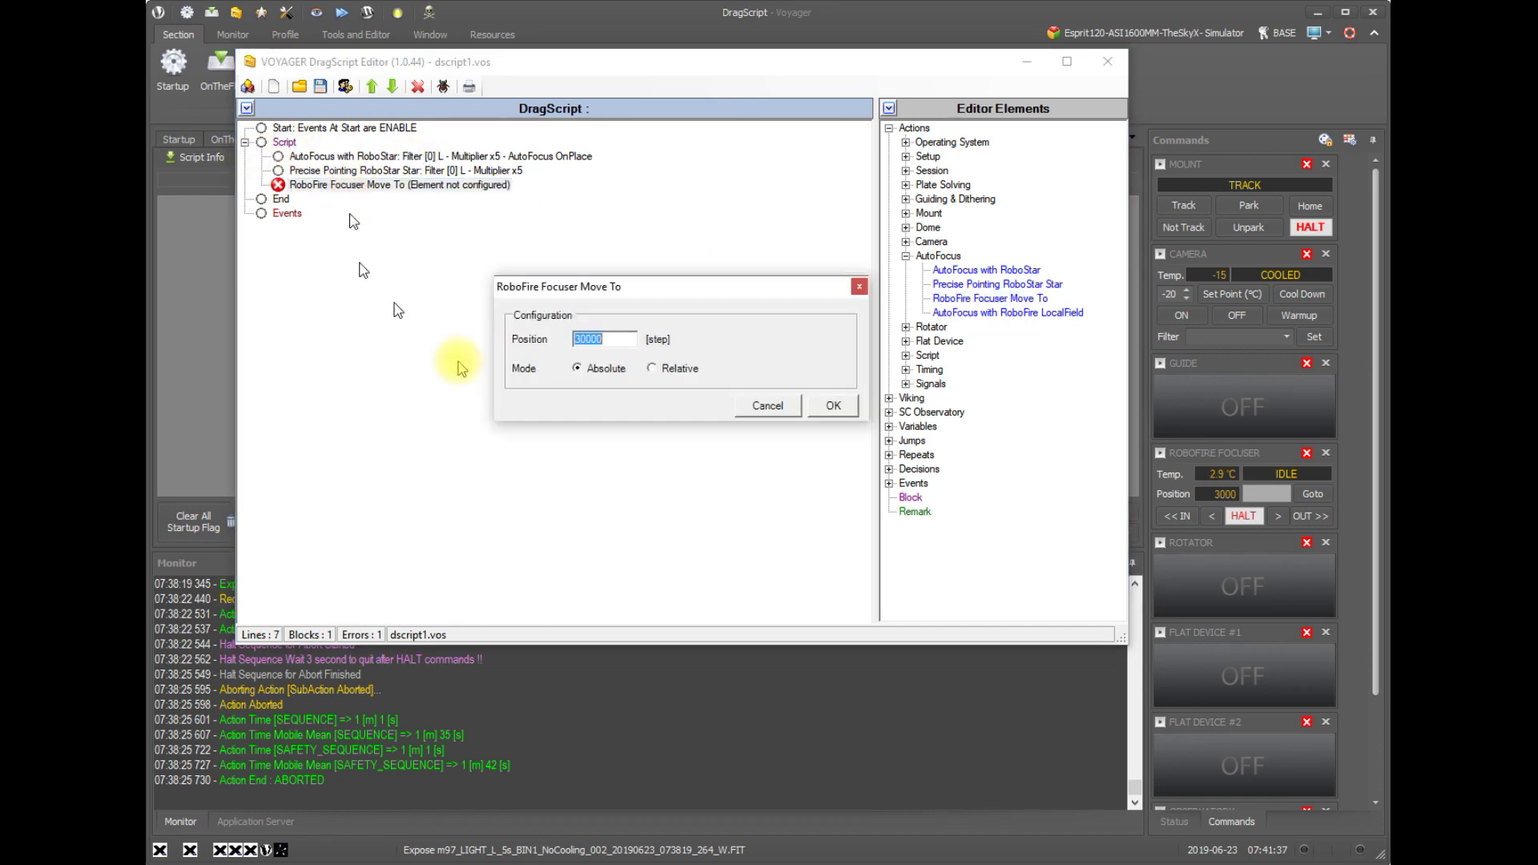
click(654, 370)
click(579, 368)
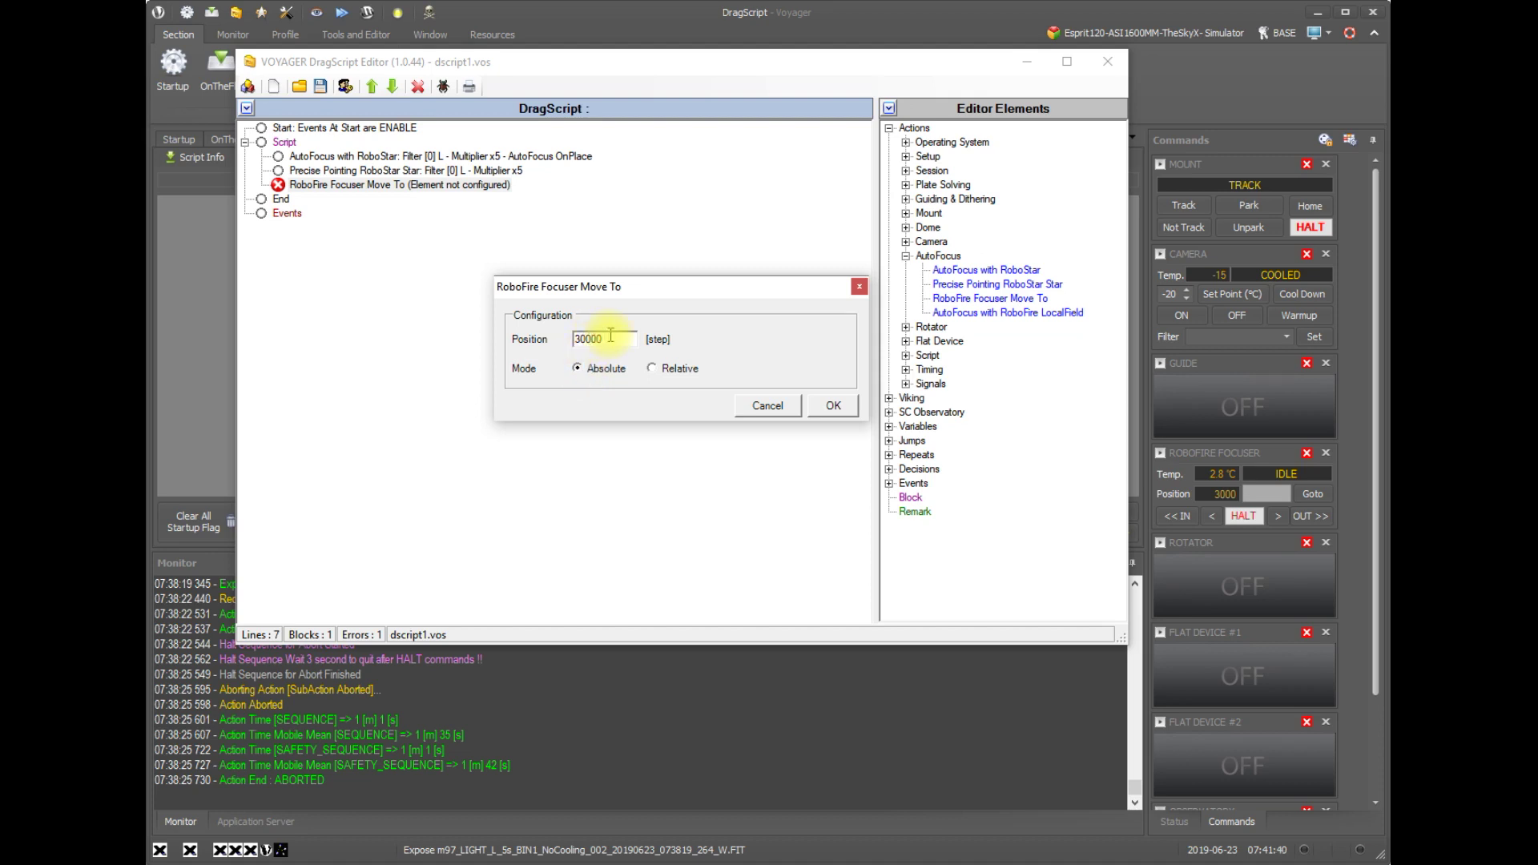
click(652, 368)
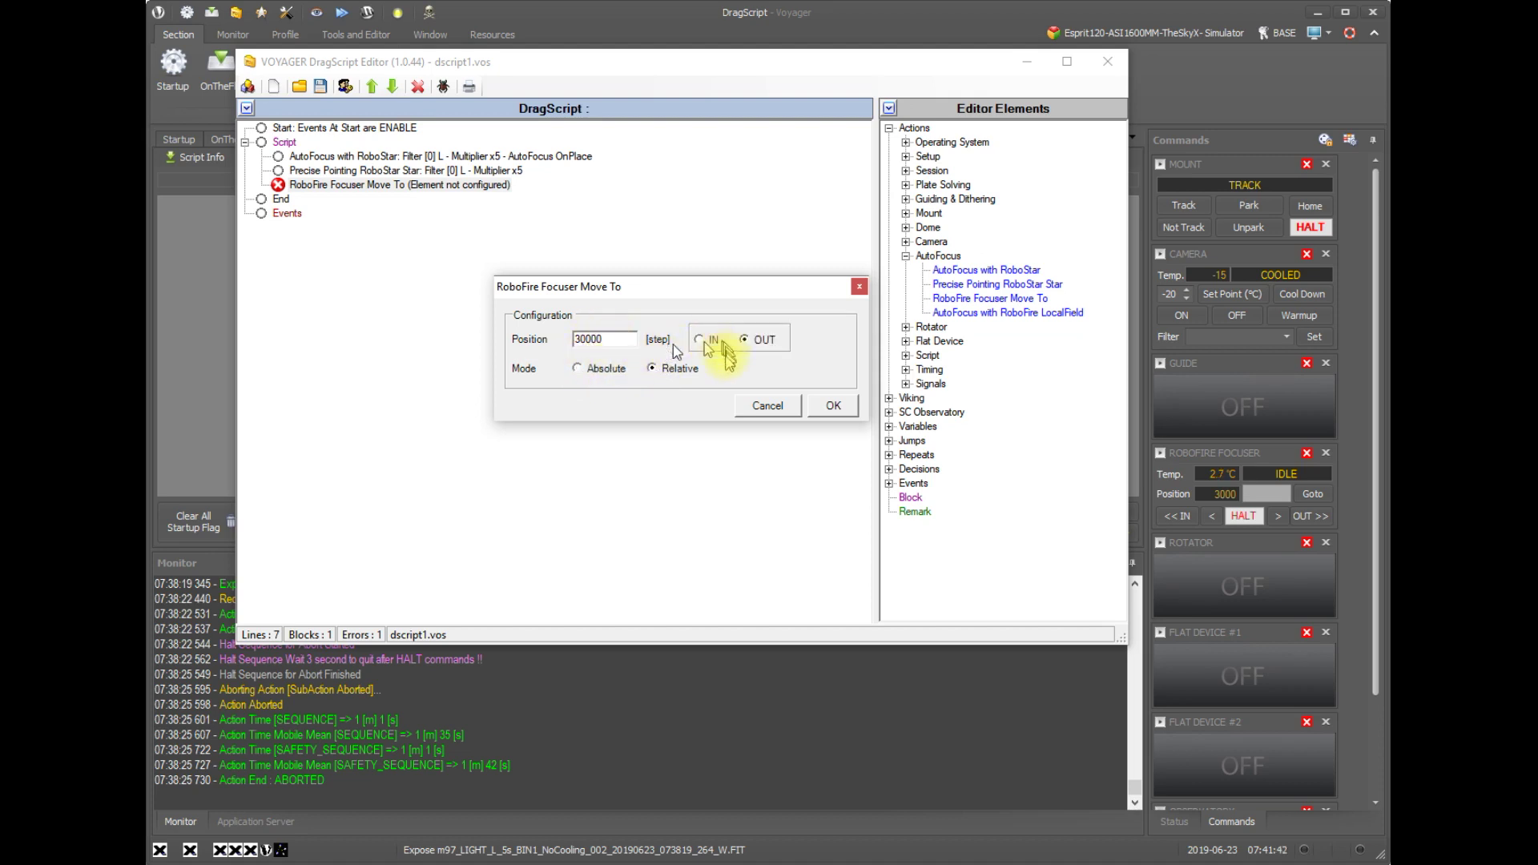
click(830, 407)
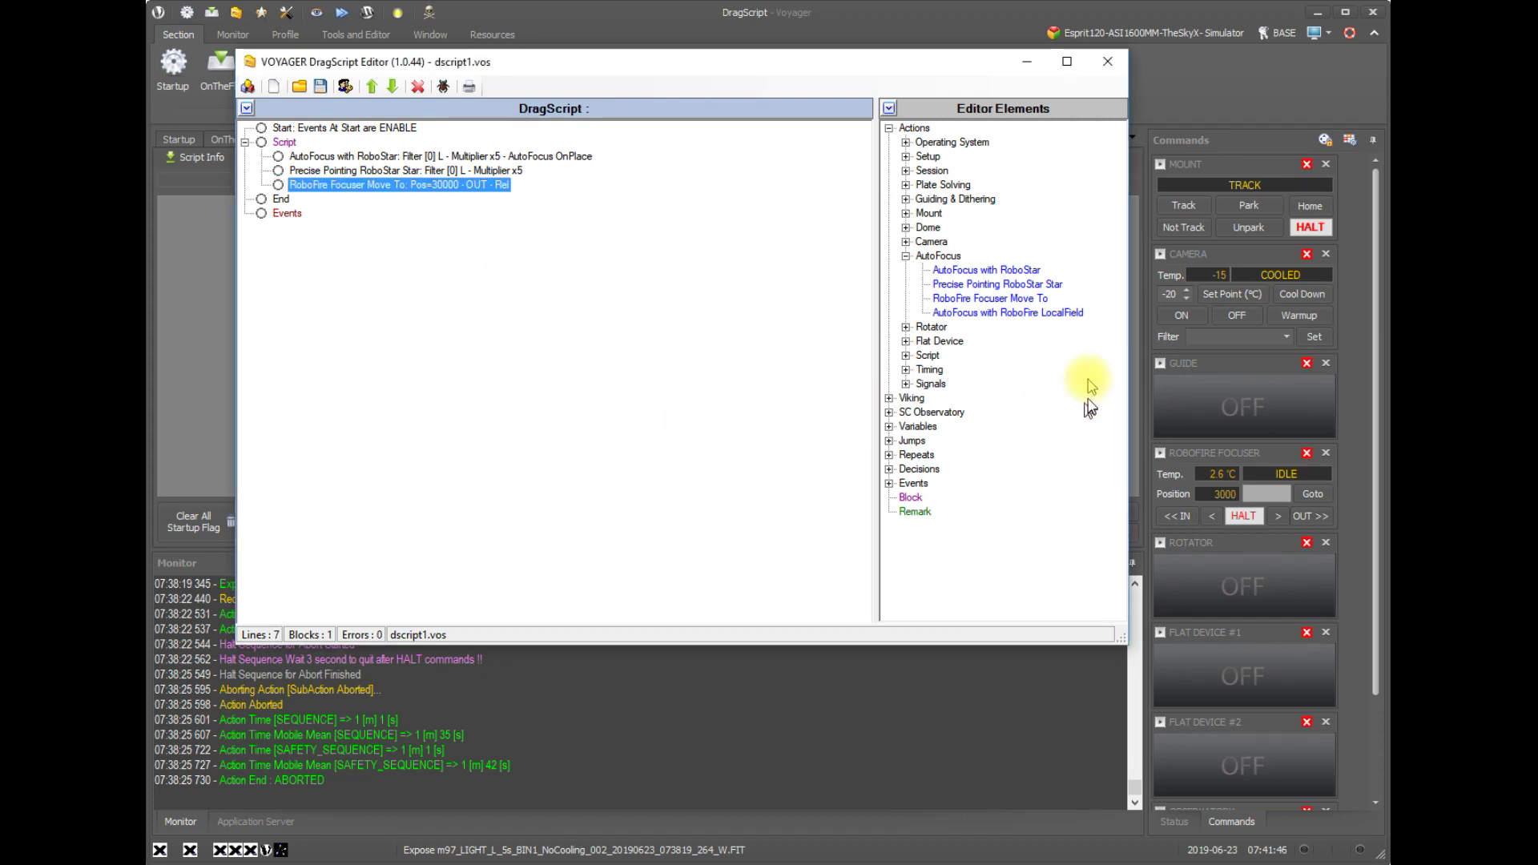
Append an AutoFocus with RoboFire LocalField step, keeping filter index 0 - L.
drag(993, 298, 298, 146)
double_click(346, 199)
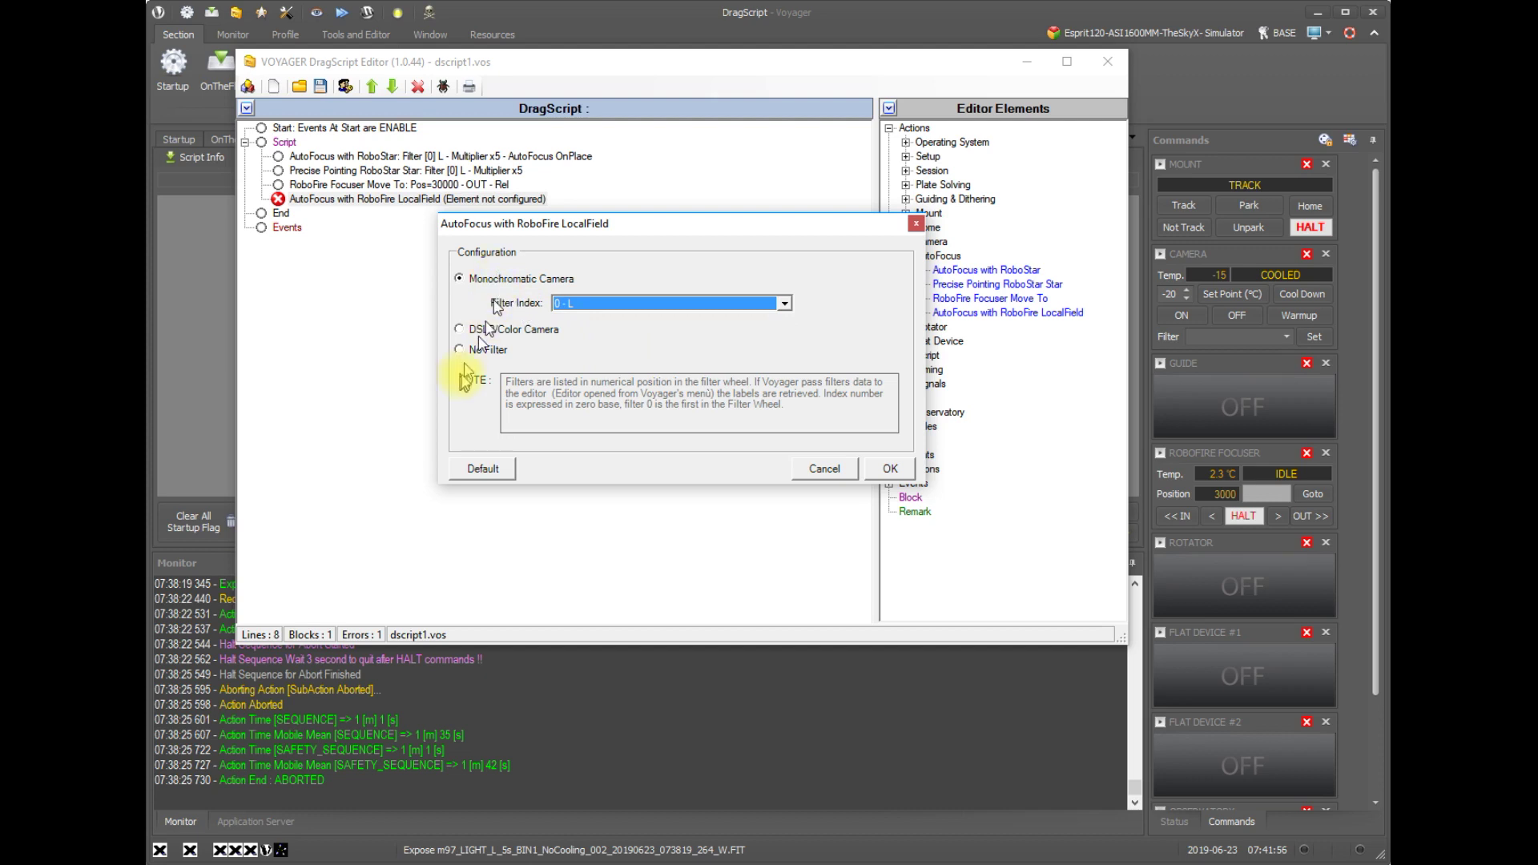
click(566, 304)
click(567, 303)
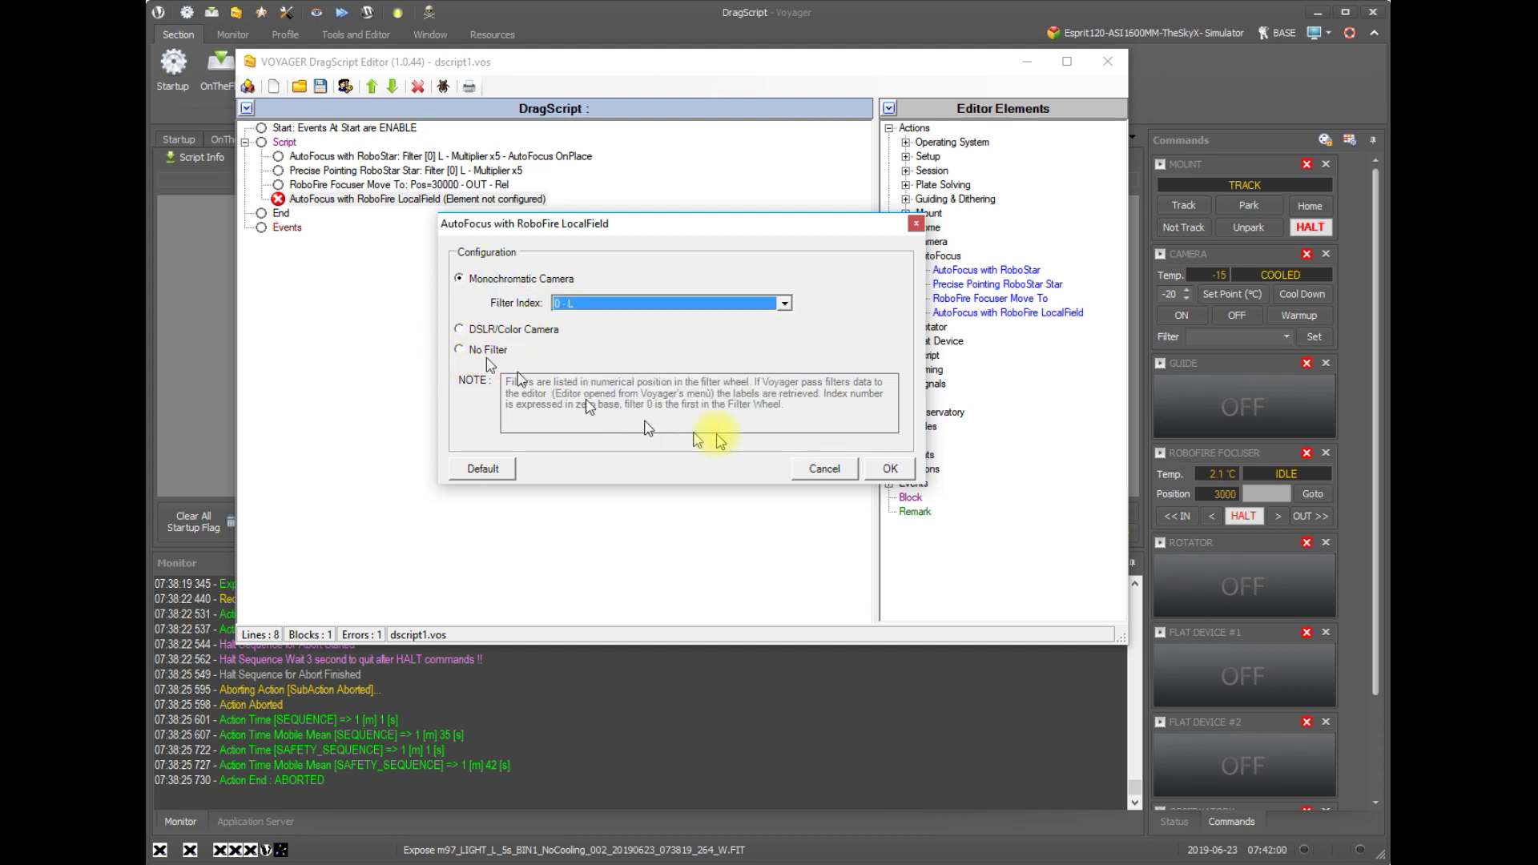
click(891, 469)
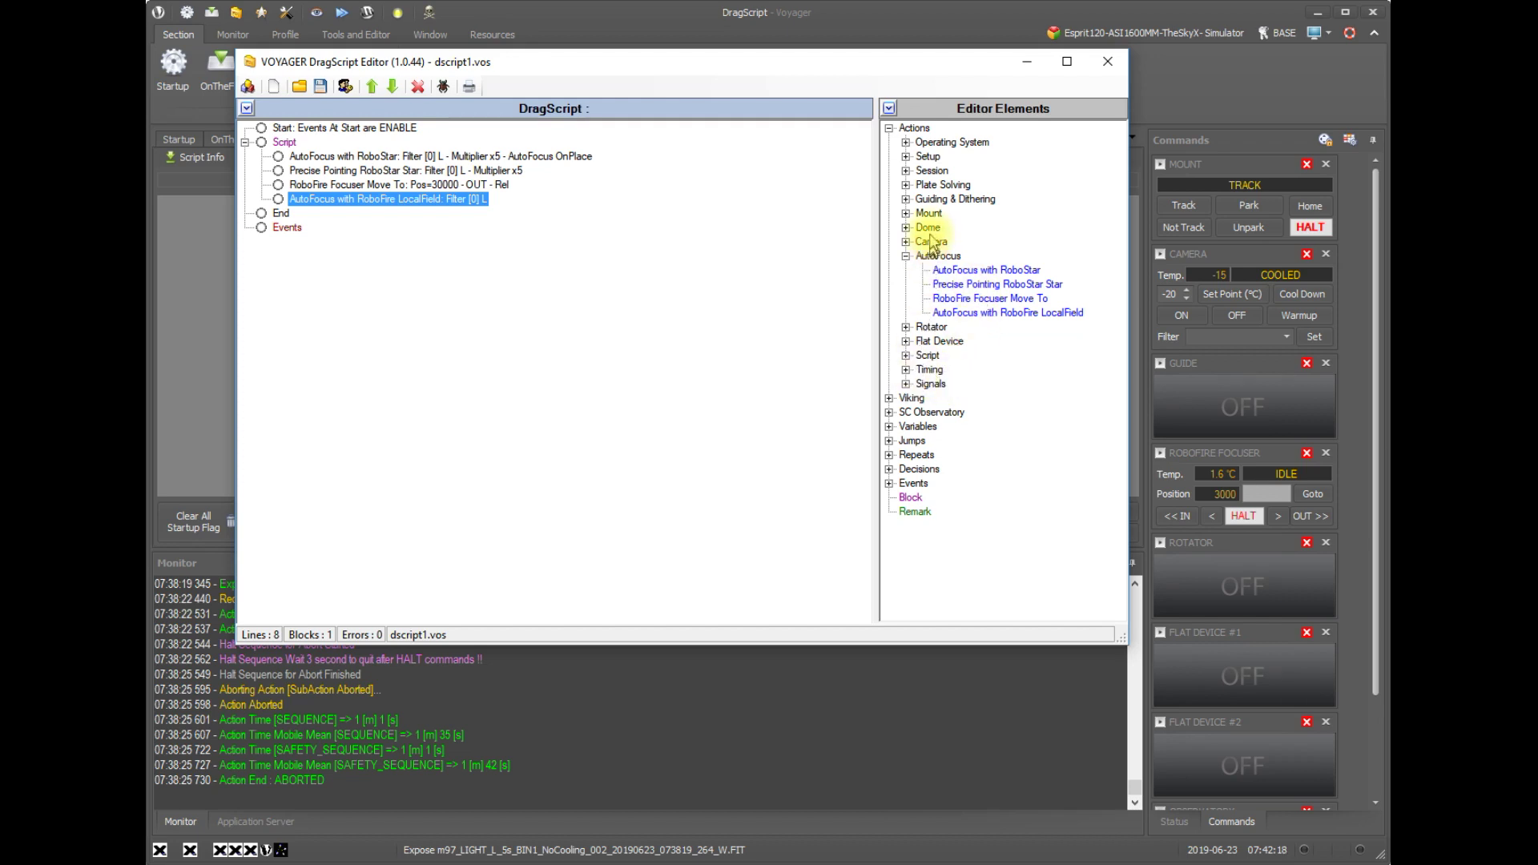
Expand the Session elements and drop a Sequence step after the LocalField autofocus.
click(906, 171)
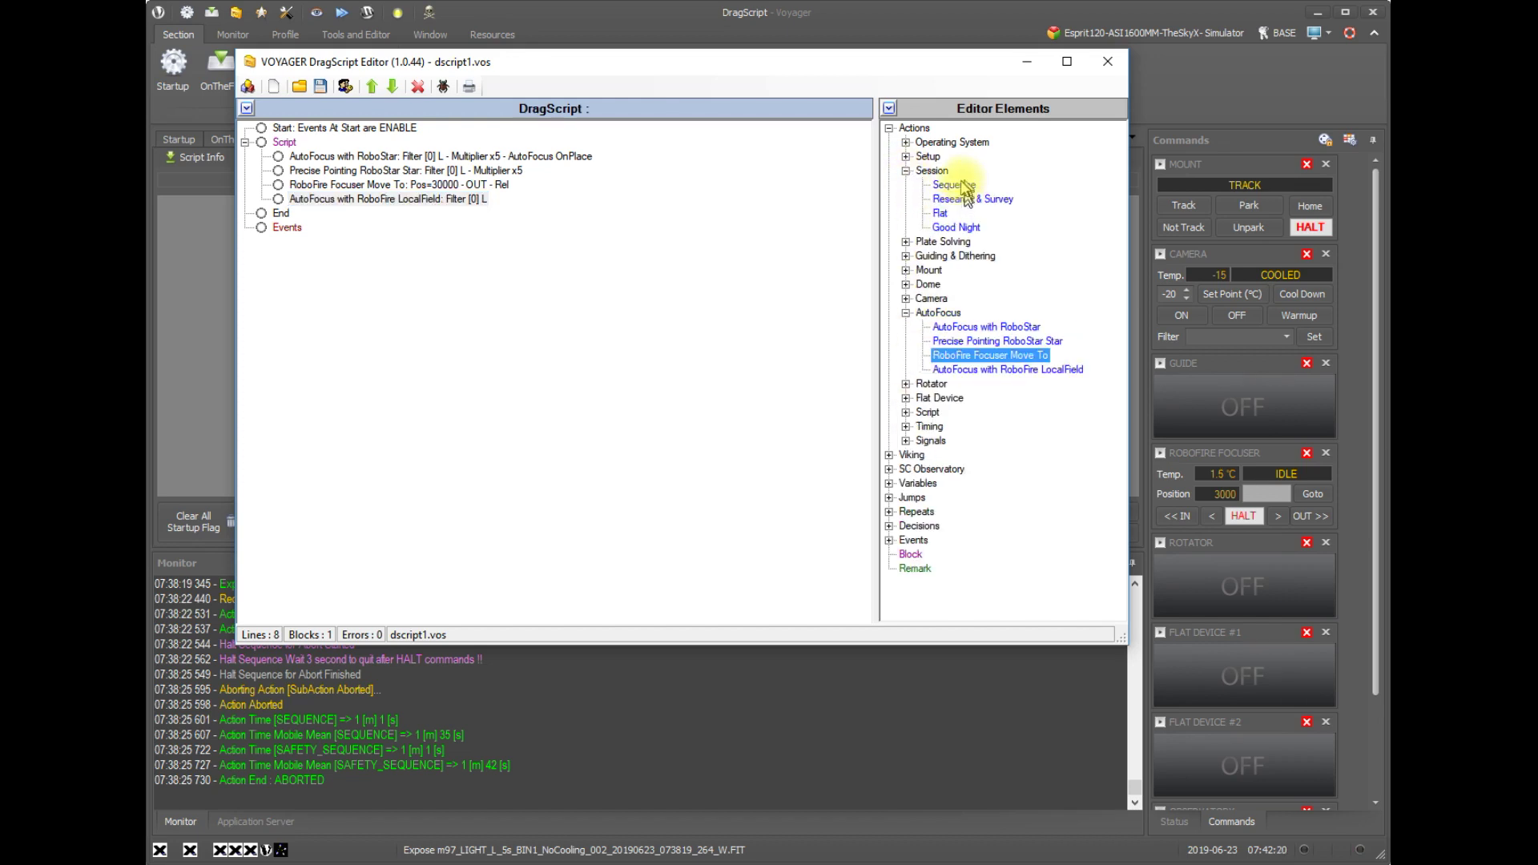
drag(985, 355, 286, 149)
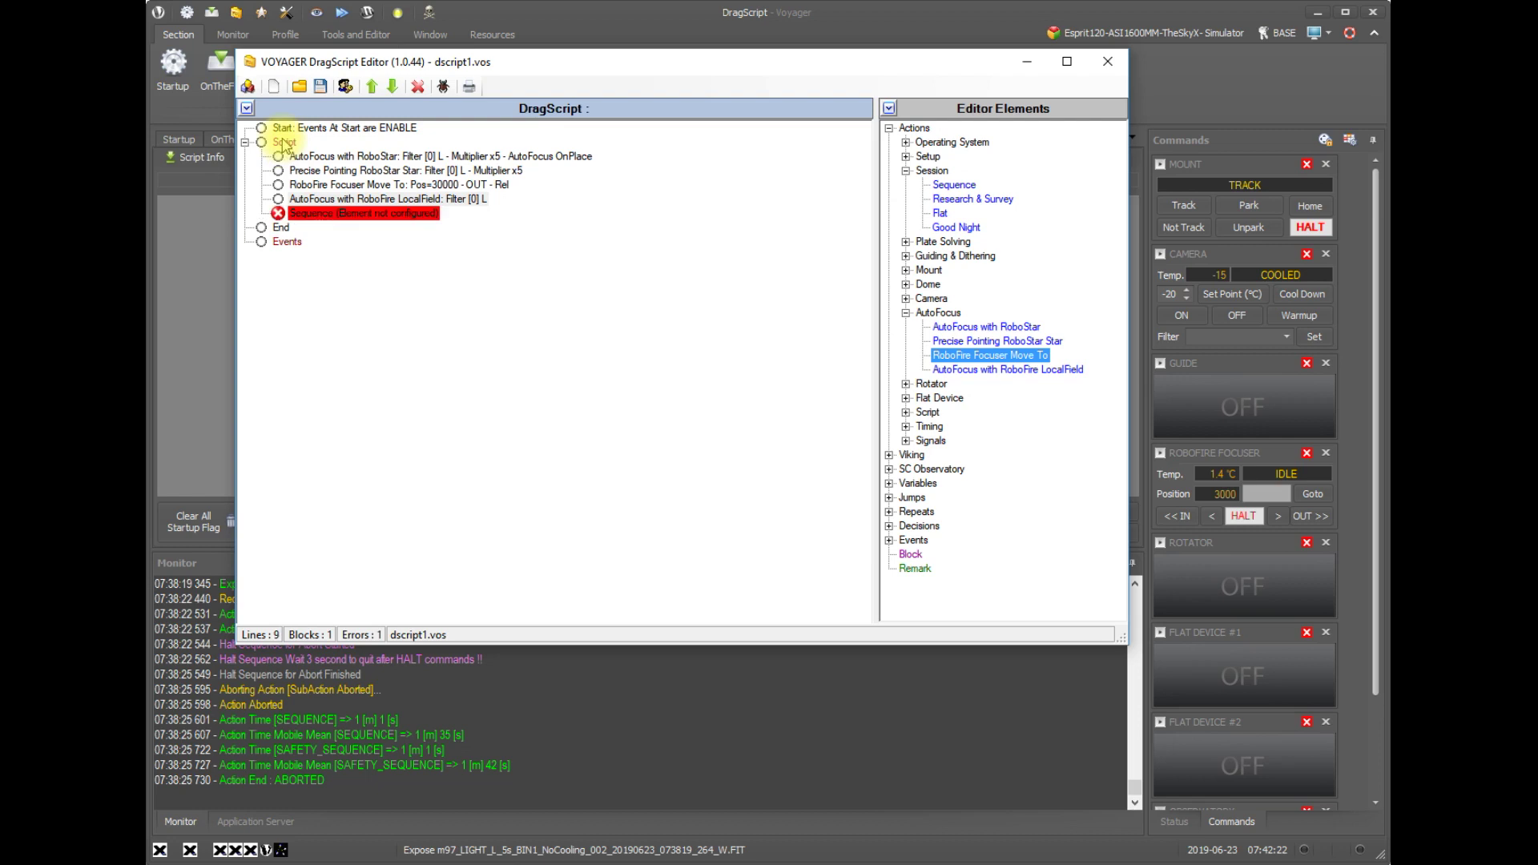